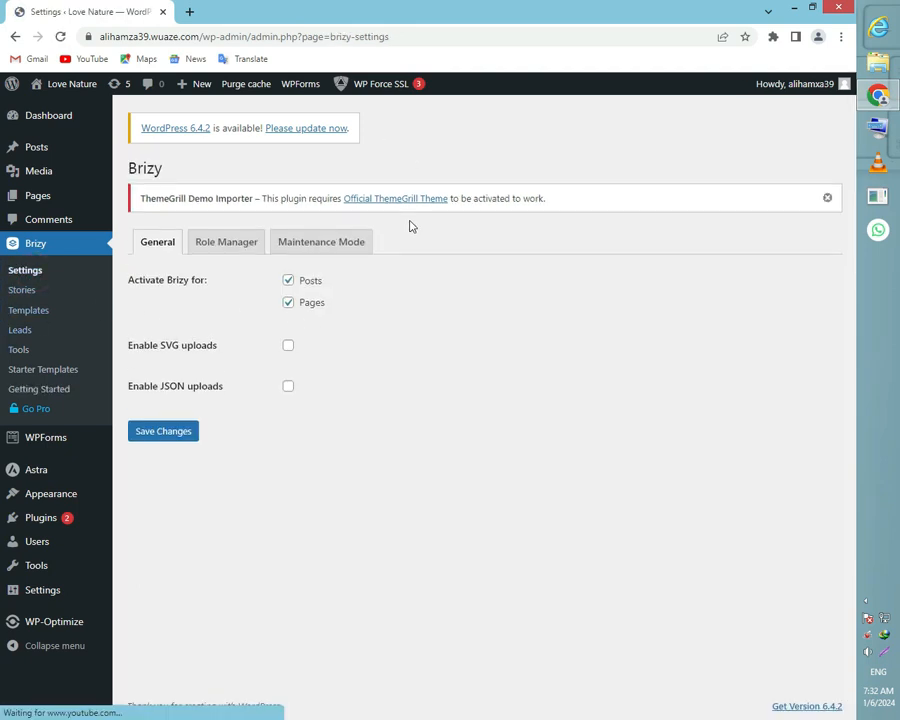
View Brizy's role access settings, try the Coming Soon maintenance mode, and check its access options
left_click(237, 245)
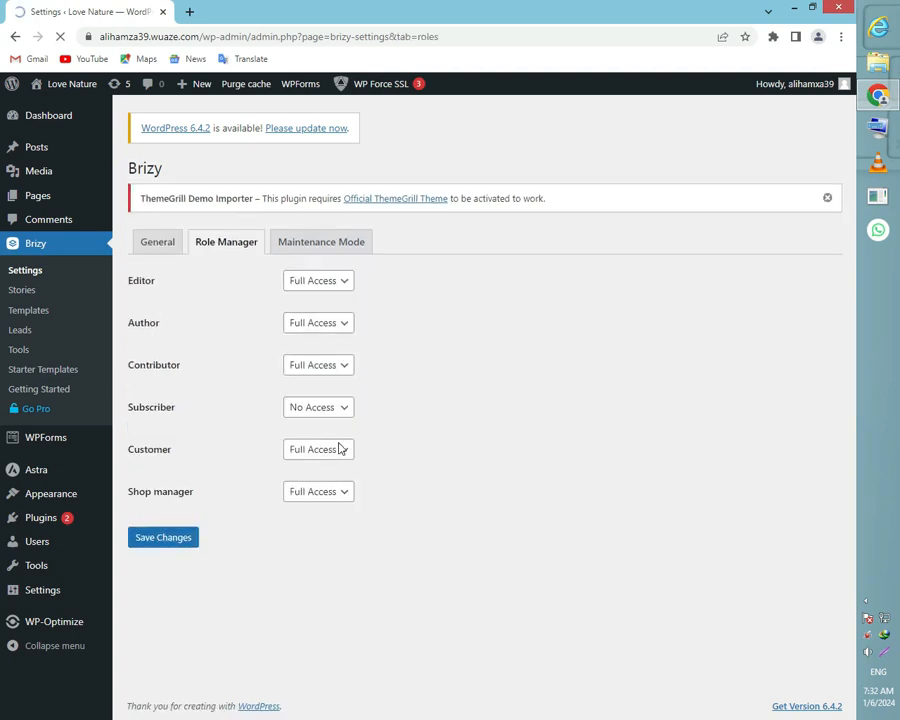
left_click(323, 248)
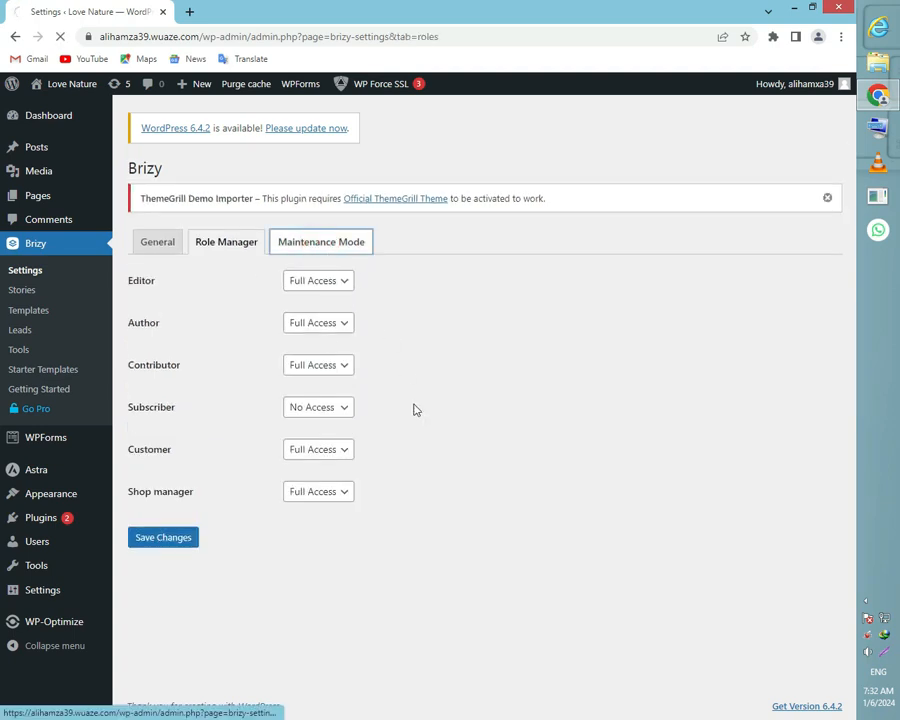
left_click(350, 292)
left_click(313, 310)
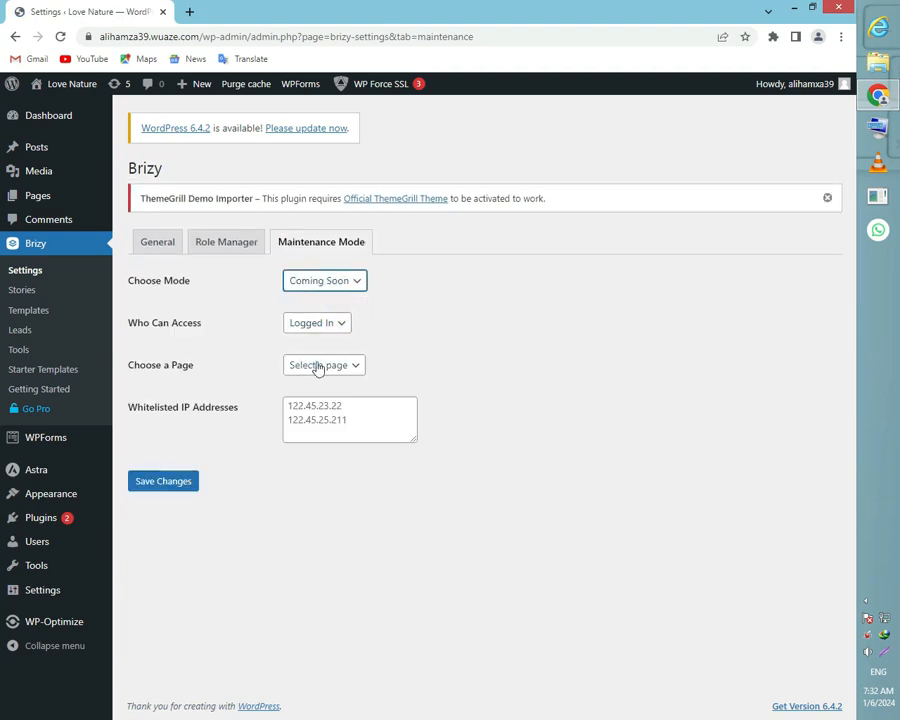
left_click(334, 322)
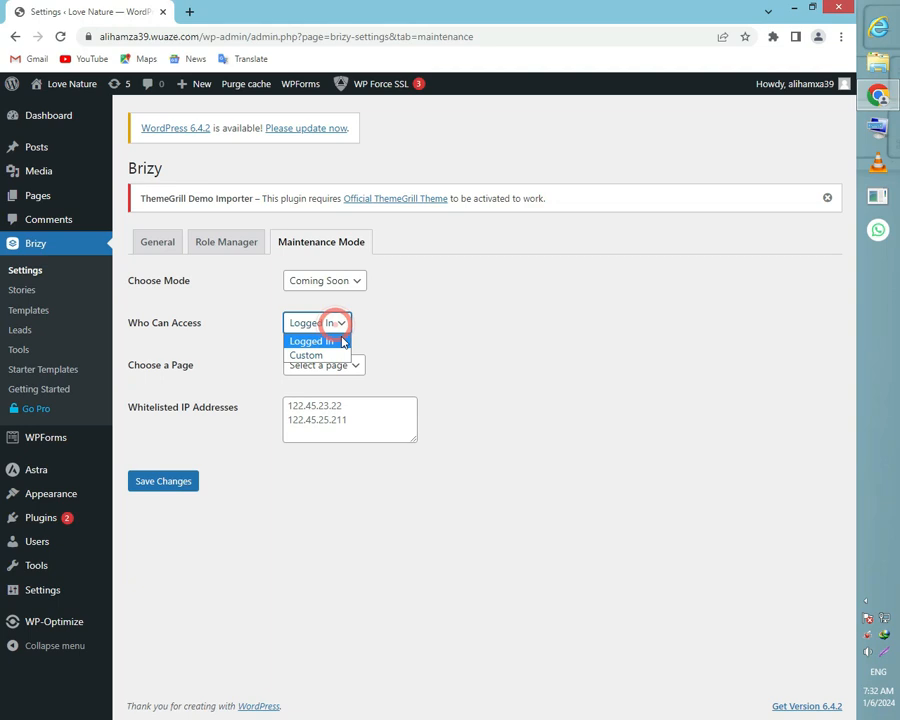
left_click(401, 340)
Set Brizy's maintenance mode to Disabled, save the settings, and dismiss the ThemeGrill Demo Importer notice
left_click(350, 280)
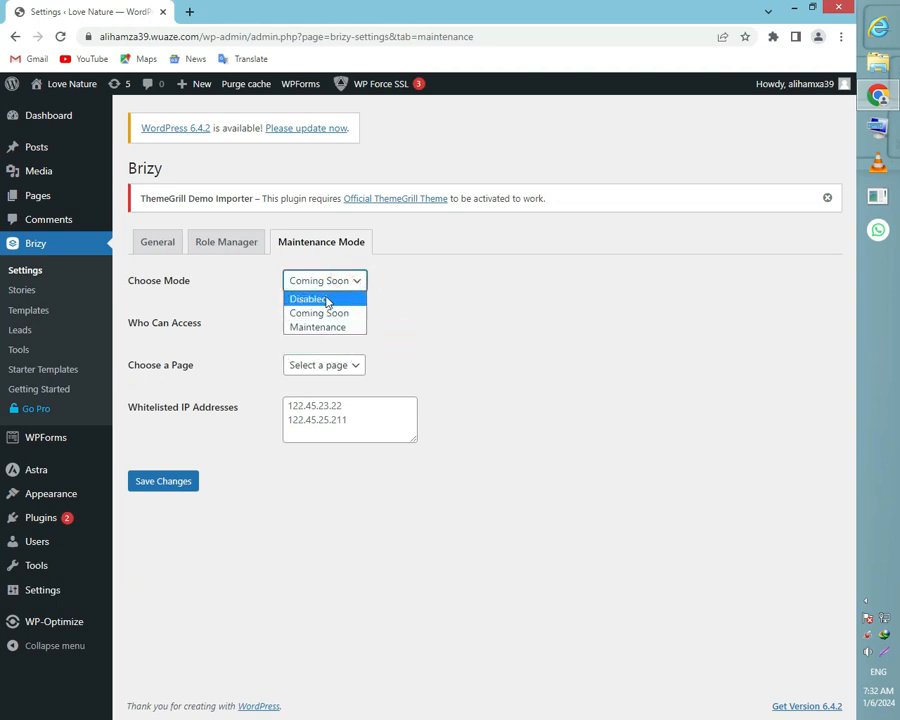
left_click(318, 297)
left_click(170, 336)
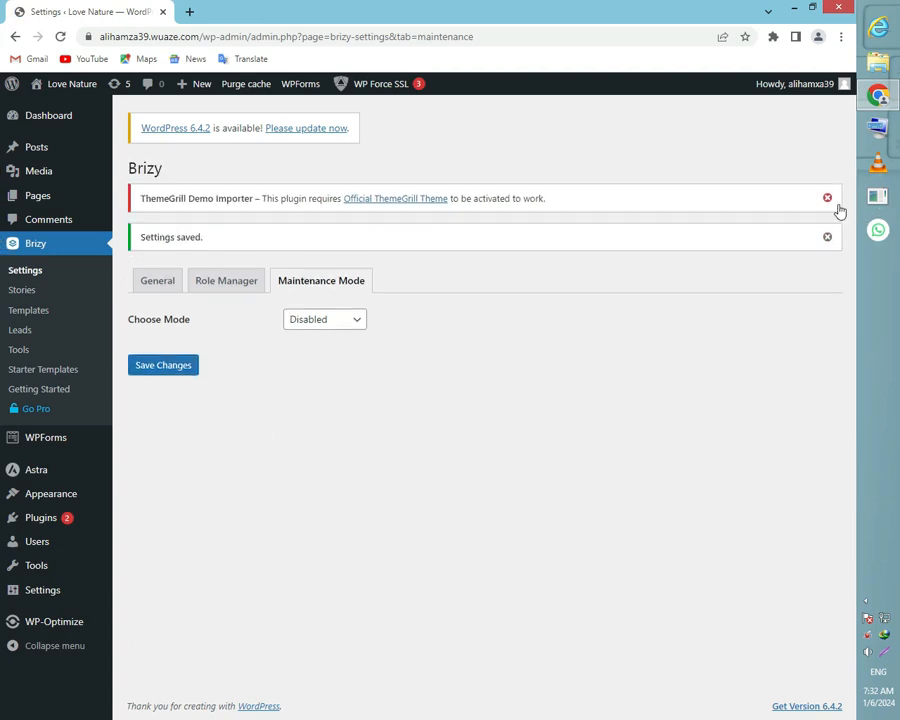
left_click(830, 198)
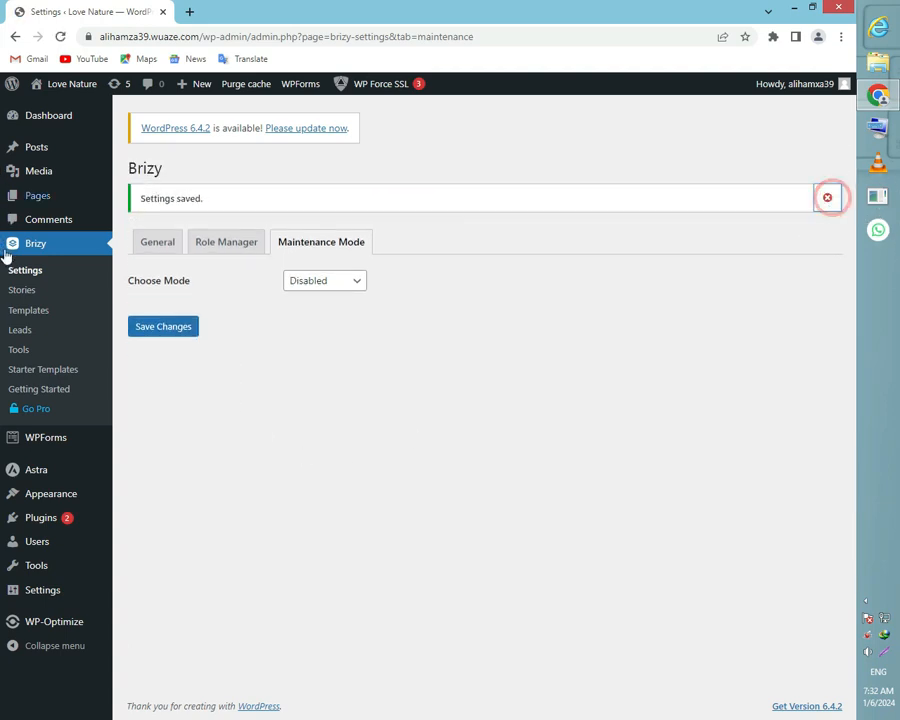
Create a new WordPress page and open it for editing with Brizy, confirming leaving the default editor
mouse_move(30, 196)
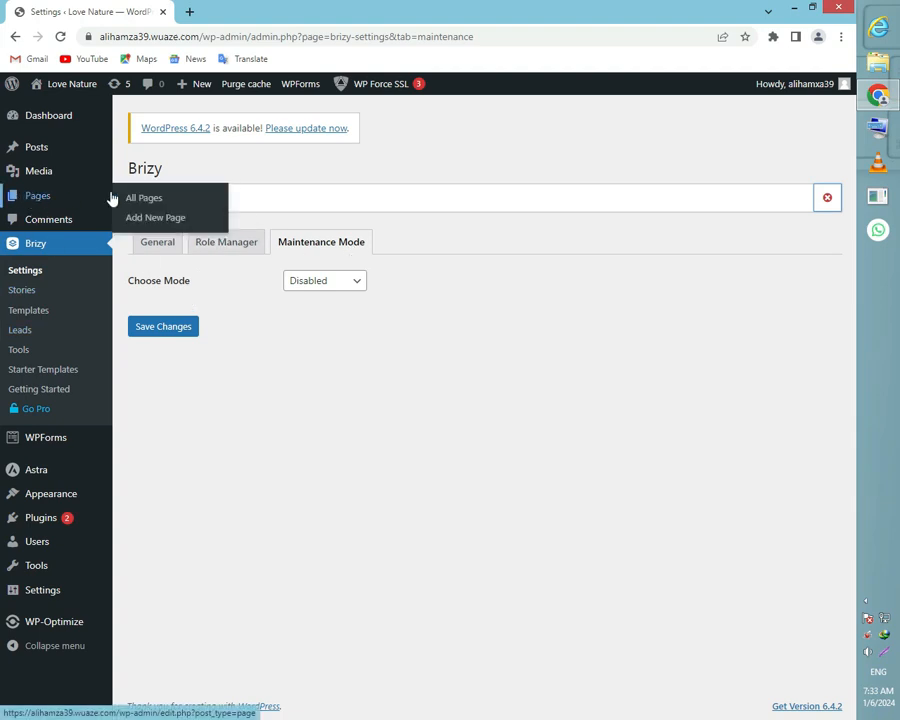
left_click(172, 220)
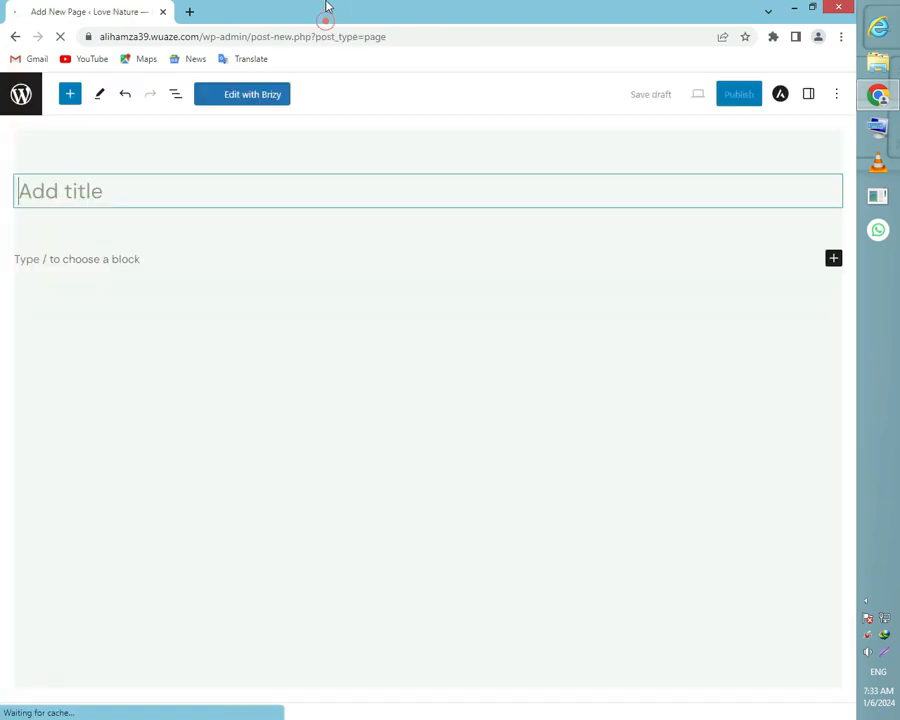
left_click(245, 94)
left_click(491, 117)
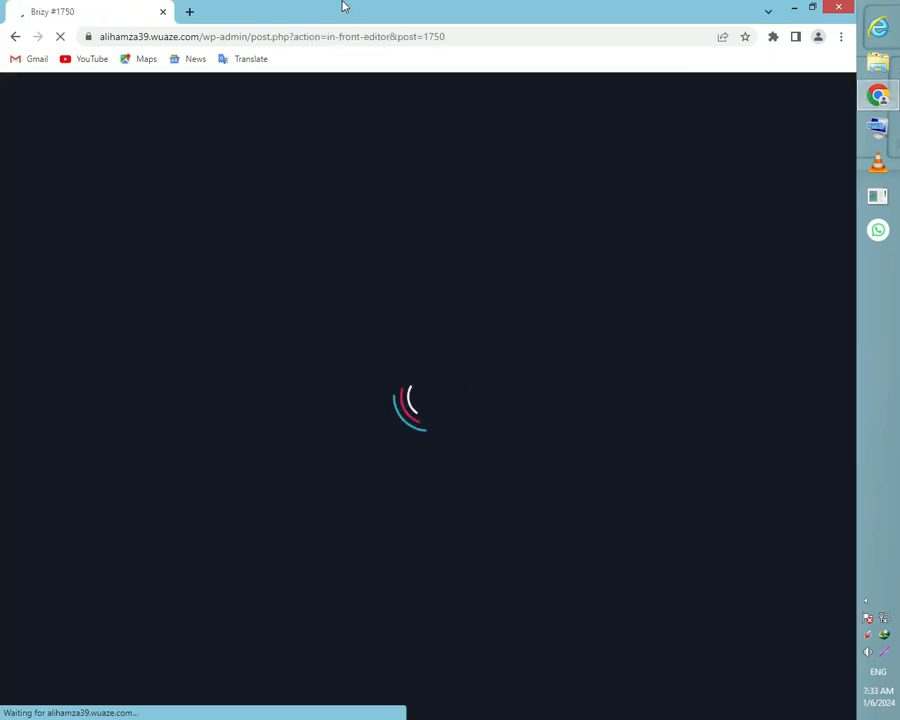
left_click_drag(341, 4, 340, 28)
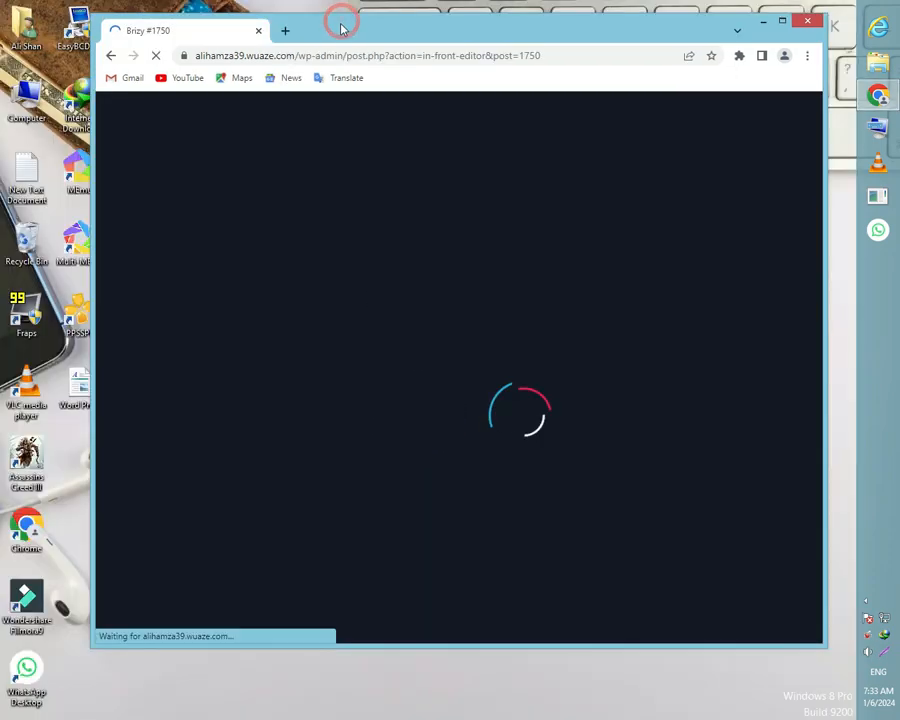
double_click(340, 28)
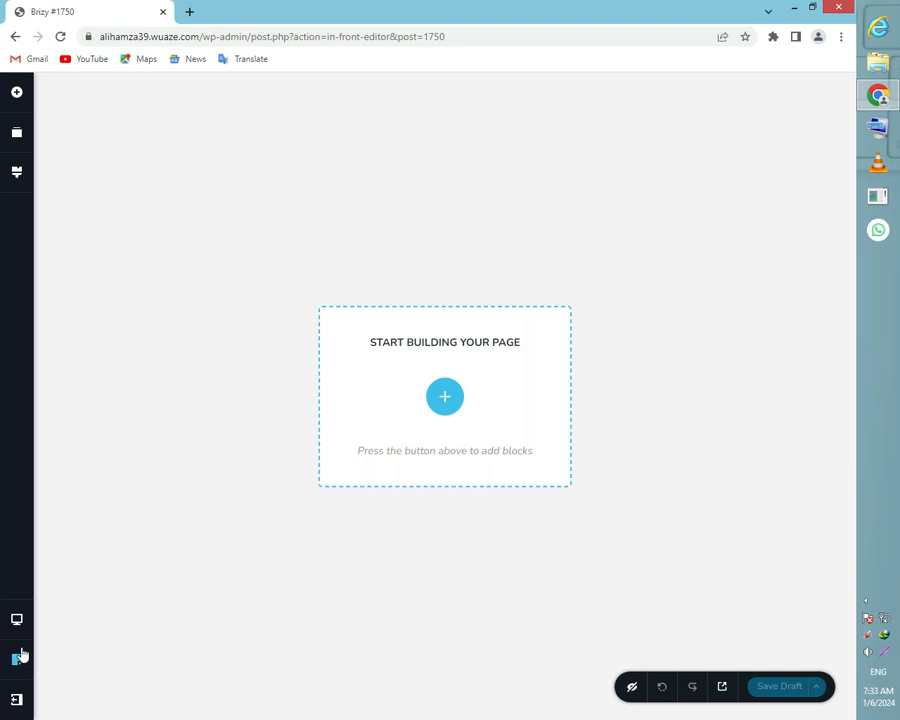
Set the page template to Default and check it in the page settings
left_click(17, 662)
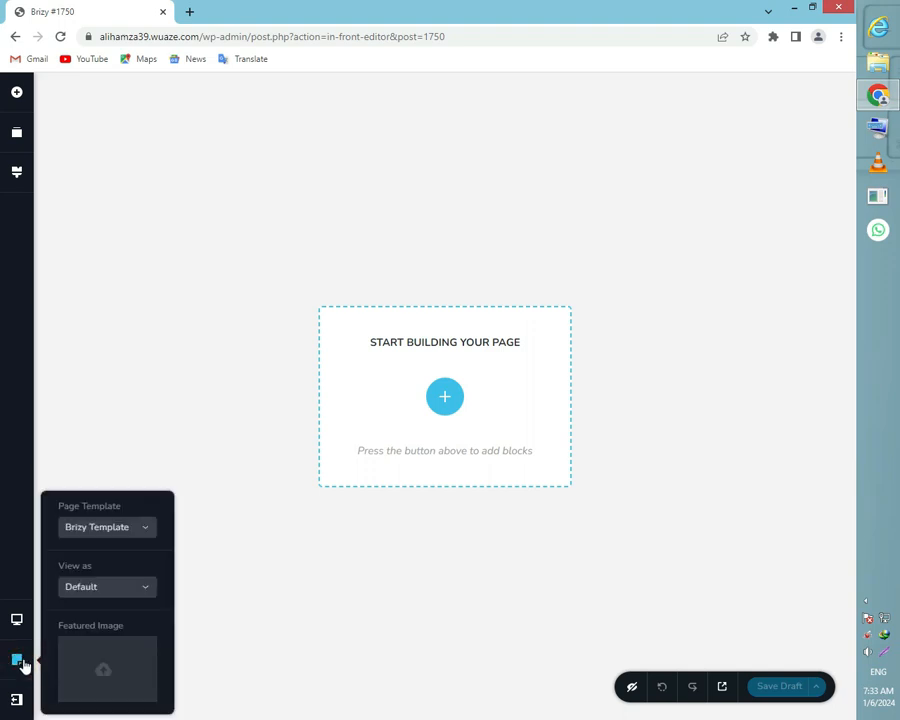
left_click(120, 538)
left_click(121, 550)
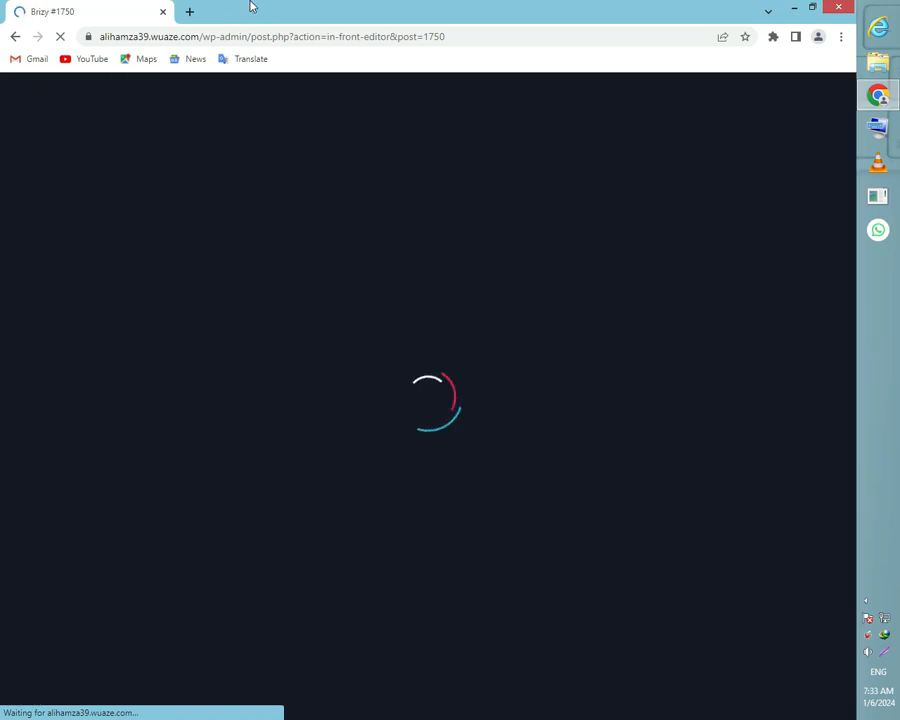
left_click(279, 12)
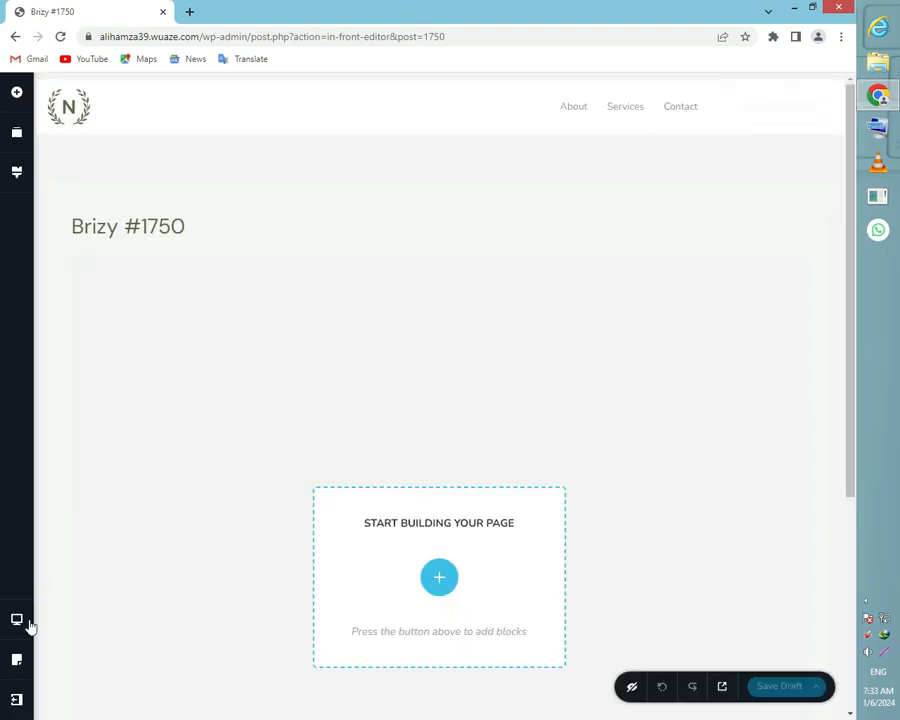
left_click(16, 660)
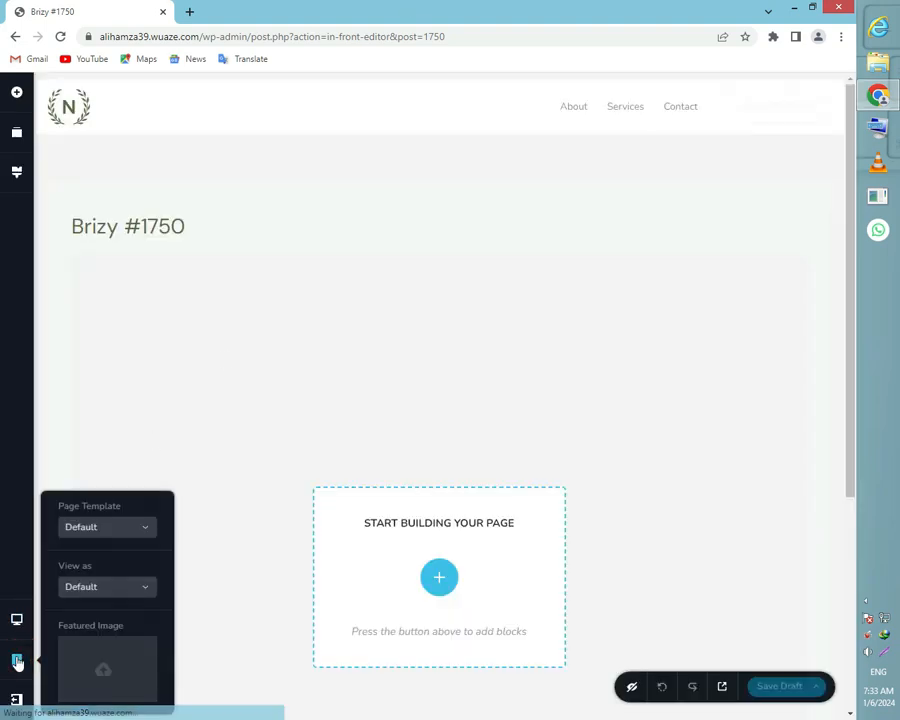
left_click(368, 421)
Open the library for adding content to the empty page and filter its layouts to the Free category
scroll(389, 581, "down", 3)
scroll(530, 337, "up", 3)
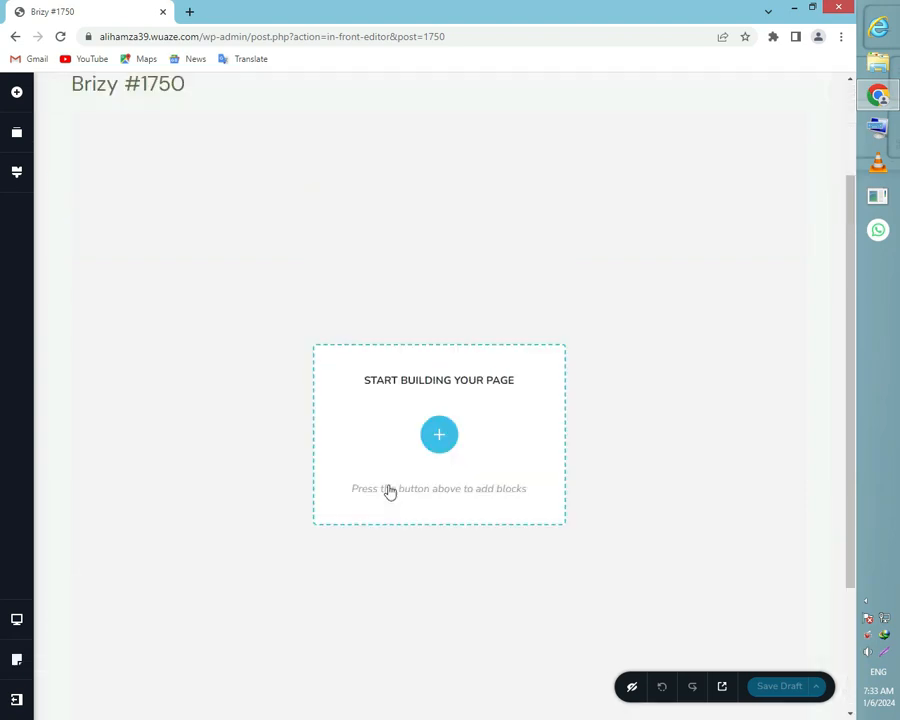
scroll(417, 494, "down", 1)
left_click(440, 509)
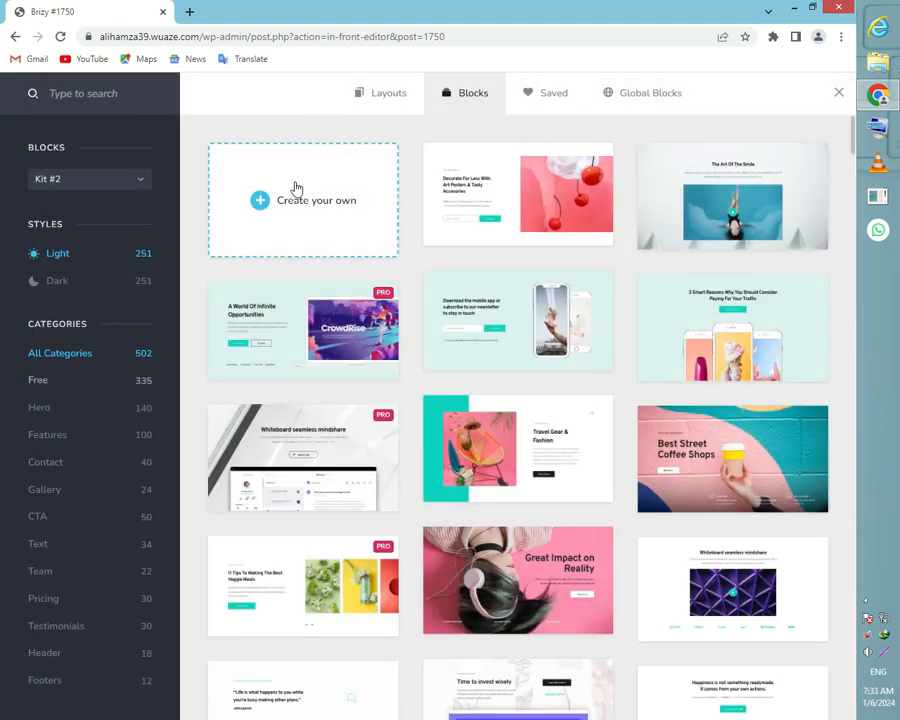
left_click(556, 104)
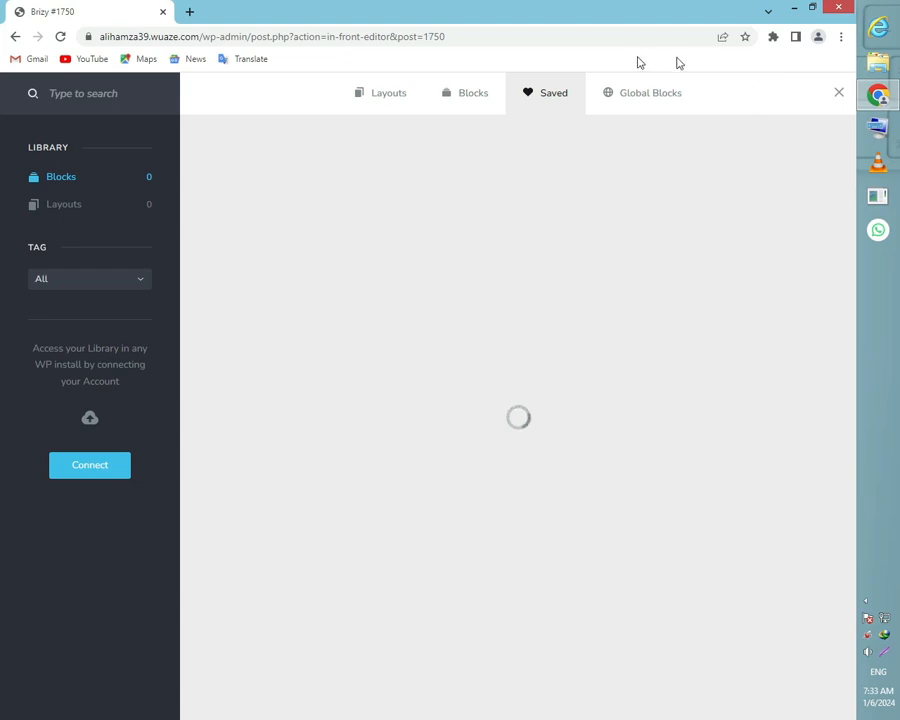
left_click(378, 94)
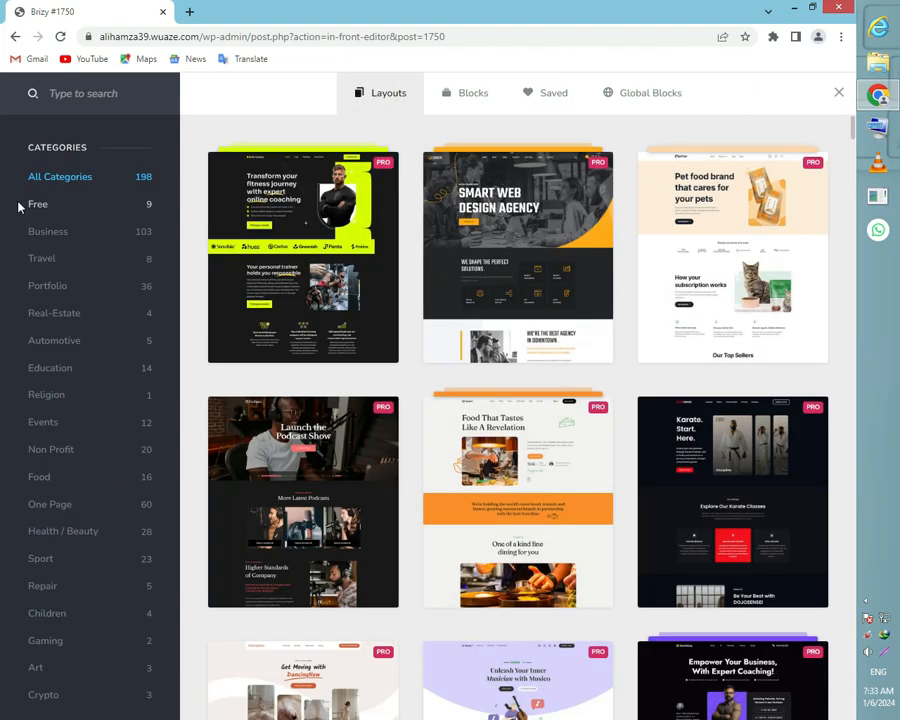
left_click(33, 205)
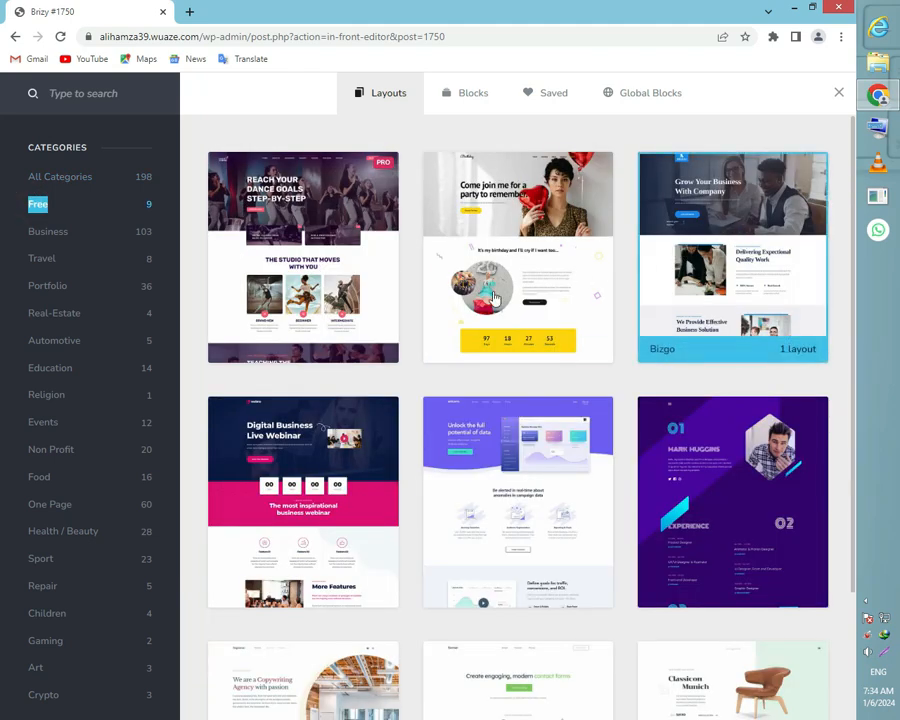
Browse the free layouts and import the Birthday Homepage layout into the page
scroll(449, 320, "down", 2)
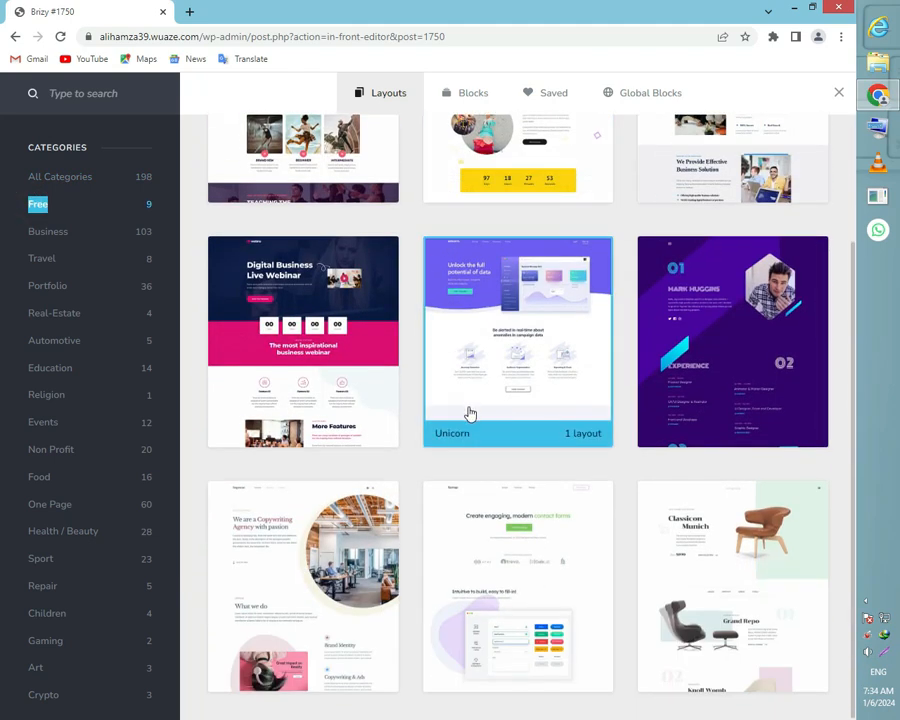
scroll(500, 404, "up", 2)
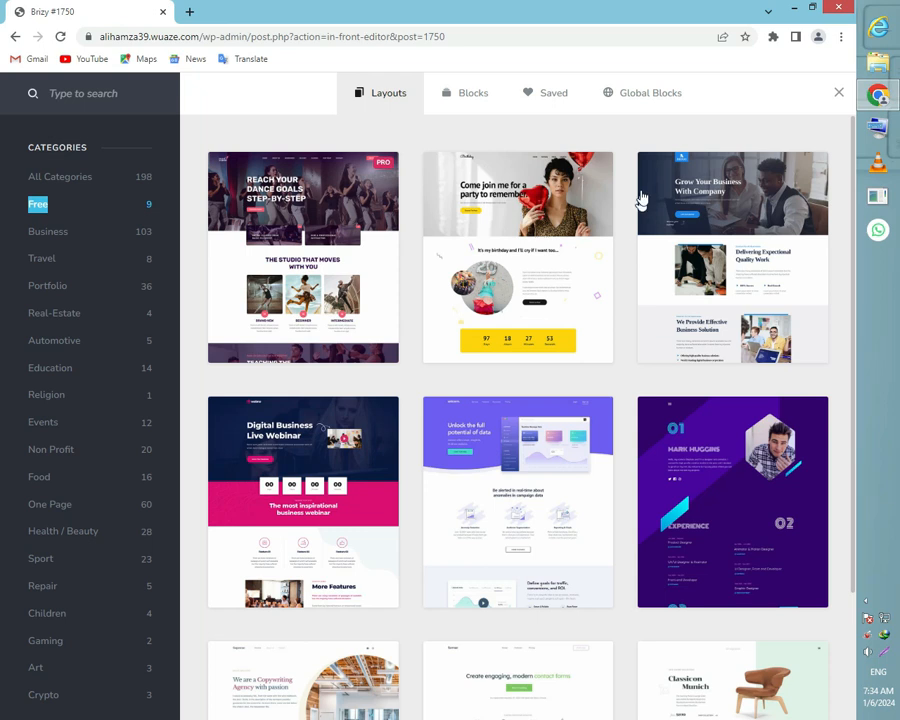
left_click(507, 265)
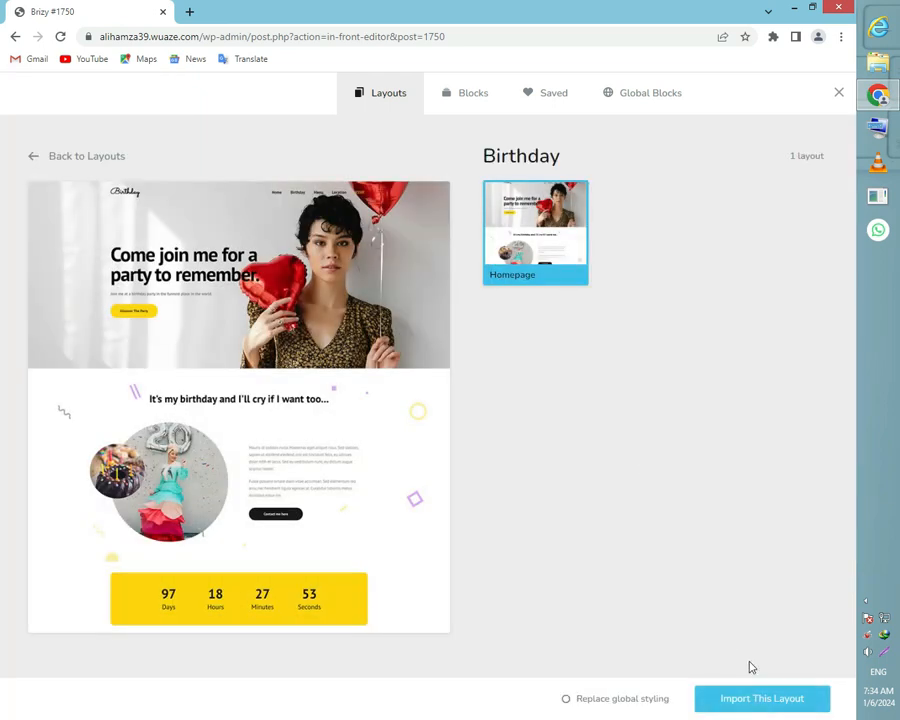
left_click(762, 699)
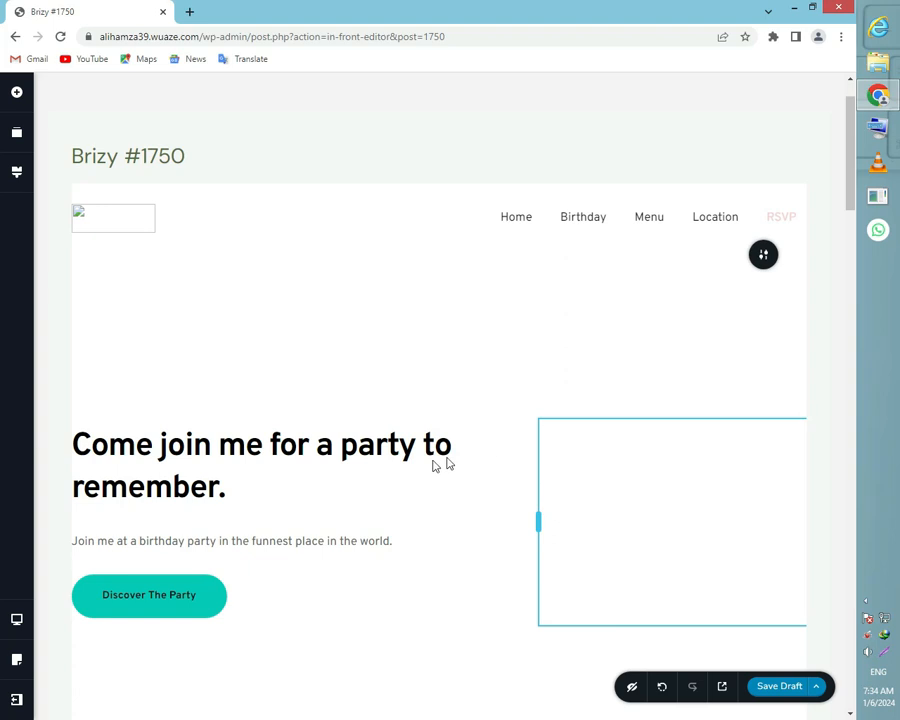
Try to go back from the editor, stay on the page, and look over the imported Birthday layout
left_click(15, 36)
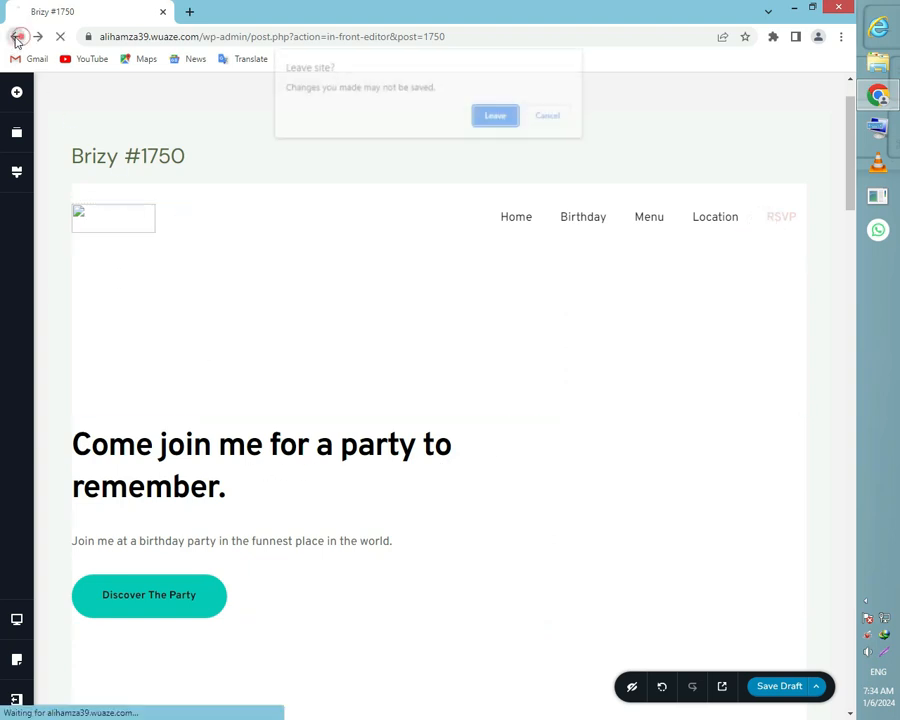
left_click(552, 118)
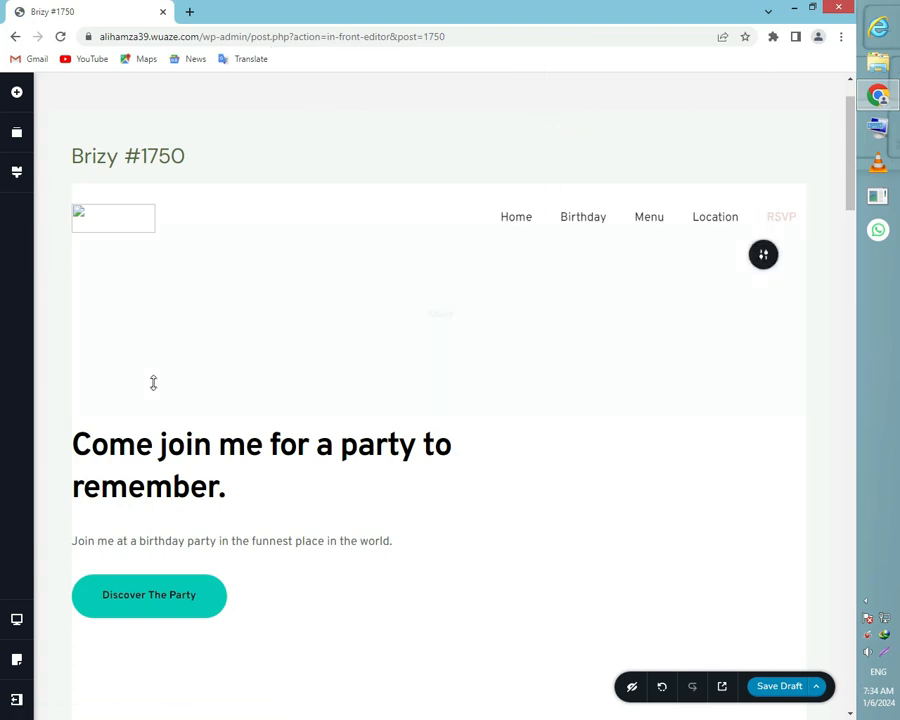
scroll(285, 581, "down", 3)
scroll(285, 581, "up", 4)
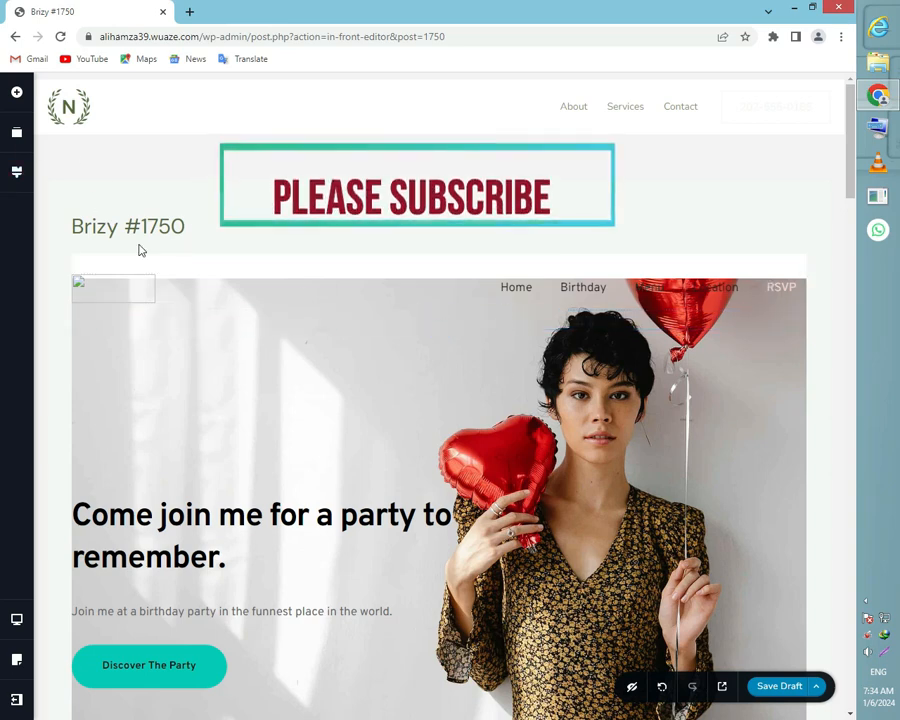
scroll(163, 315, "down", 4)
scroll(175, 321, "up", 3)
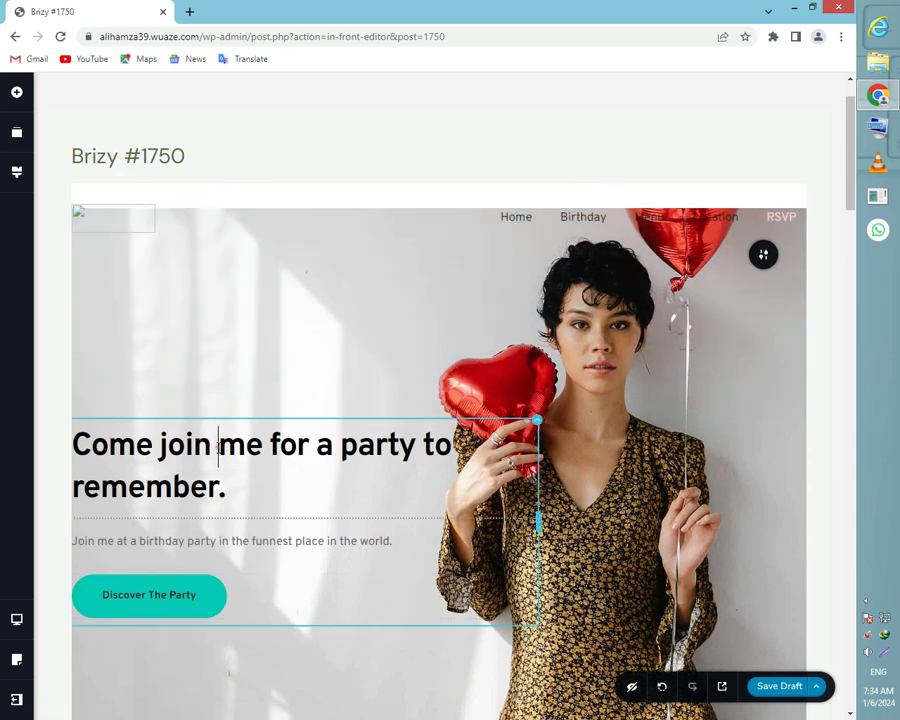
Try the Red Hat Text and Blinker fonts on the "Come join me for a party to remember." heading and settle on Aleo
double_click(240, 446)
triple_click(295, 452)
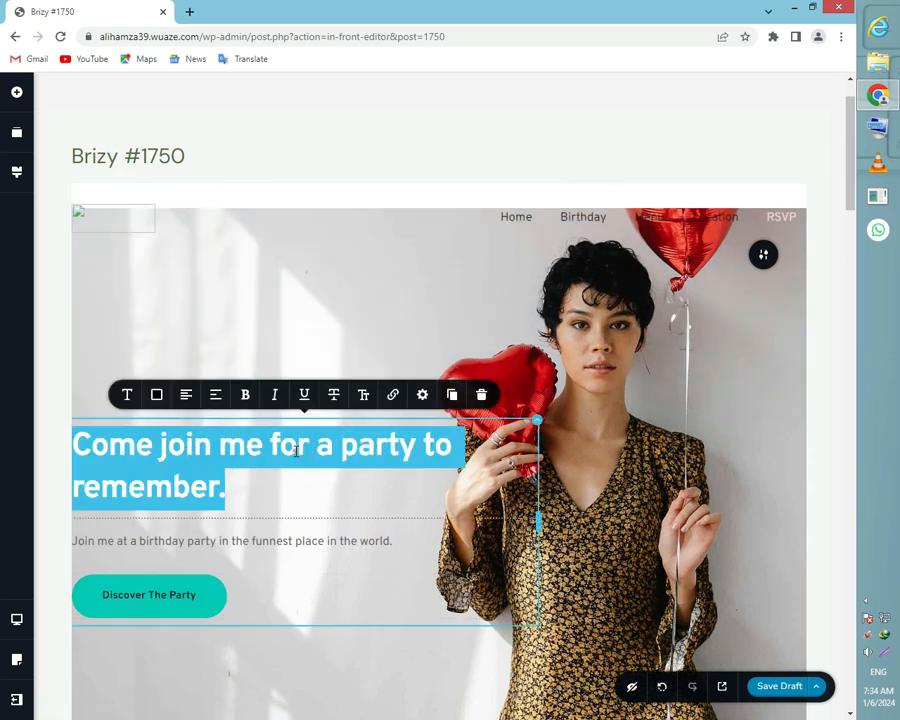
left_click(128, 396)
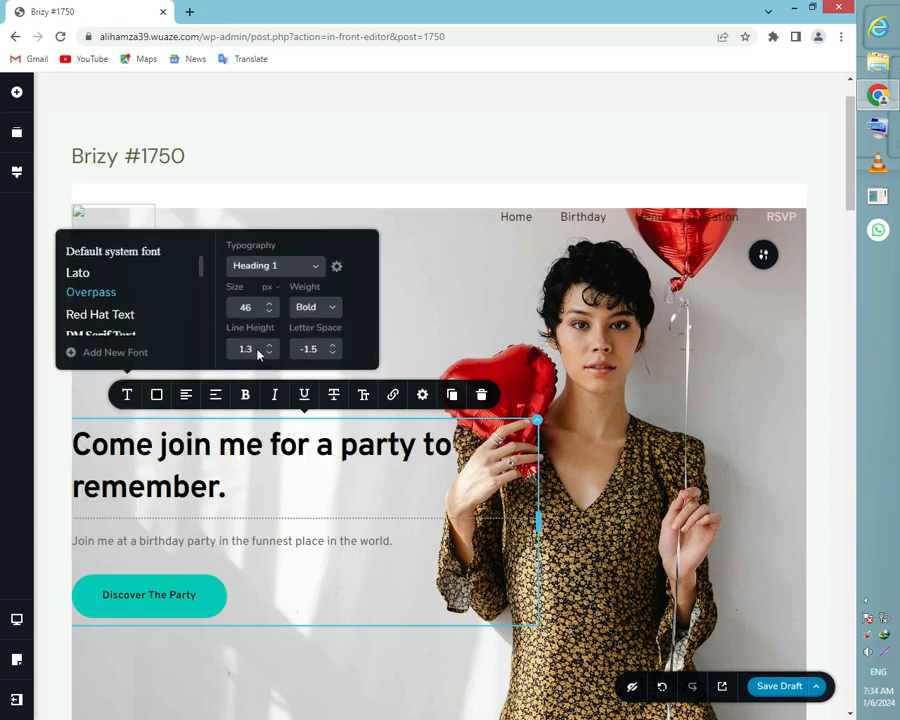
left_click(86, 316)
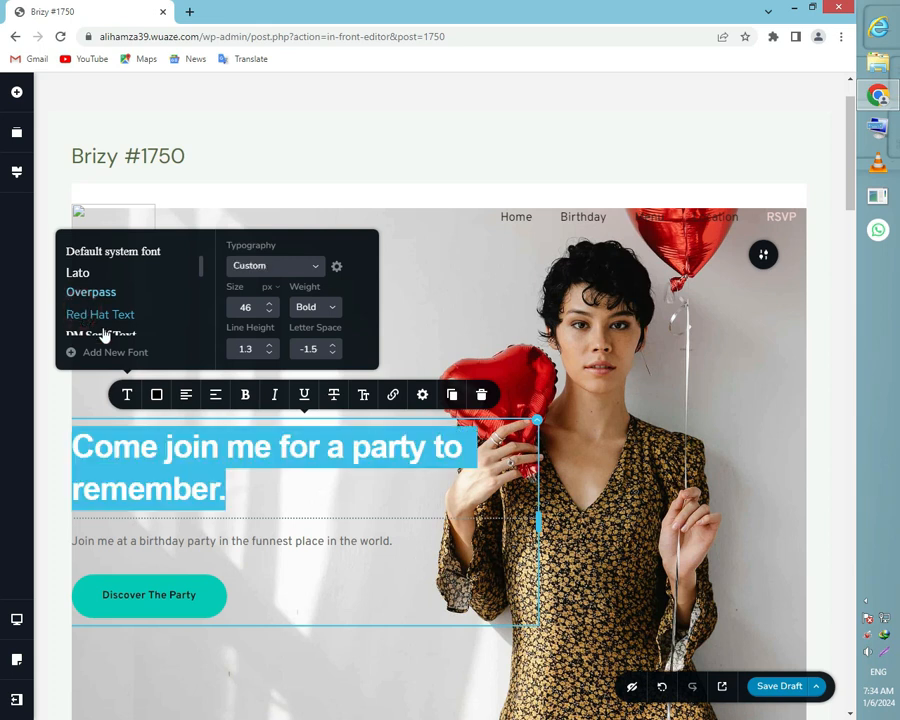
scroll(108, 335, "down", 2)
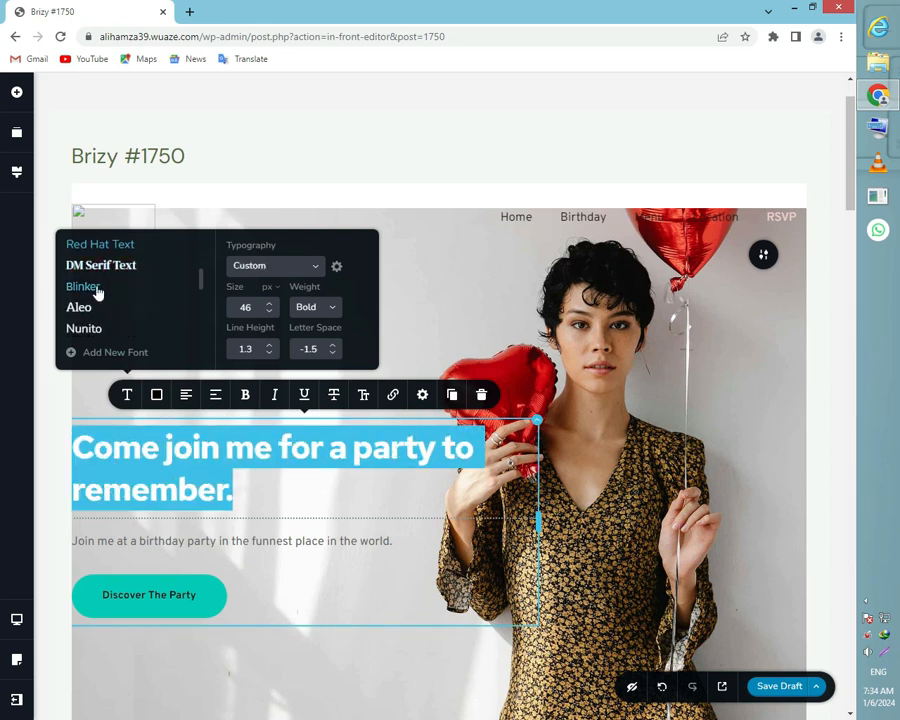
left_click(93, 292)
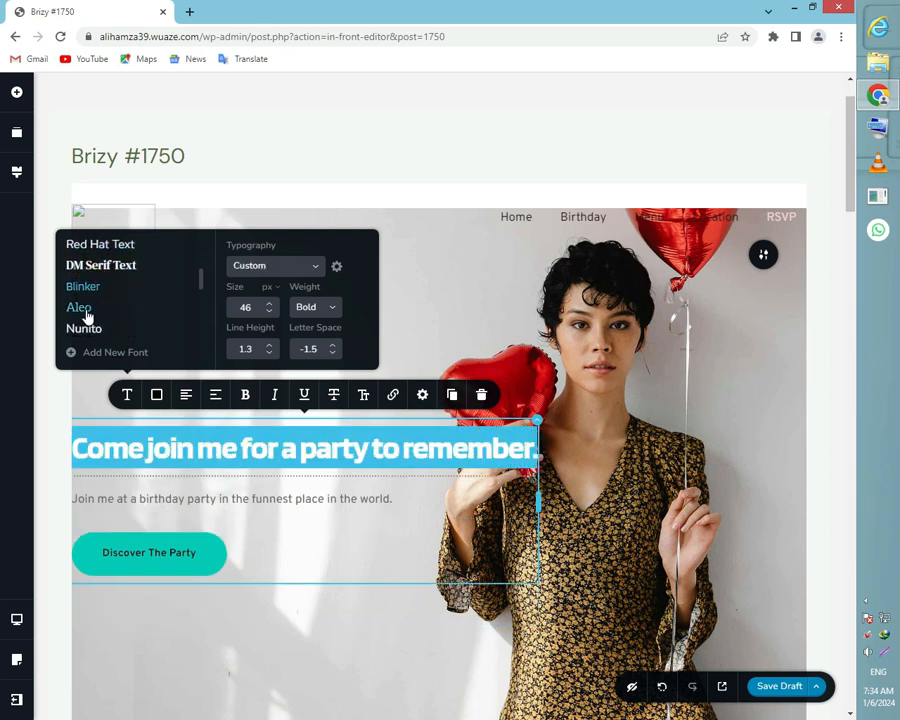
left_click(80, 309)
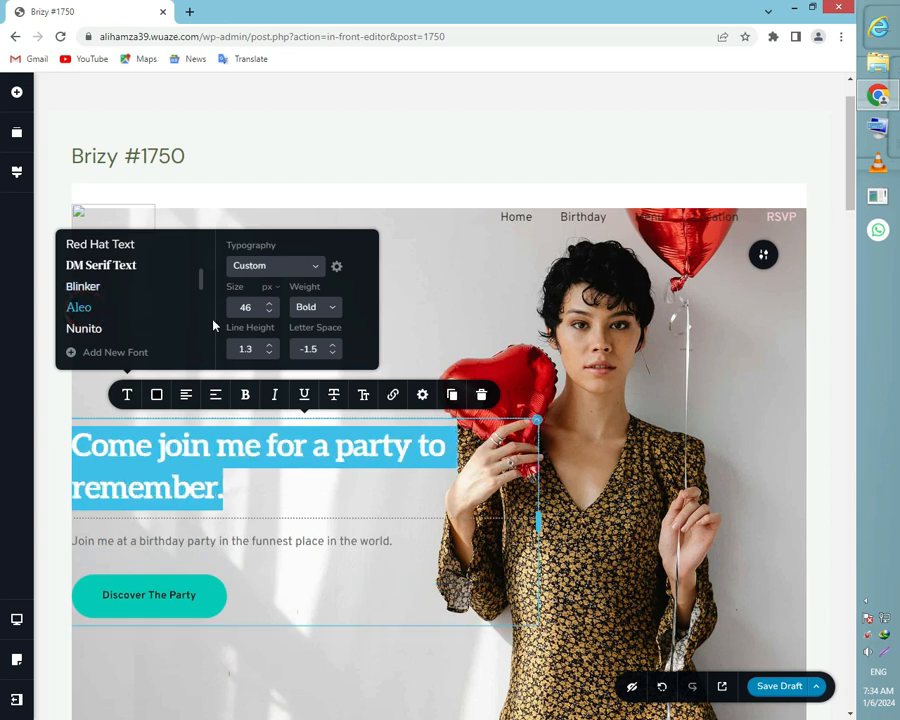
Set the font size of the selected hero heading to 48 px and its weight to Normal
left_click(309, 270)
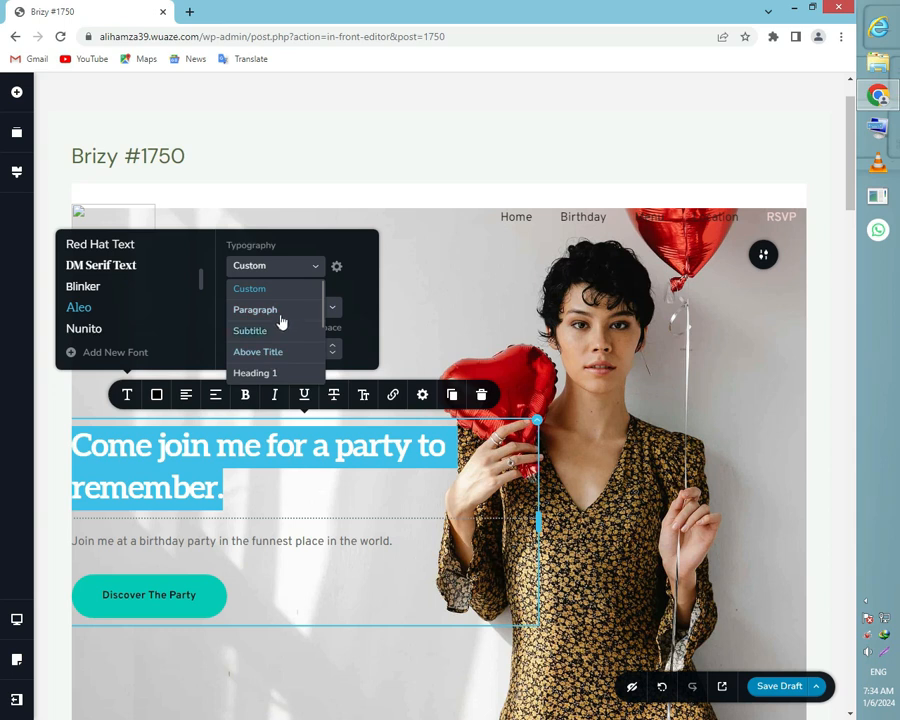
left_click(362, 281)
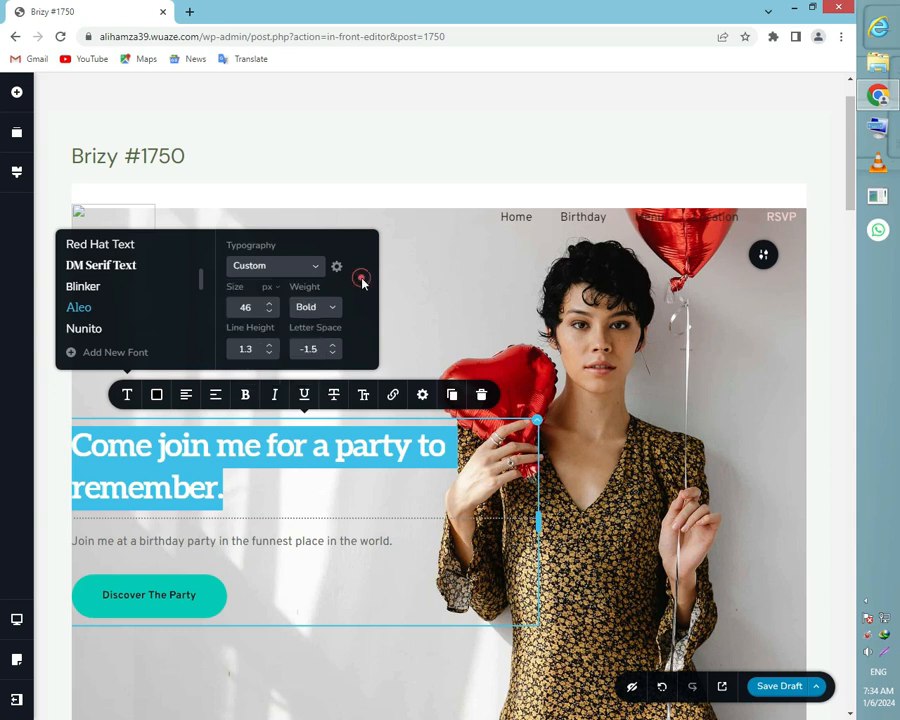
left_click(270, 303)
left_click(270, 303)
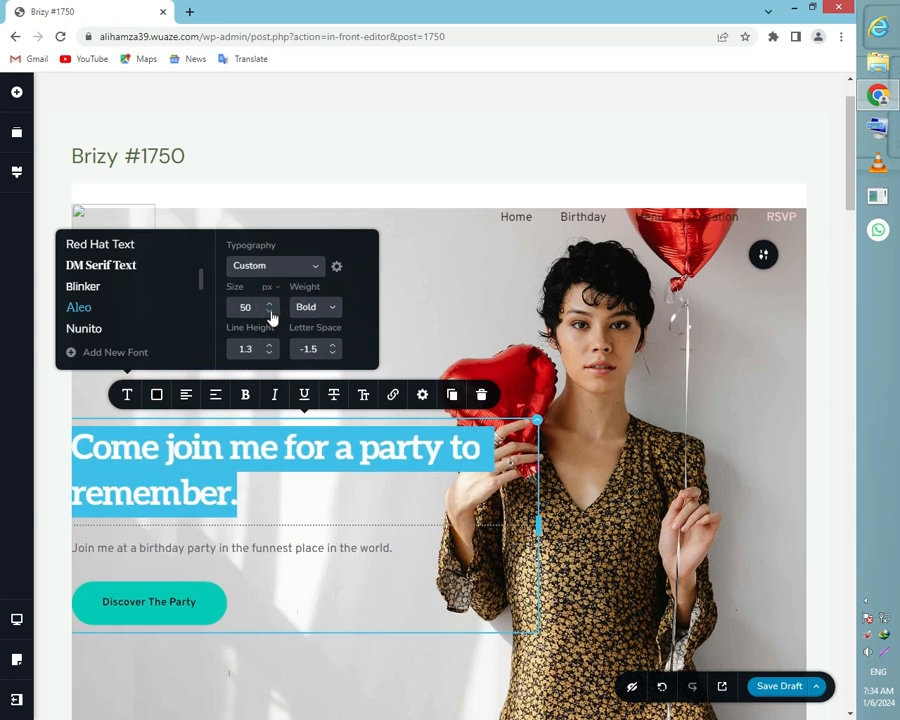
left_click(270, 311)
left_click(335, 311)
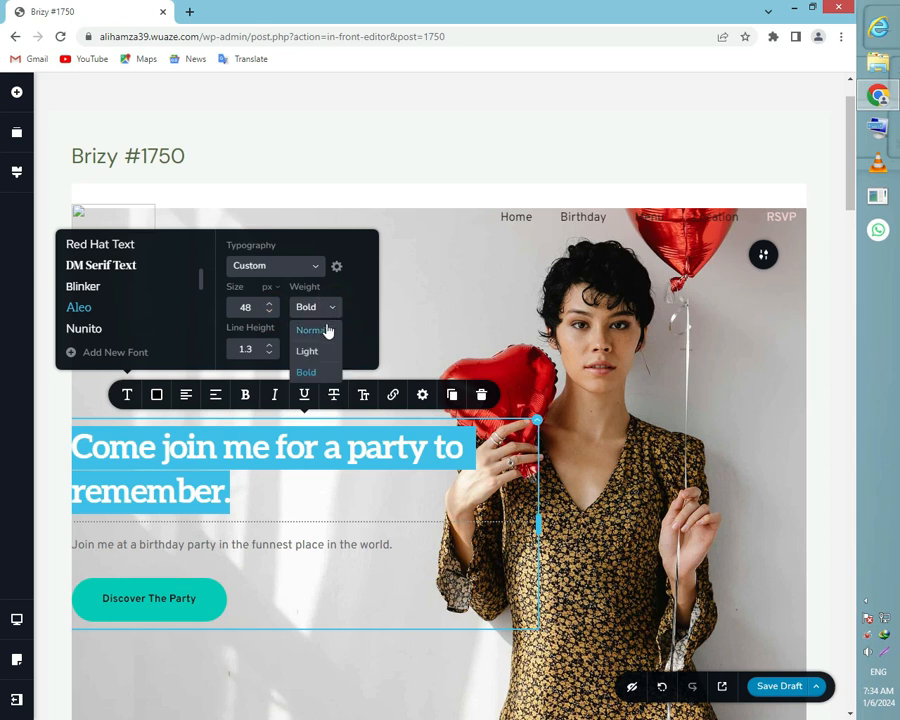
left_click(310, 330)
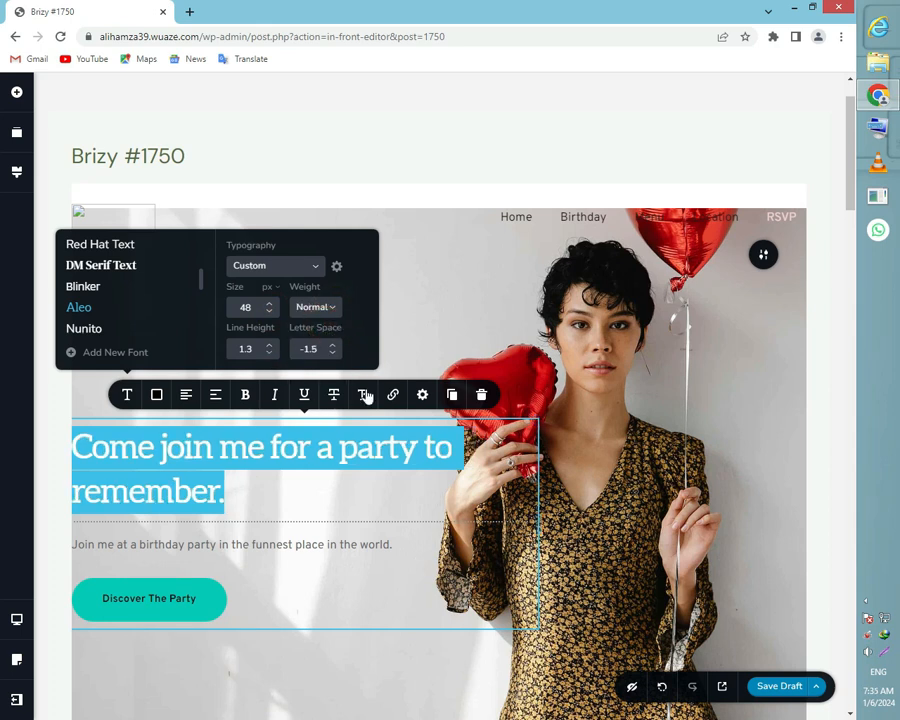
Replace the hero heading's text with "Welcome.to.My.Site"
left_click(283, 506)
triple_click(207, 490)
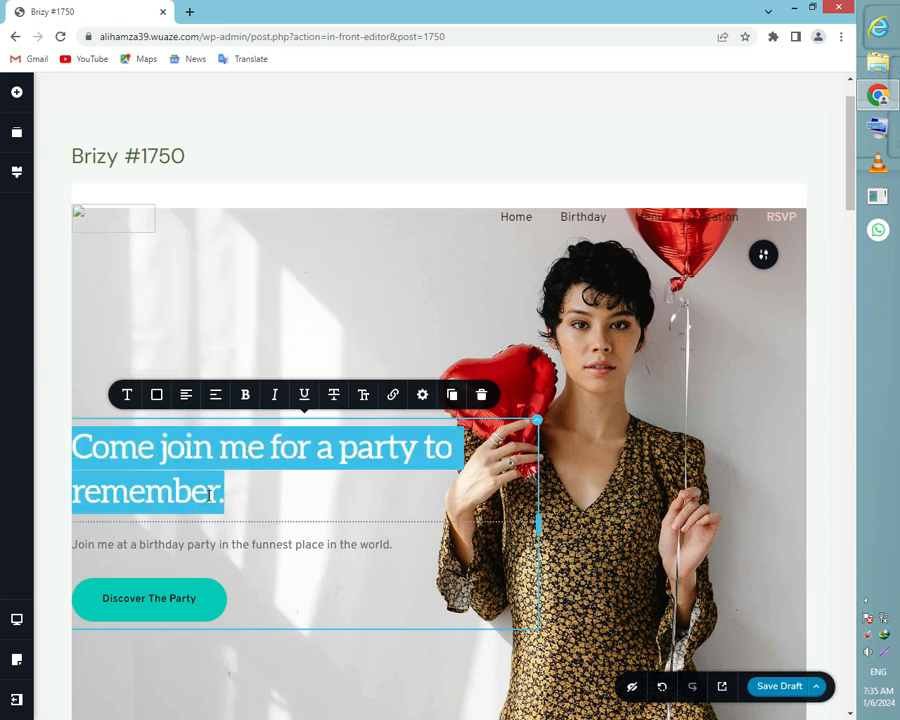
key("BackSpace")
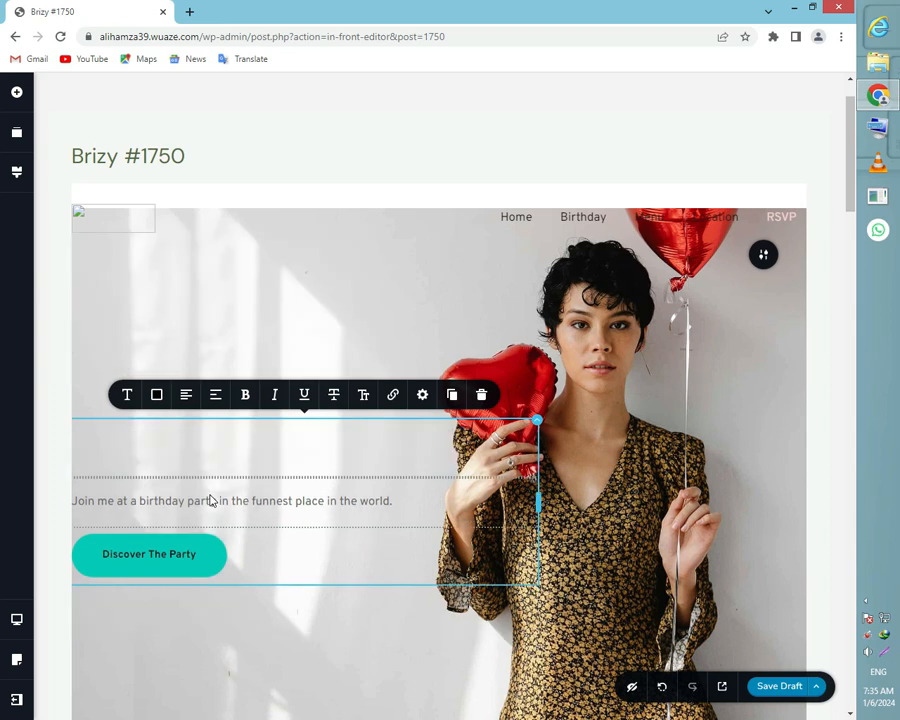
type("Wel")
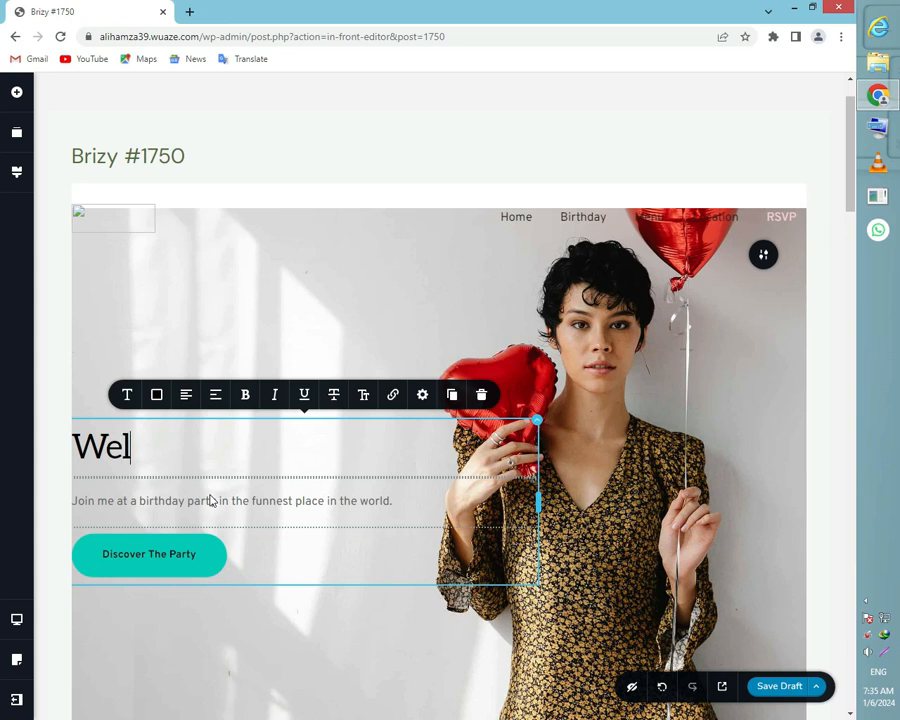
type("come")
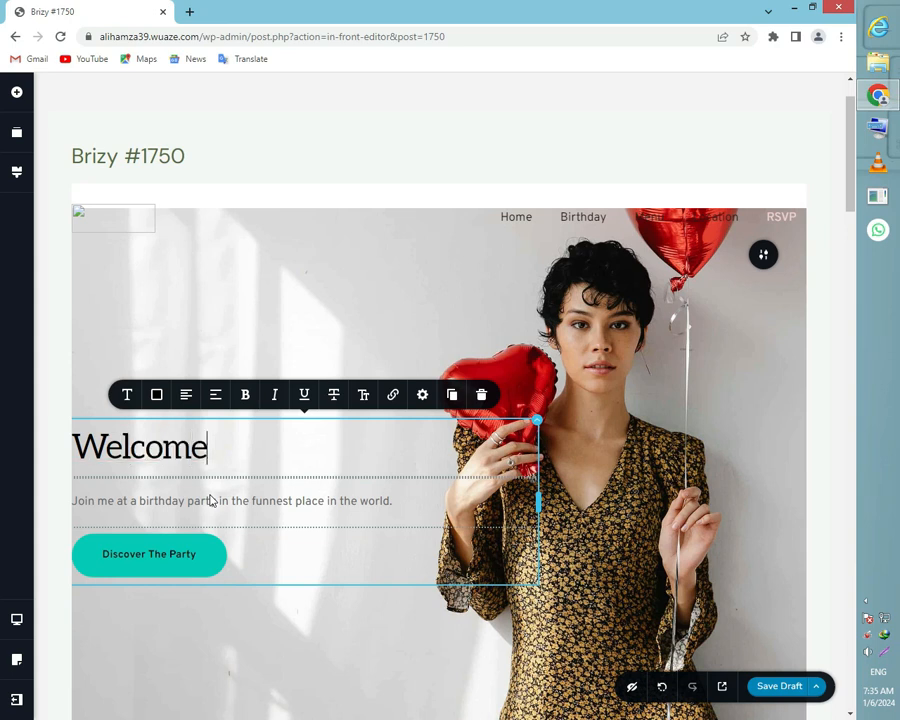
left_click(878, 128)
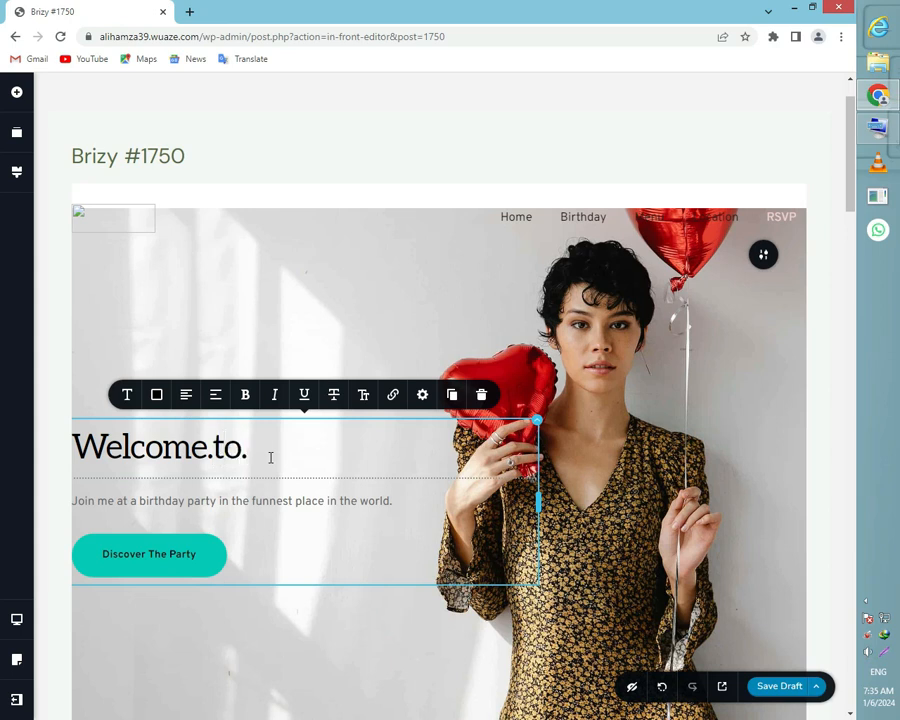
key("BackSpace")
type("My.Site")
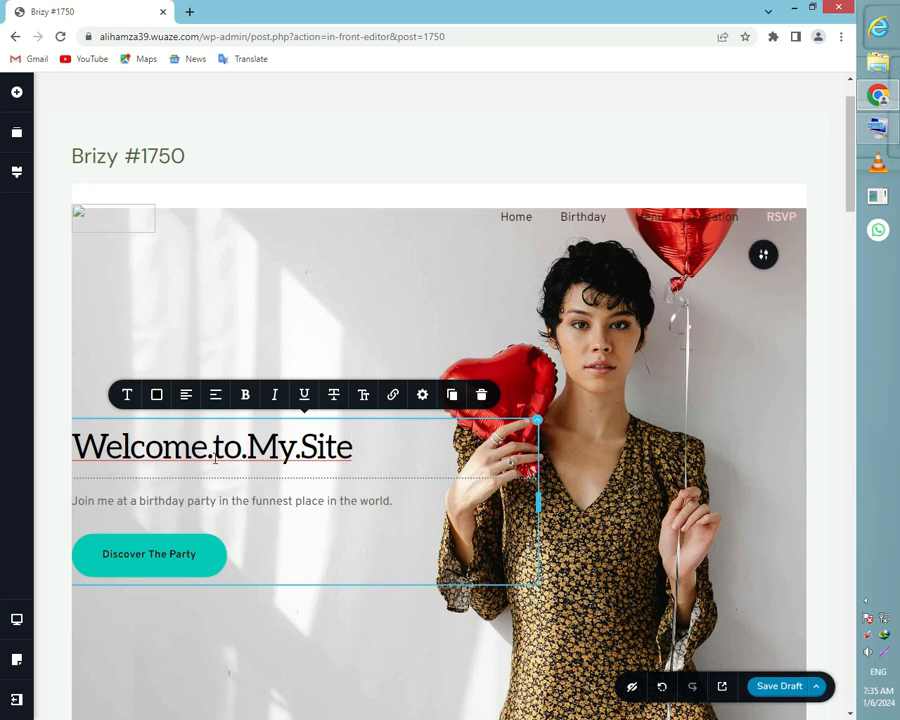
Remove the period between "My" and "Site" so the heading reads "Welcome.to.MySite"
scroll(214, 456, "down", 2)
scroll(222, 483, "up", 2)
left_click_drag(354, 453, 259, 449)
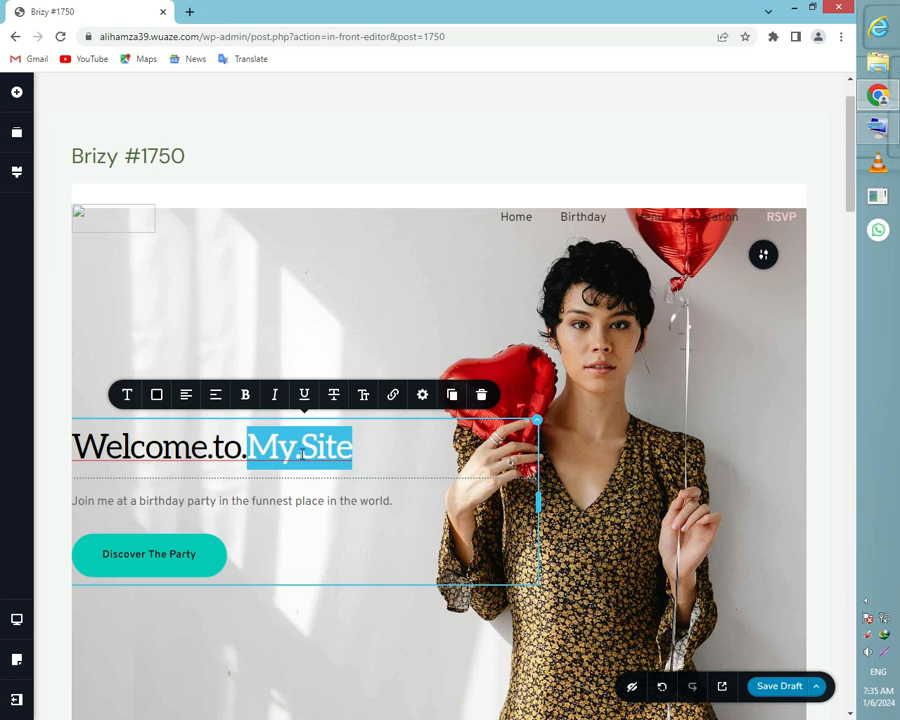
left_click(300, 455)
key("BackSpace")
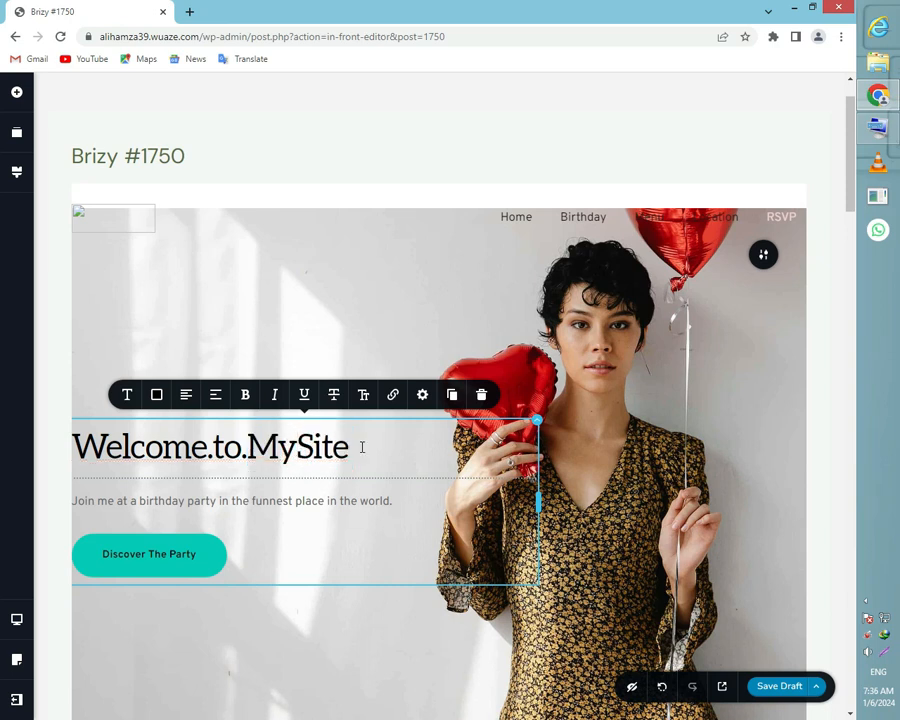
Color the word "MySite" in the heading red with the solid color #c73030
double_click(268, 447)
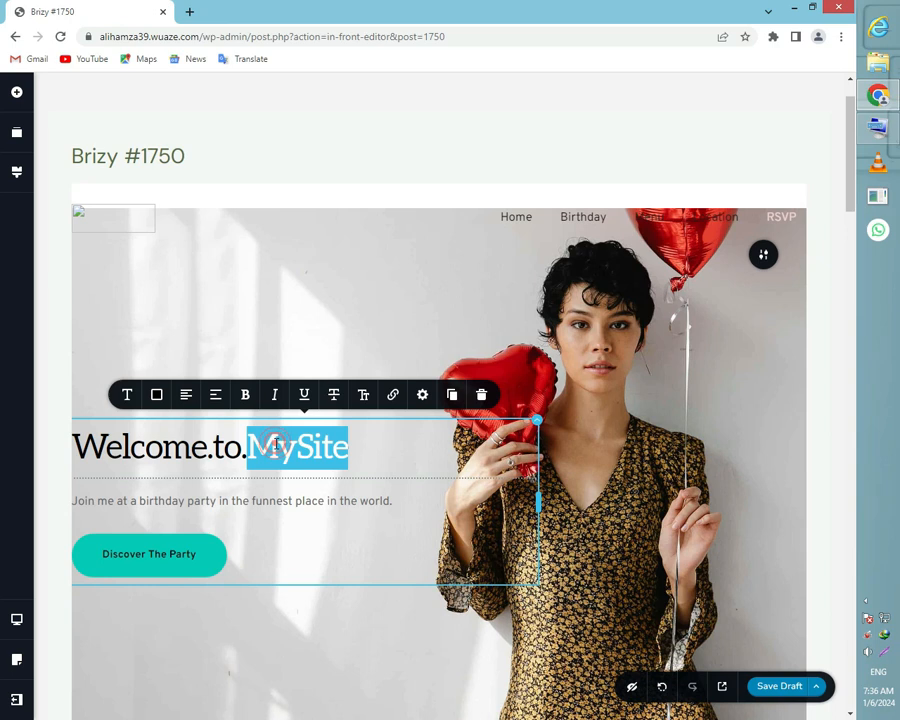
left_click(160, 398)
left_click(183, 255)
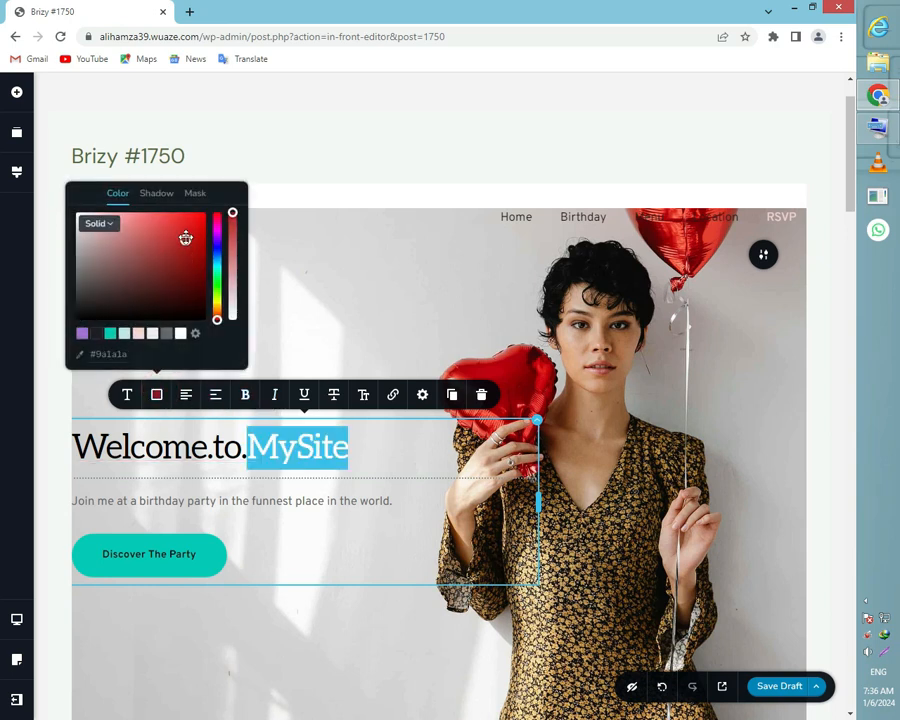
left_click_drag(182, 230, 174, 236)
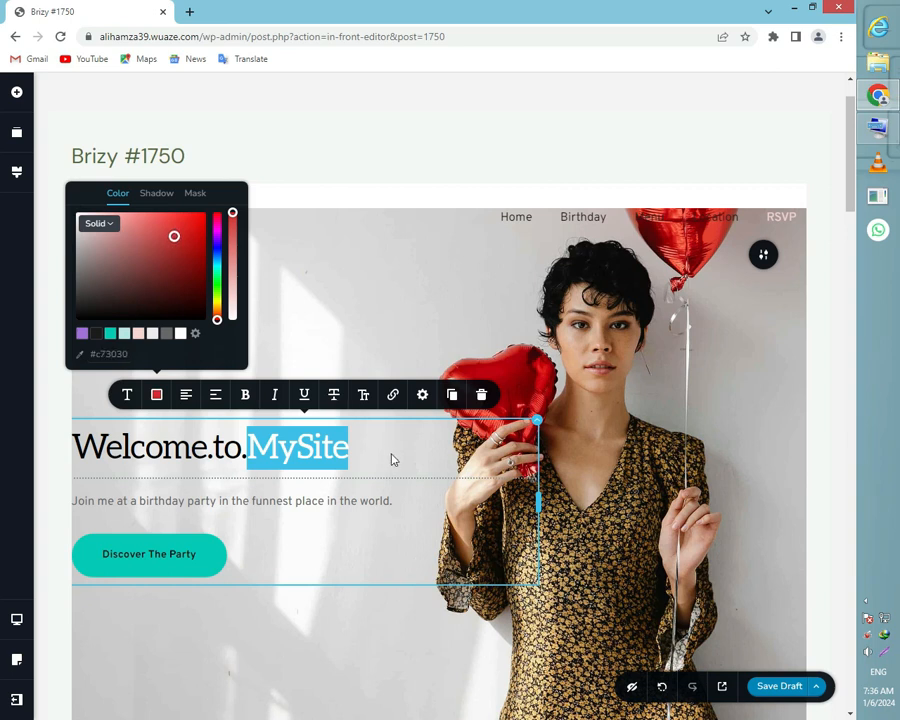
left_click(380, 480)
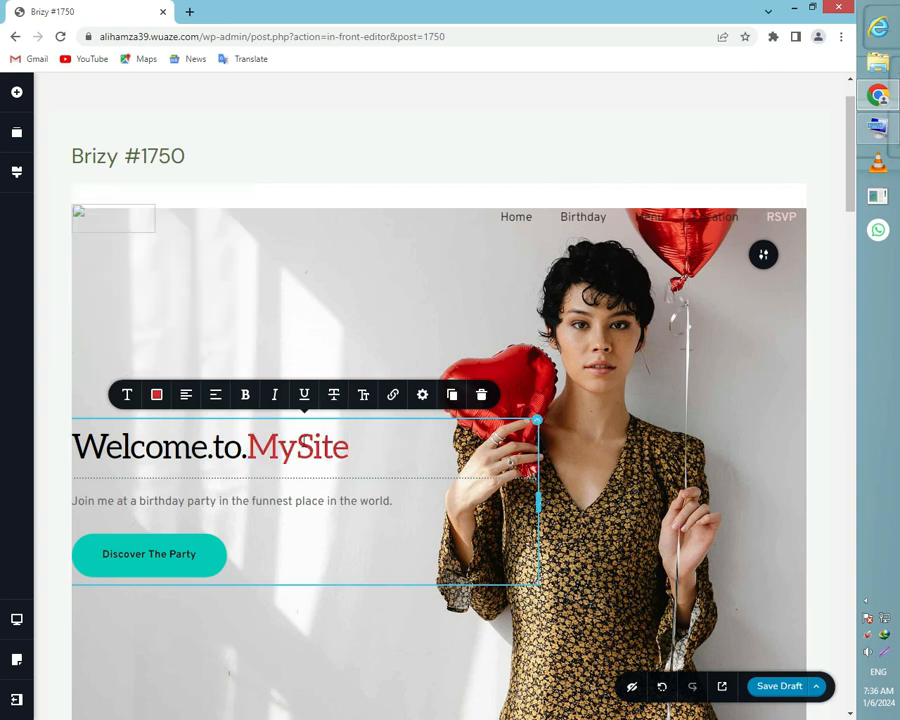
Italicize the "Welcome.to.MySite" heading and look over its page and URL link options without adding a link
left_click(277, 396)
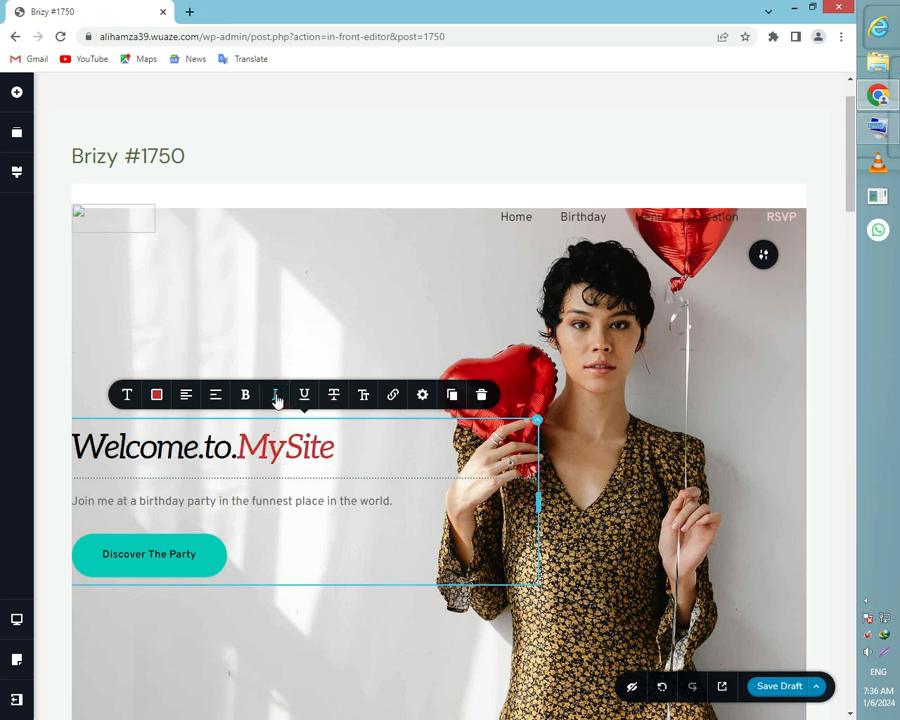
left_click(392, 396)
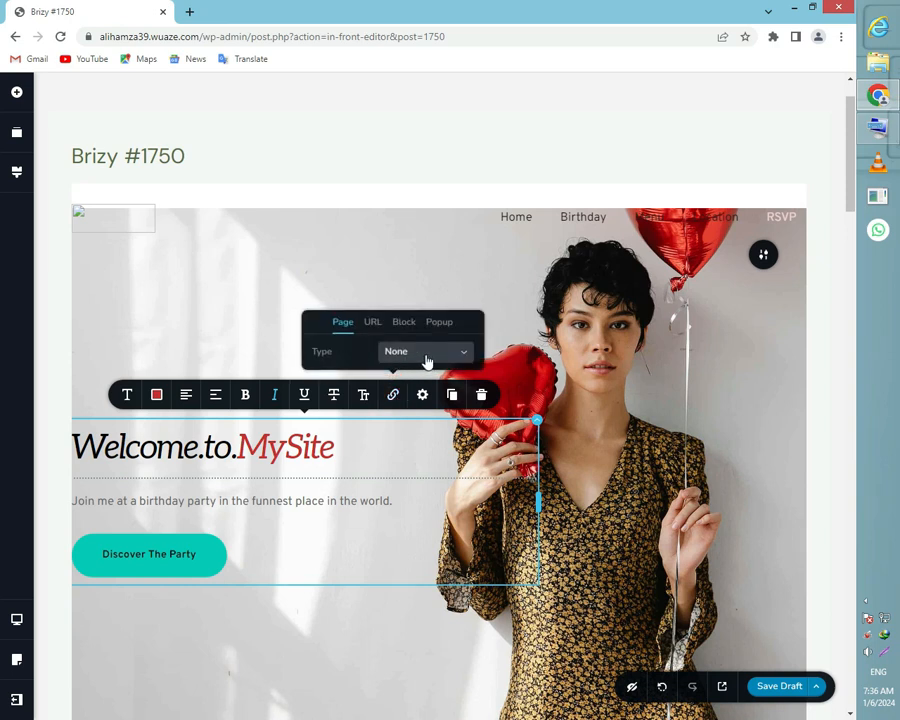
left_click(426, 358)
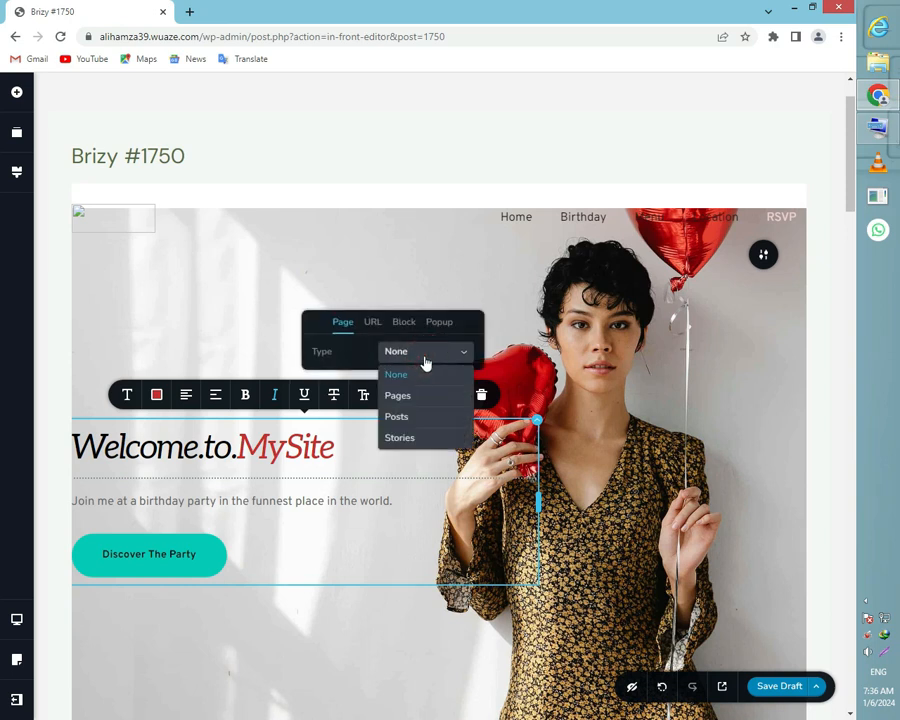
left_click(372, 322)
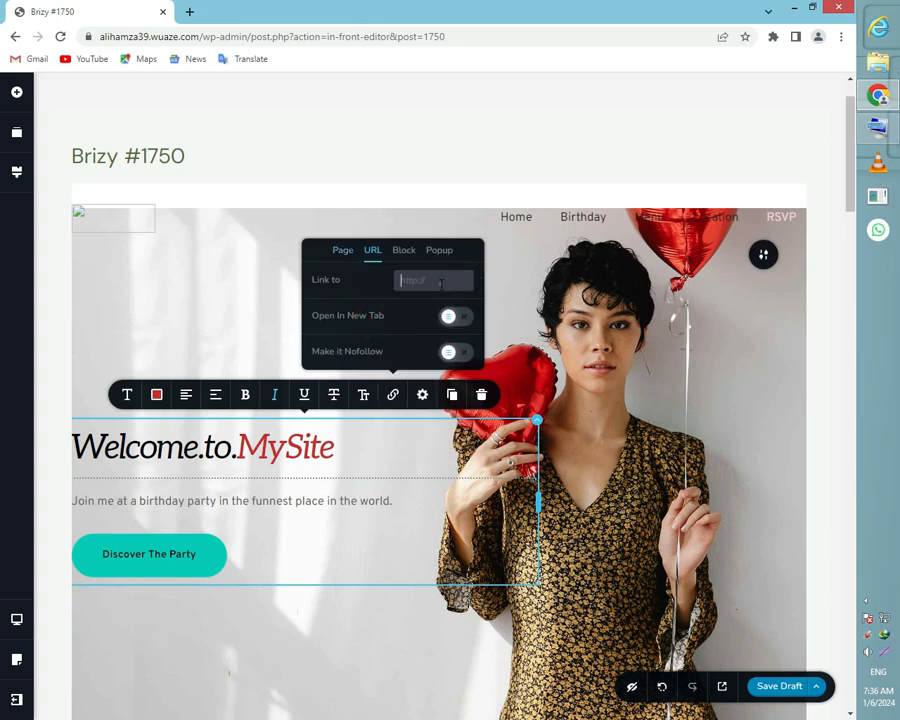
left_click(487, 331)
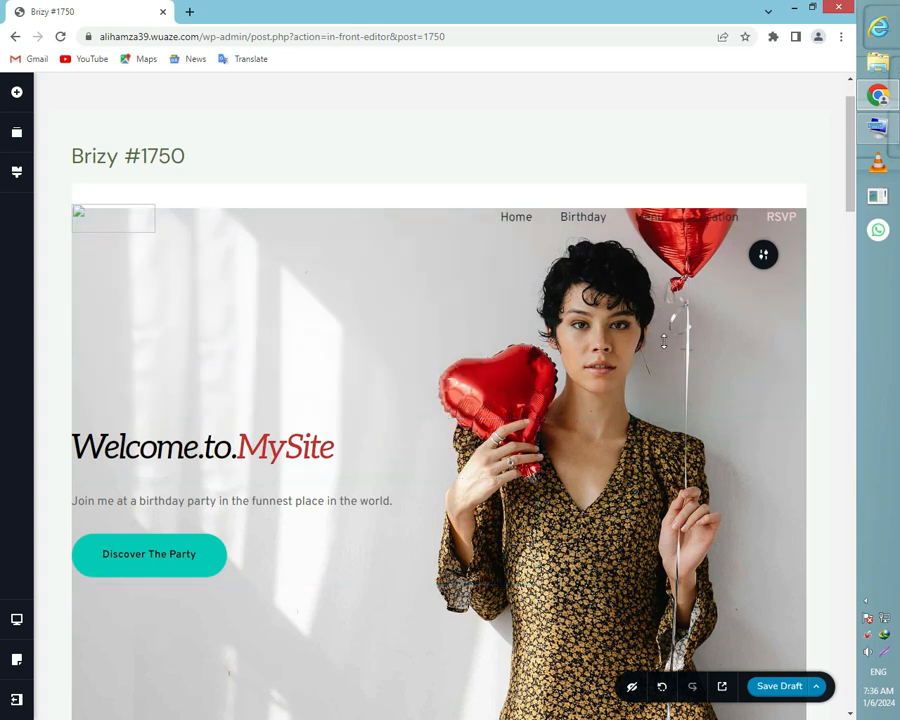
Center the "Discover The Party" button, set its background to green #17ac31, and view its typography settings
scroll(453, 449, "down", 3)
double_click(142, 274)
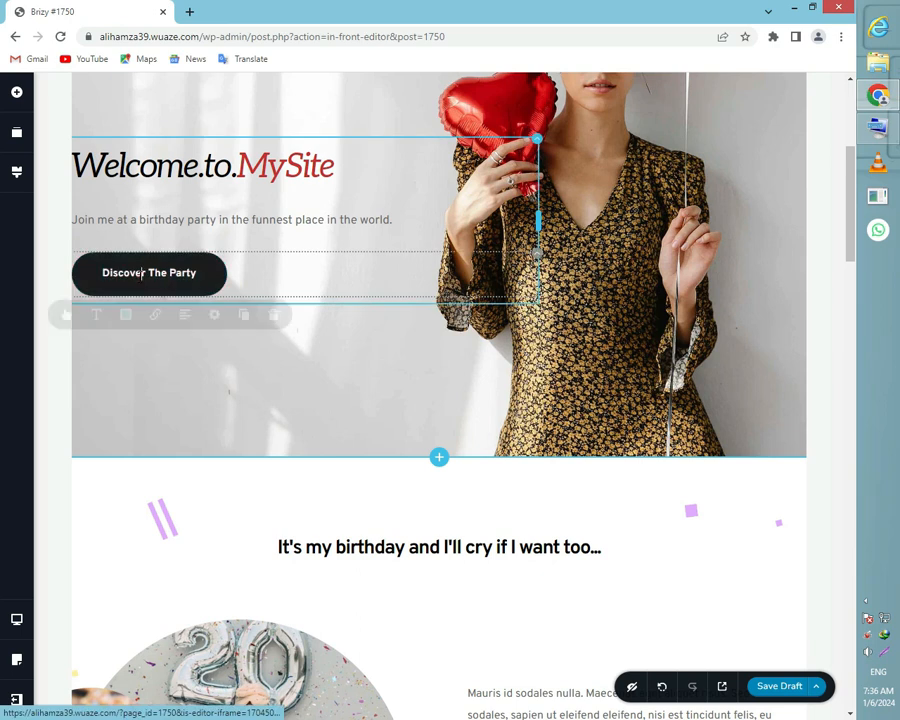
left_click(185, 321)
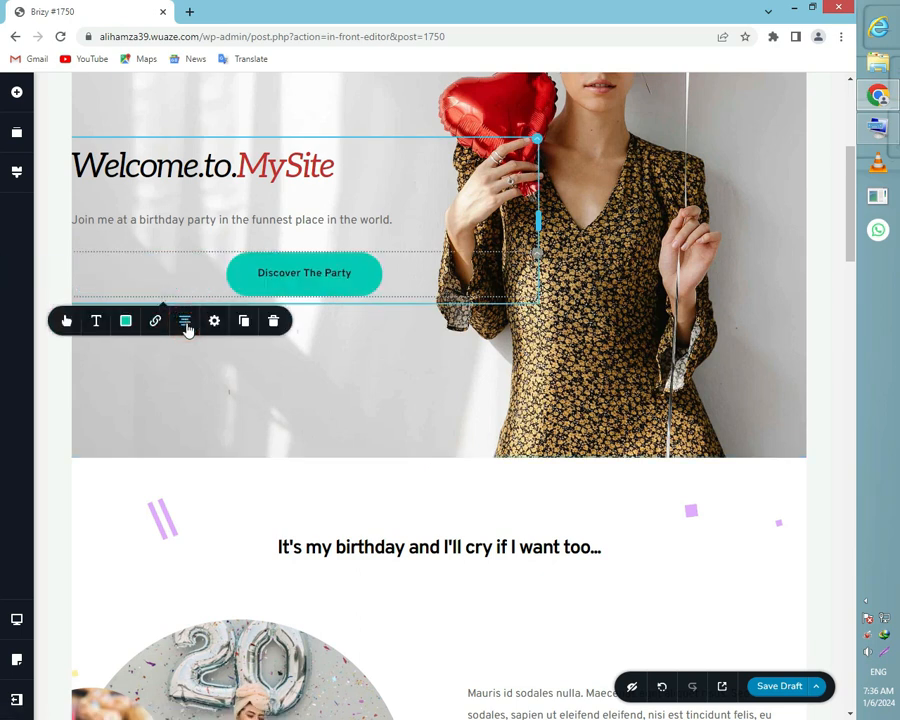
left_click(125, 328)
left_click(207, 400)
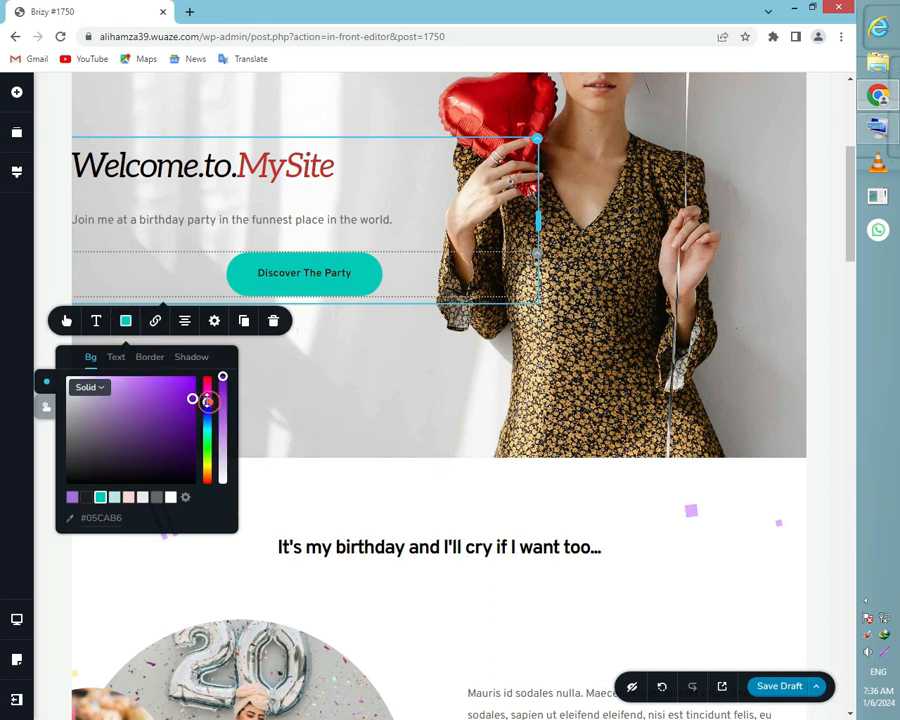
mouse_move(193, 399)
left_mouse_down()
mouse_move(147, 422)
mouse_move(175, 432)
mouse_move(181, 402)
mouse_move(207, 406)
mouse_move(205, 445)
left_mouse_up()
left_click(207, 399)
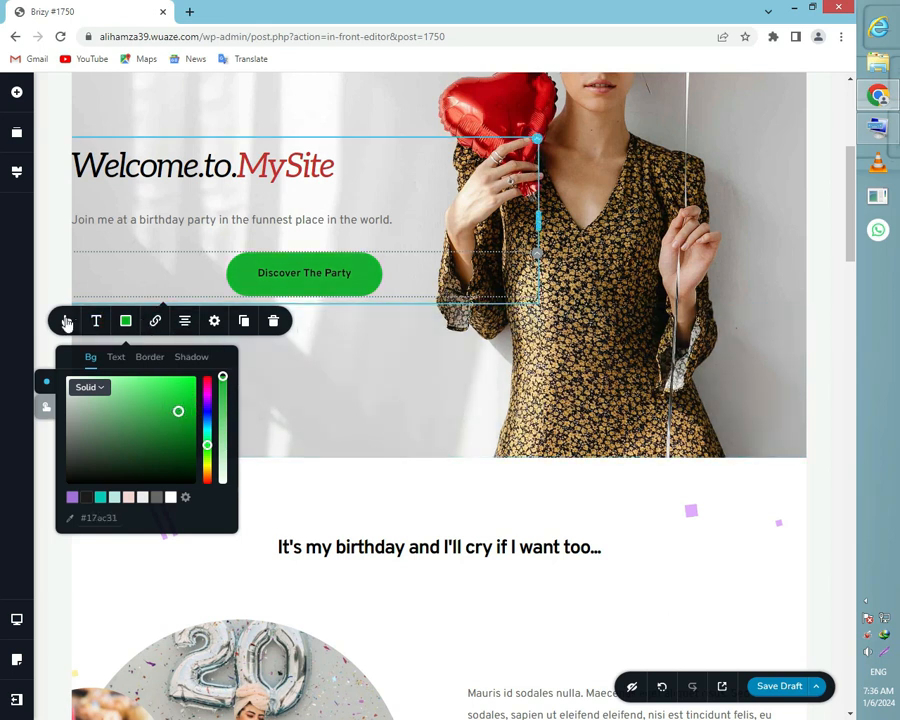
left_click(96, 322)
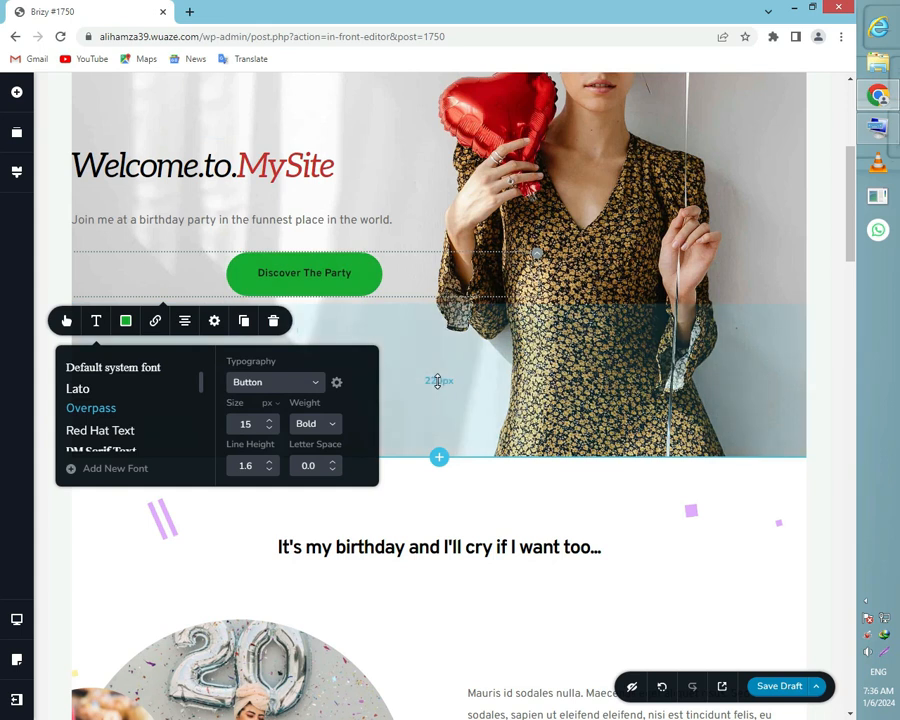
left_click(437, 380)
Move the focal point of the hero section's background image to the image's upper-right corner and view the available image sizes
scroll(281, 344, "up", 1)
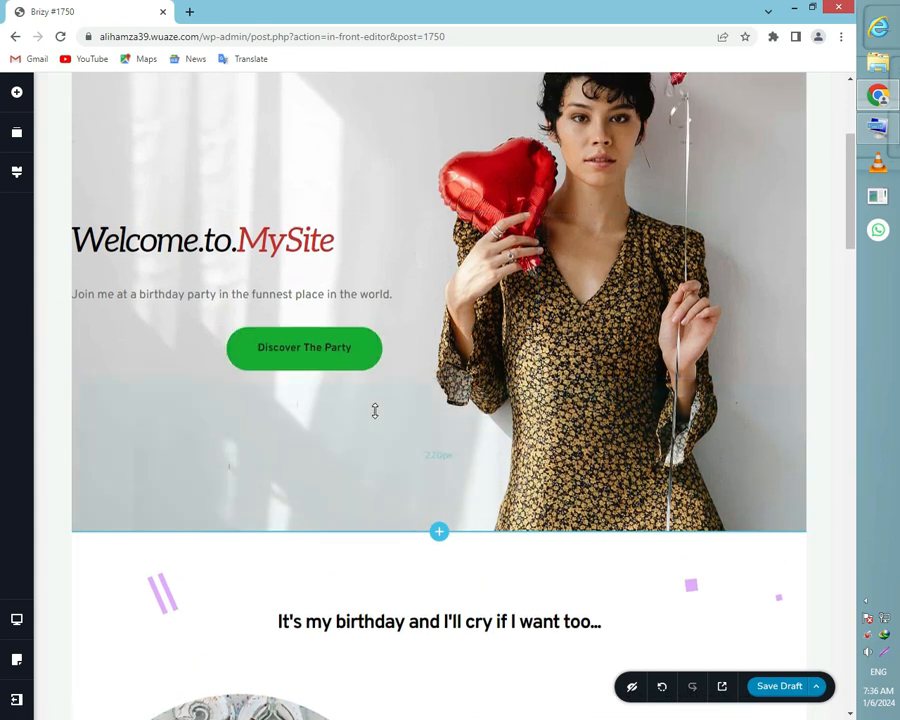
scroll(373, 408, "up", 3)
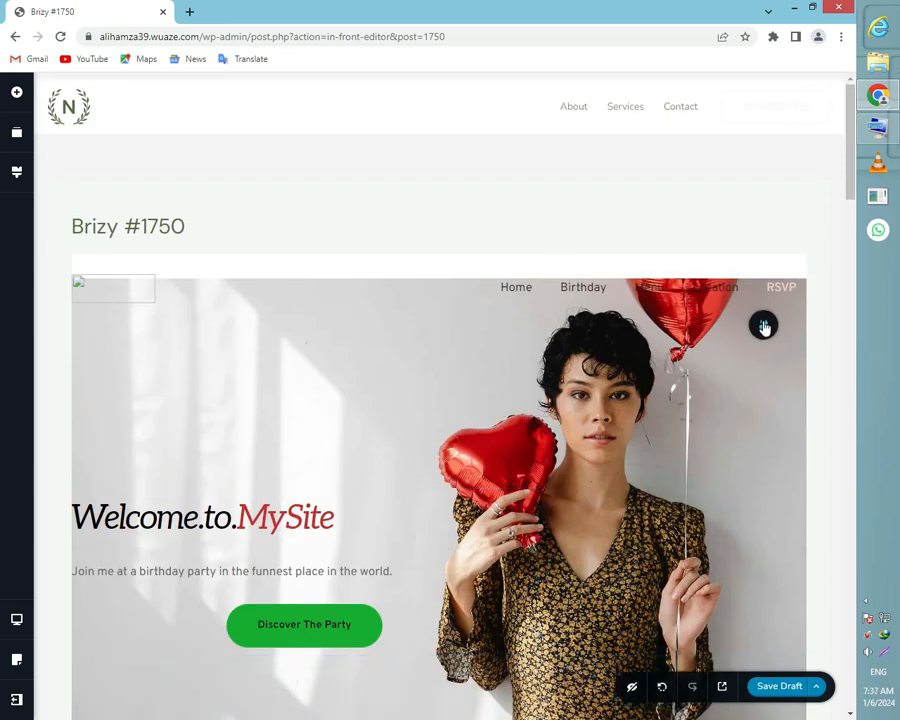
mouse_move(764, 326)
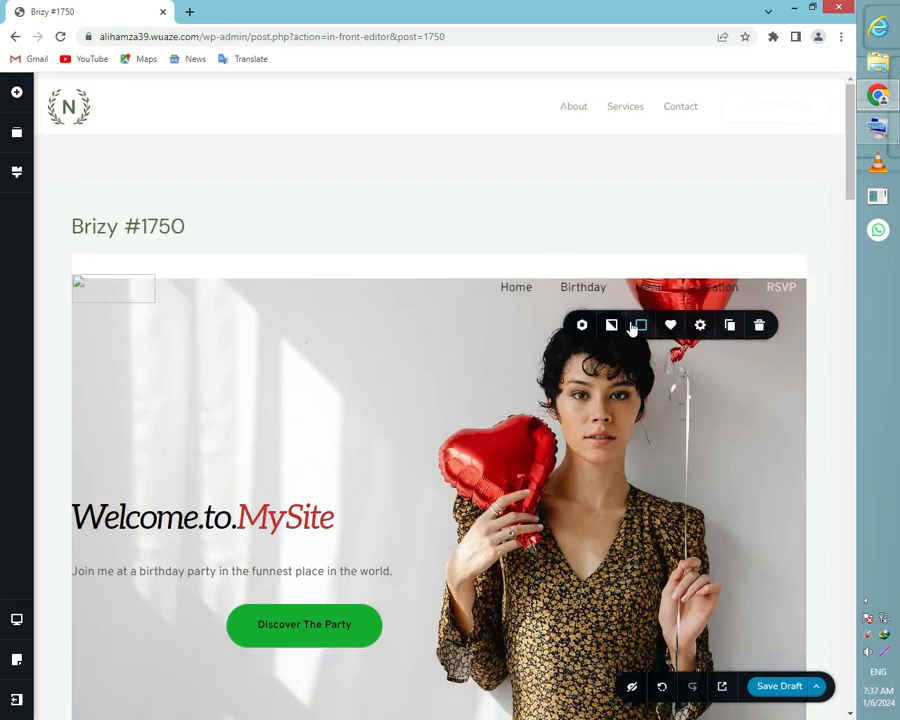
left_click(612, 326)
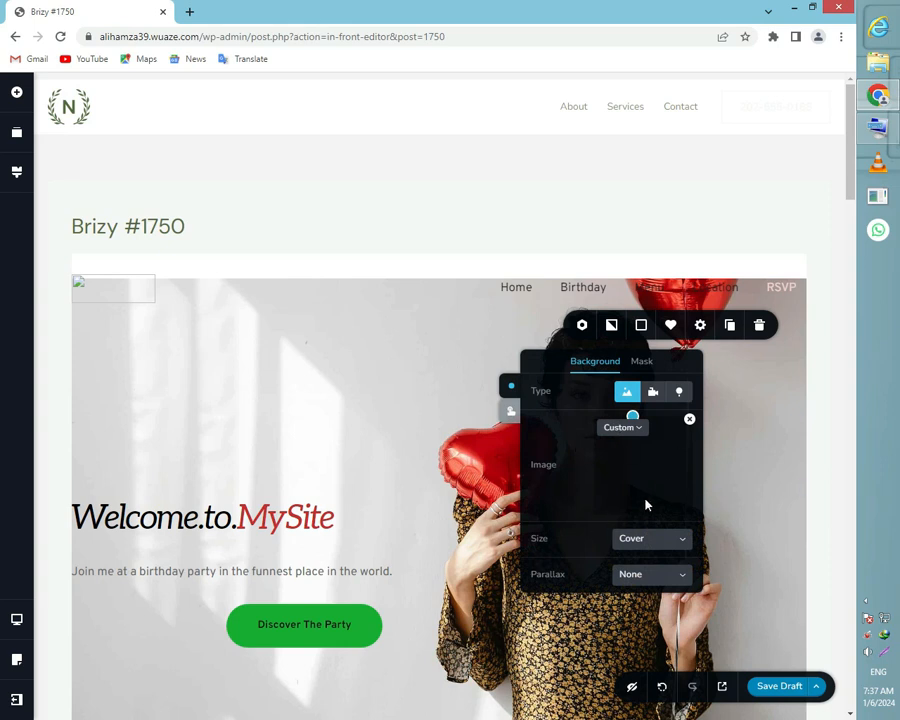
left_click(656, 457)
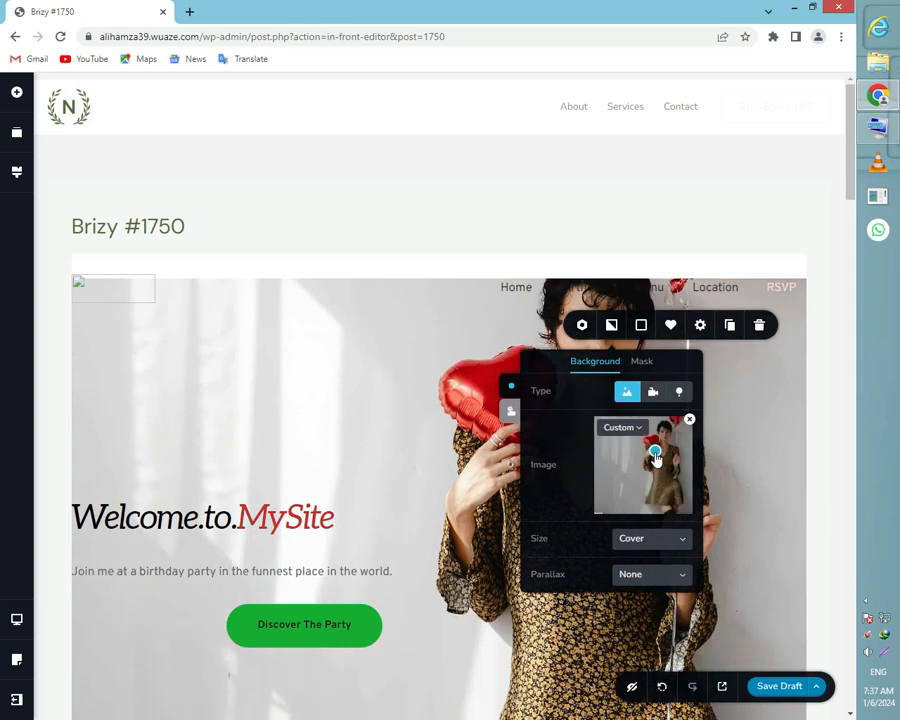
left_click_drag(660, 447, 685, 426)
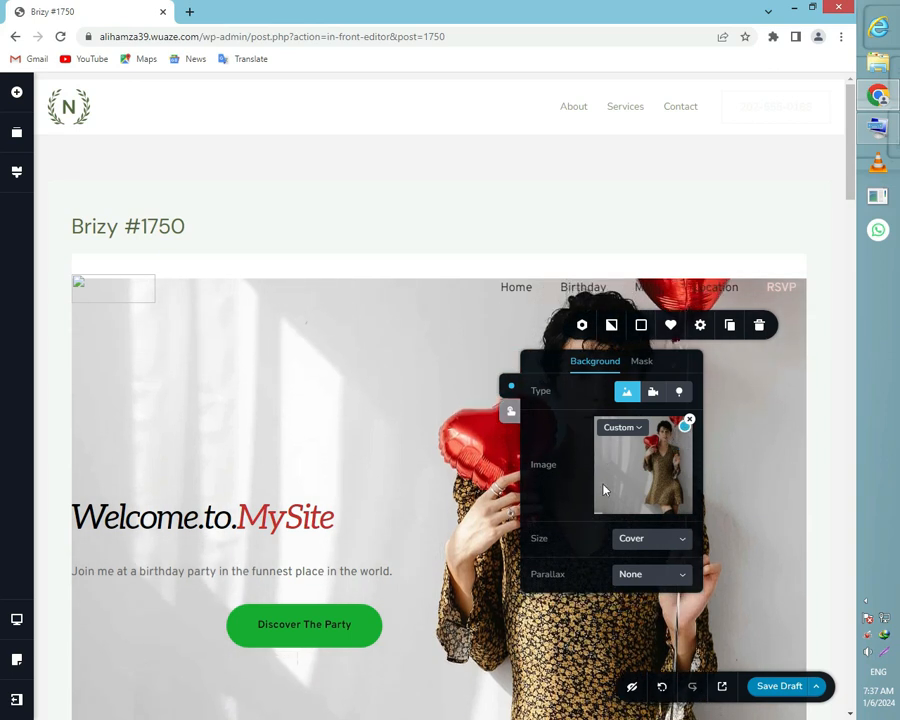
left_click(636, 430)
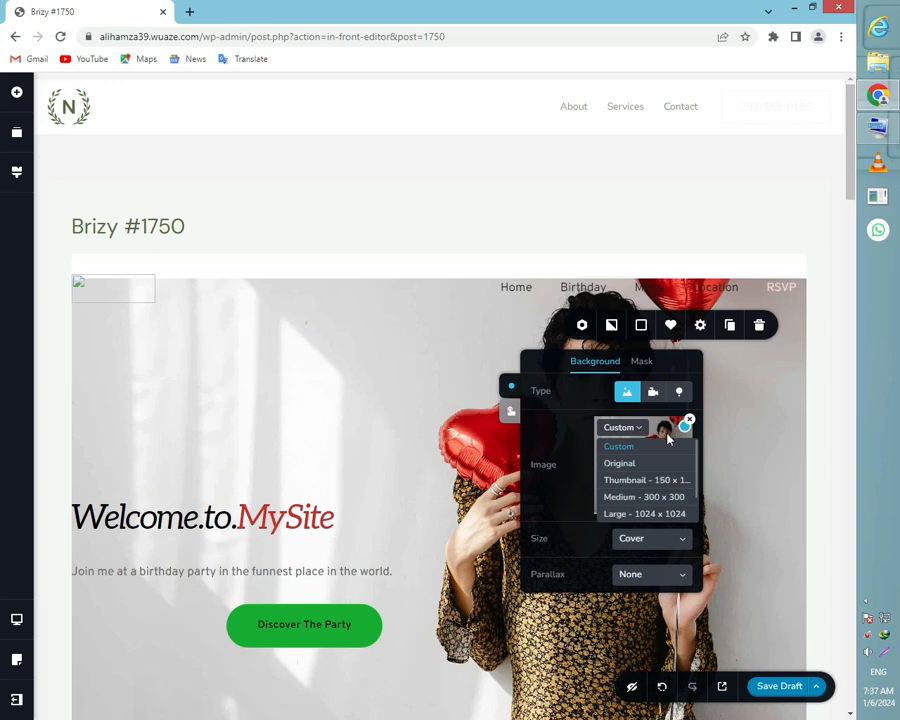
left_click(664, 430)
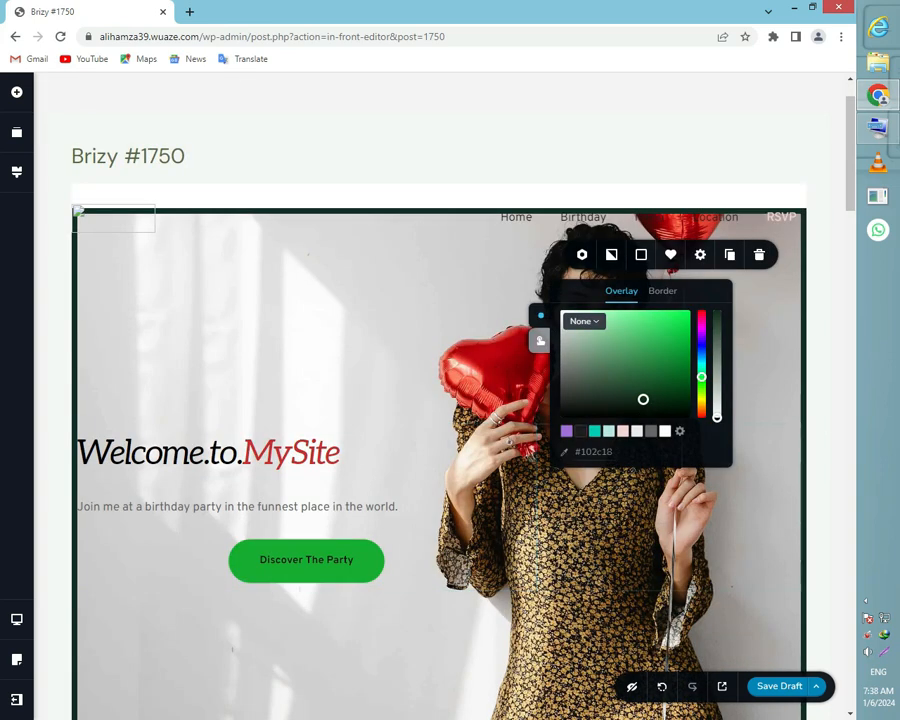
Close the overlay color settings and switch the "Mauris id sodales nulla" paragraph in the birthday section to Custom typography
left_click(756, 360)
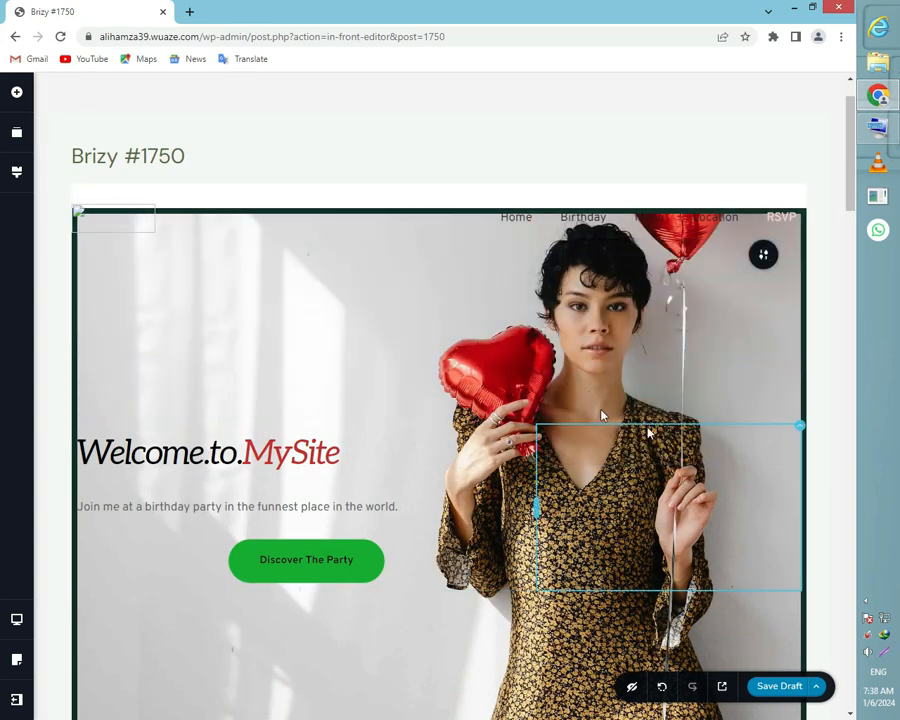
scroll(462, 503, "down", 4)
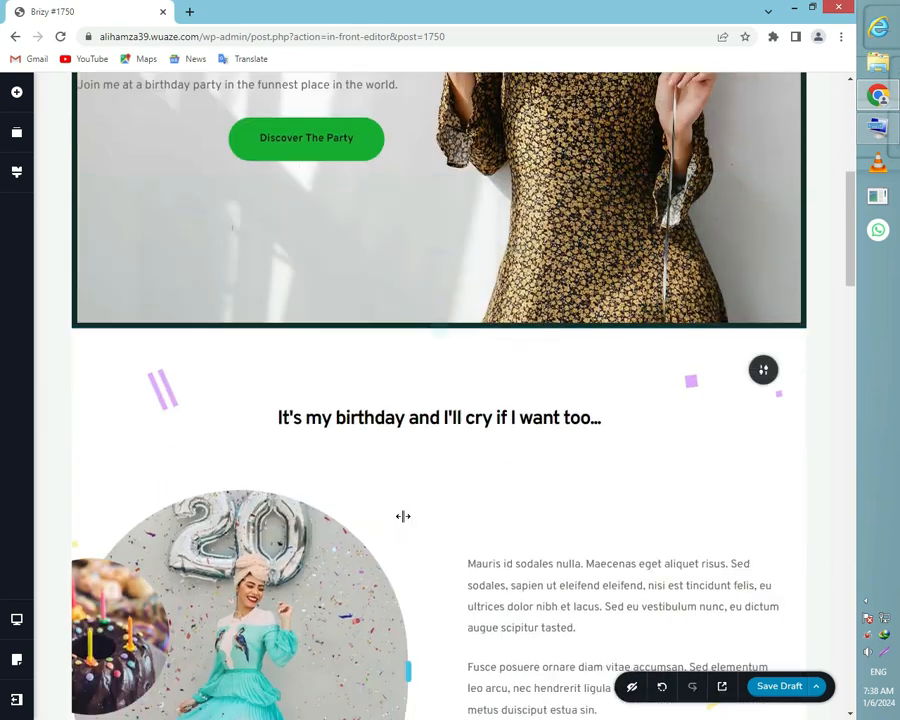
scroll(325, 462, "down", 2)
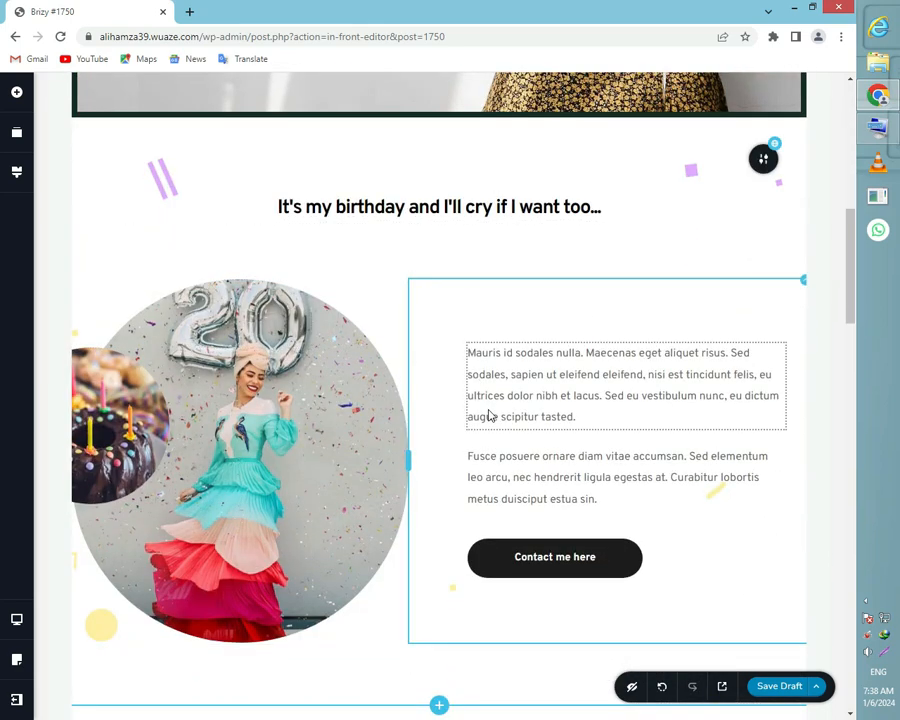
left_click(660, 358)
triple_click(581, 403)
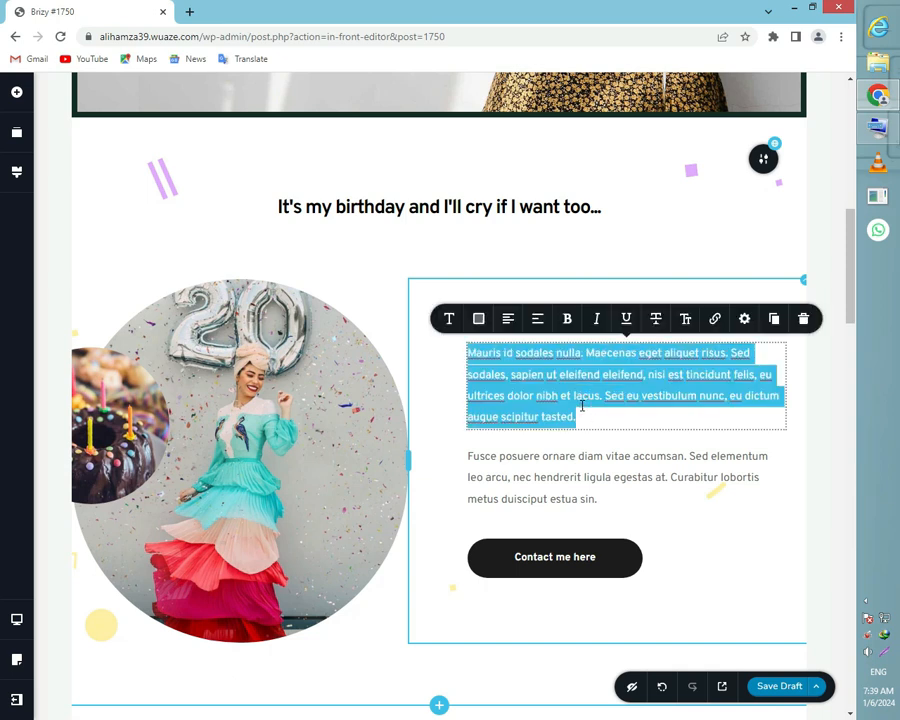
left_click(447, 320)
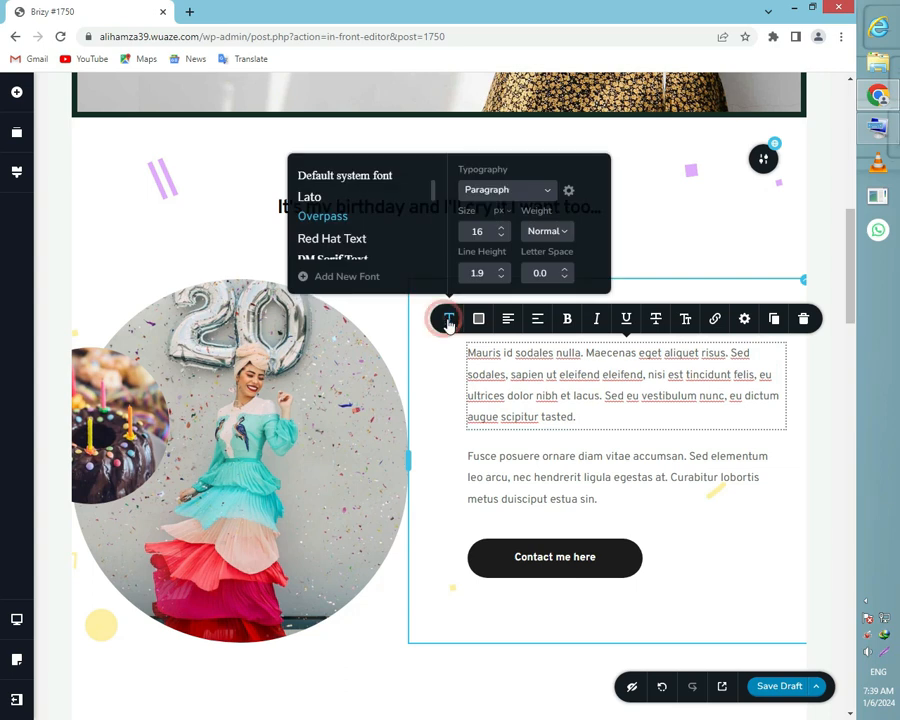
left_click(505, 190)
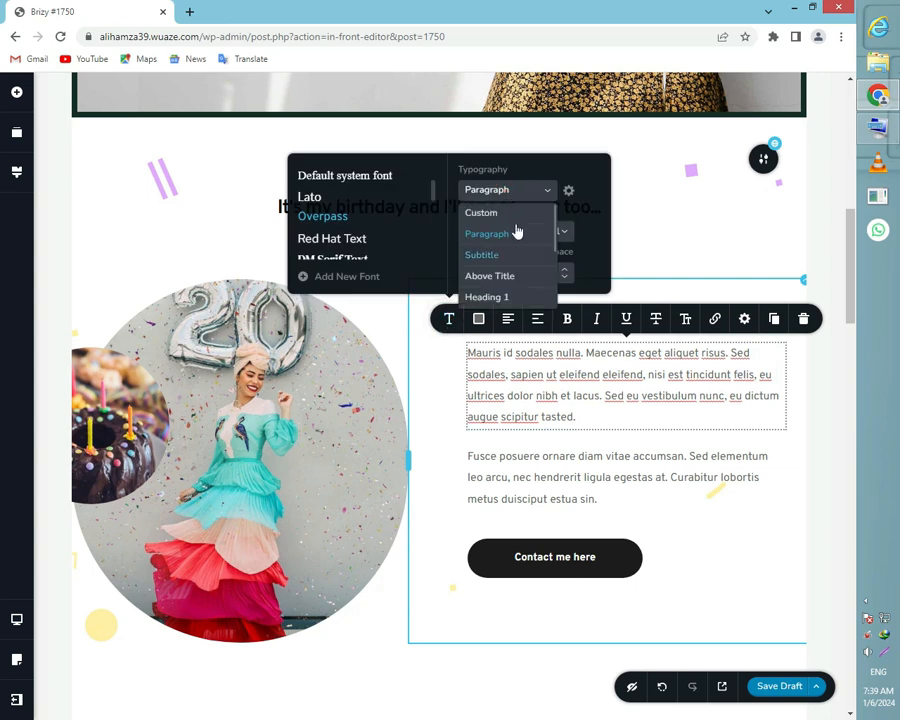
left_click(508, 216)
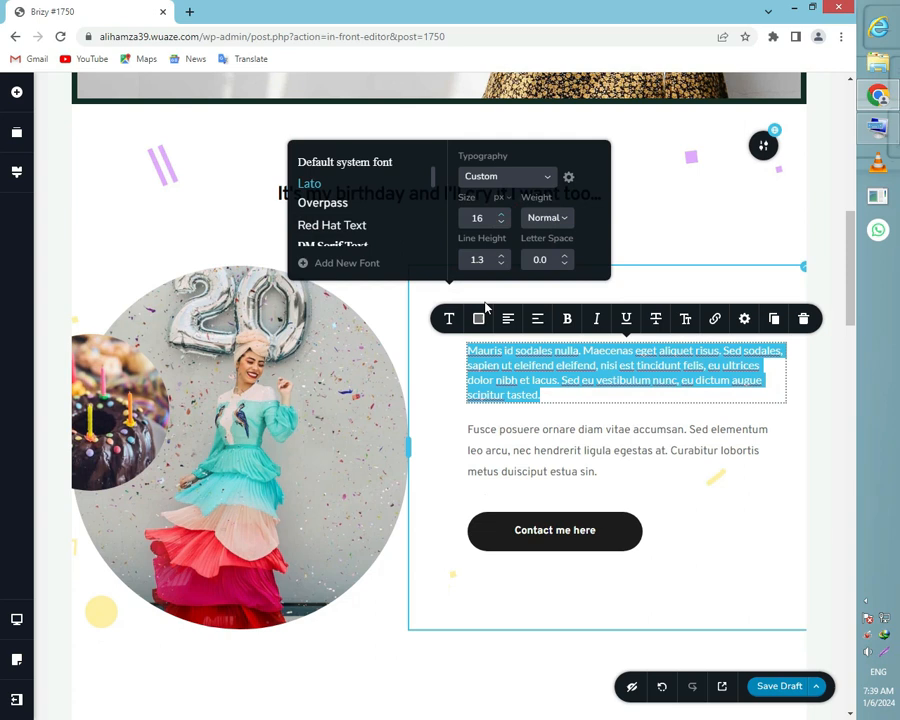
Switch the "Fusce posuere ornare" paragraph above the "Contact me here" button to Custom typography
double_click(518, 436)
triple_click(518, 438)
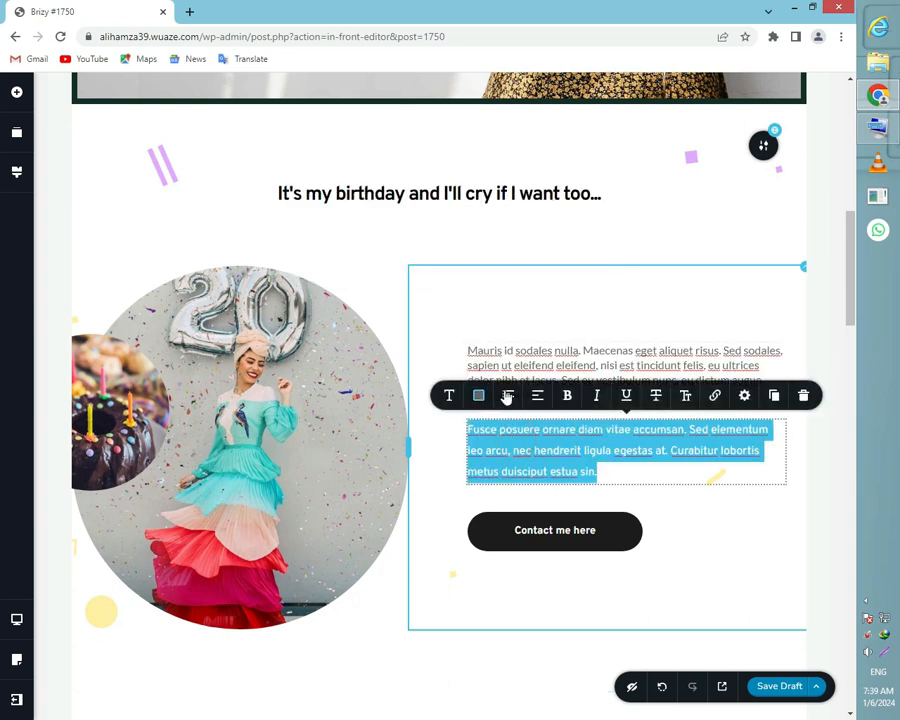
left_click(450, 396)
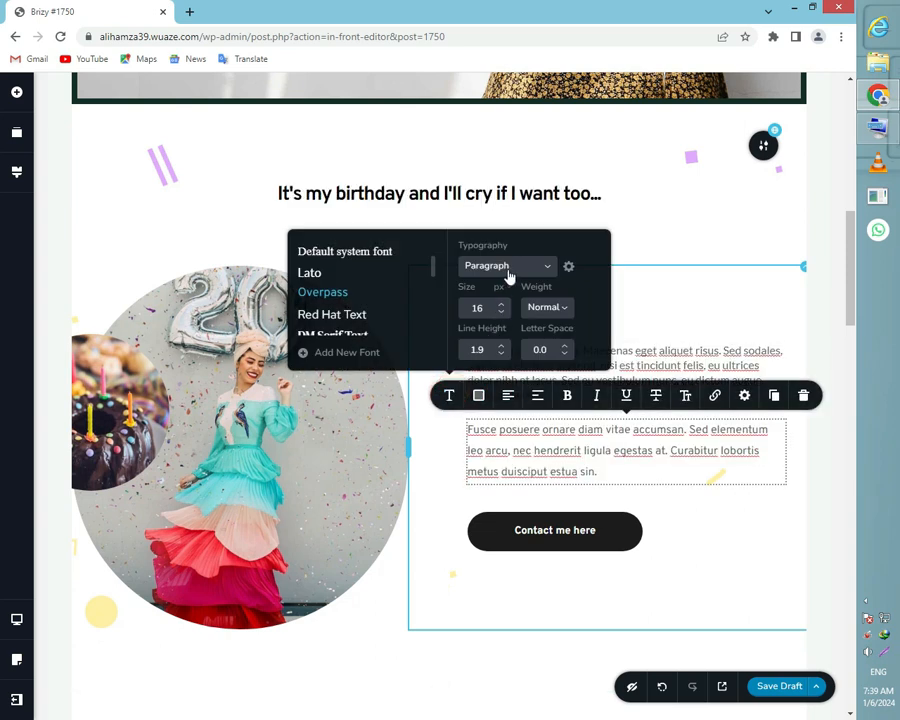
left_click(507, 268)
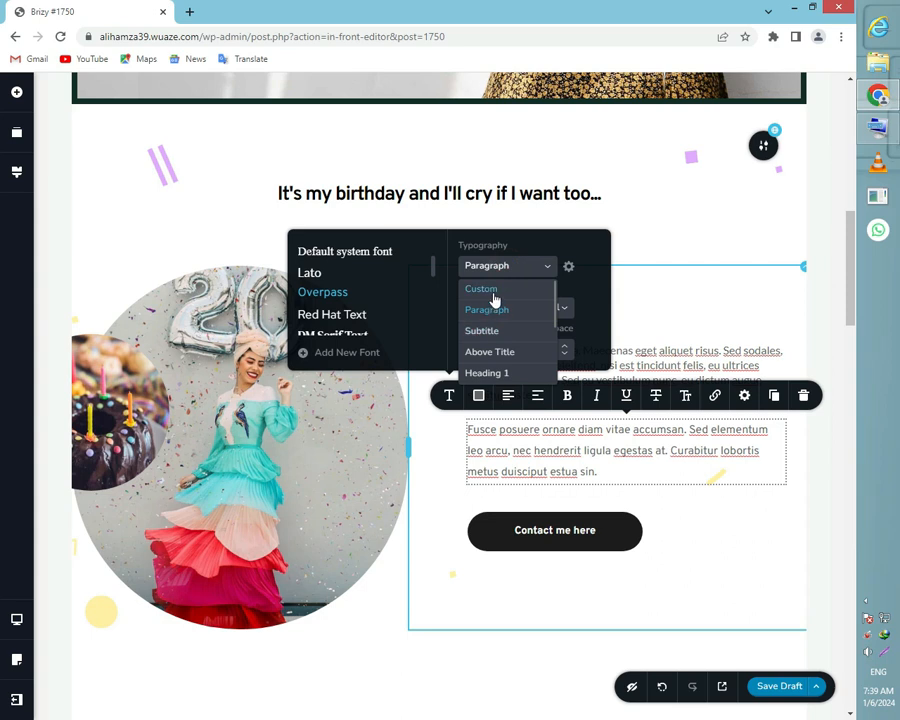
left_click(493, 300)
left_click(690, 488)
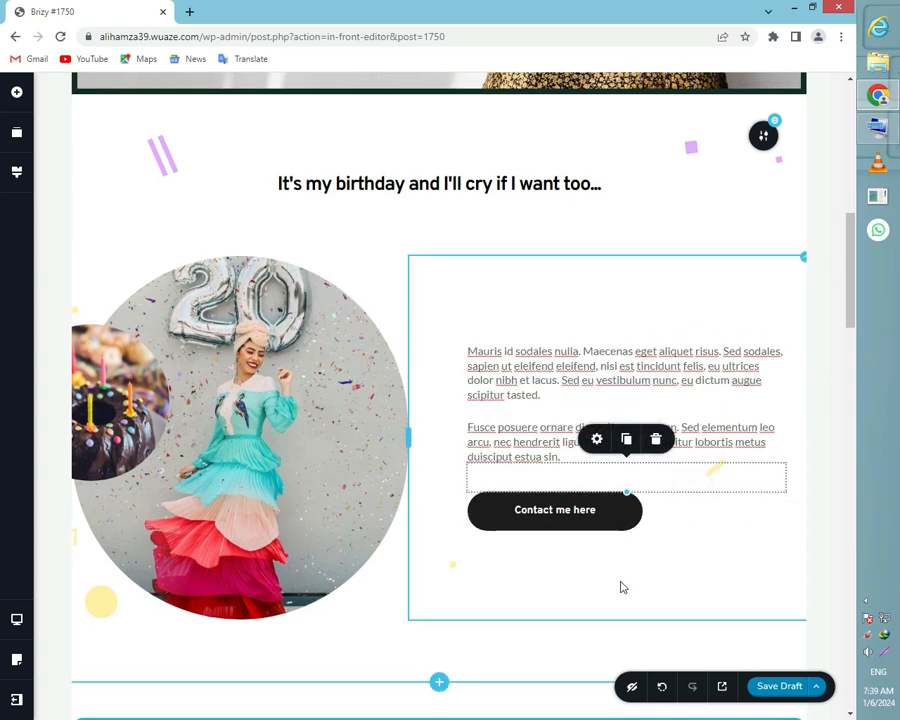
Center the text of both paragraphs beside the round birthday photo
triple_click(535, 363)
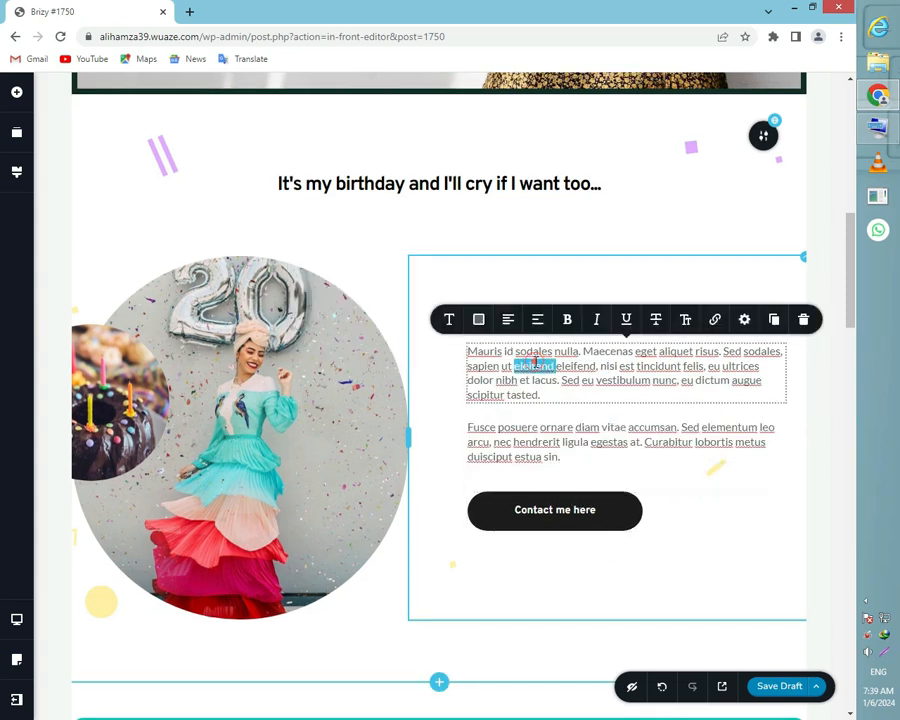
left_click(509, 320)
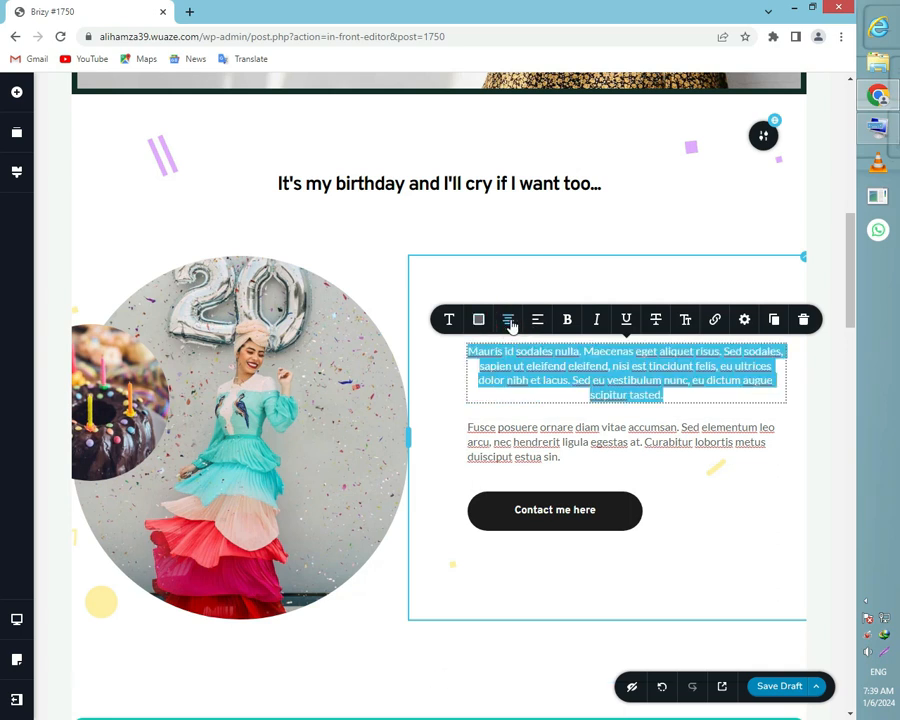
triple_click(512, 430)
left_click(513, 398)
left_click(537, 564)
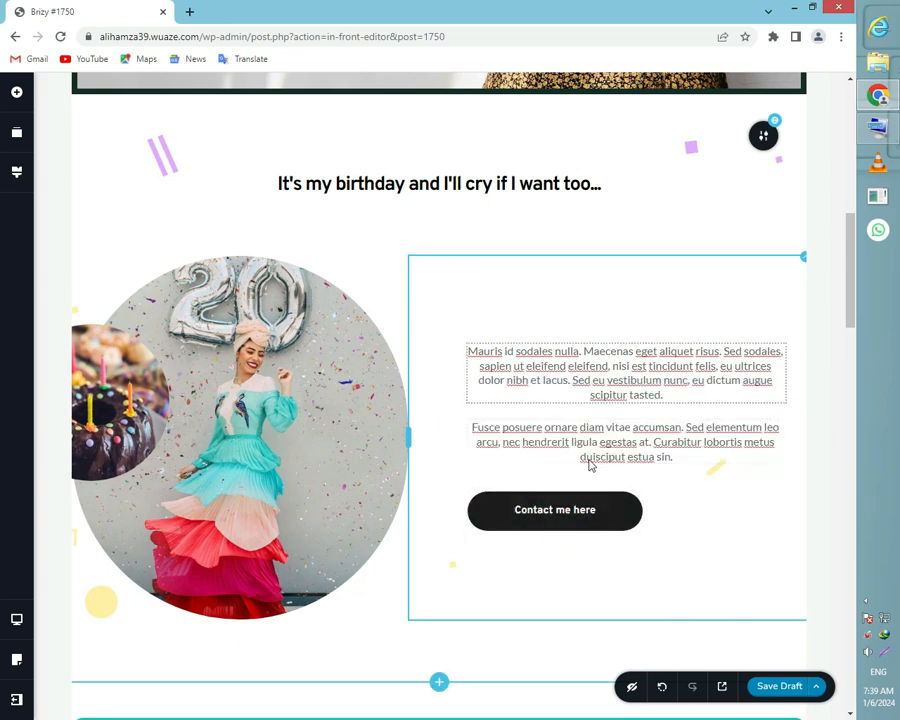
View the typography settings and the list of text styles for the "Contact me here" button
left_click(555, 530)
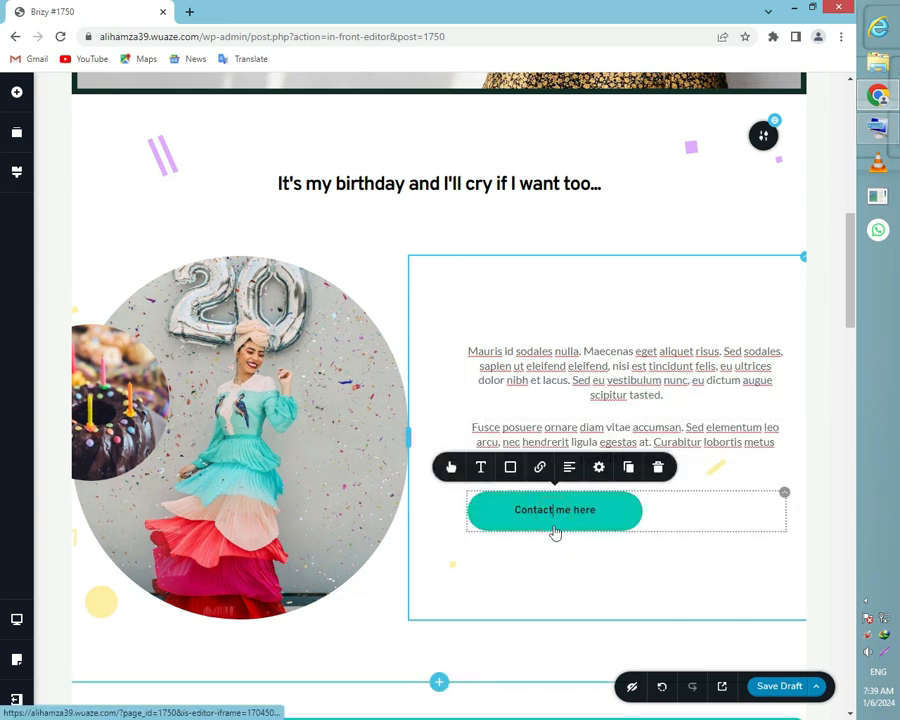
left_click(481, 468)
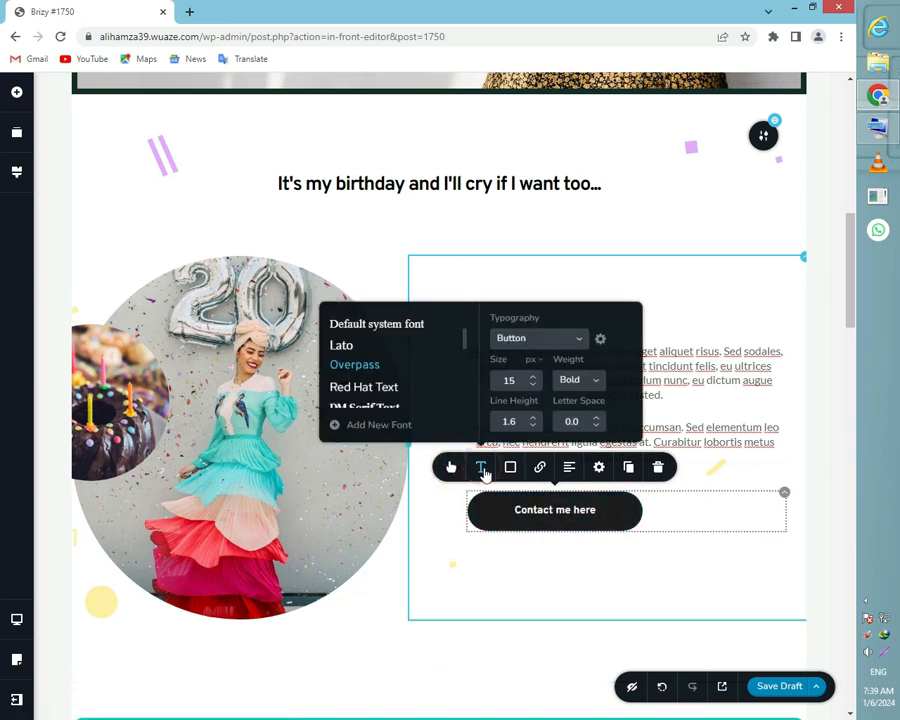
left_click(549, 340)
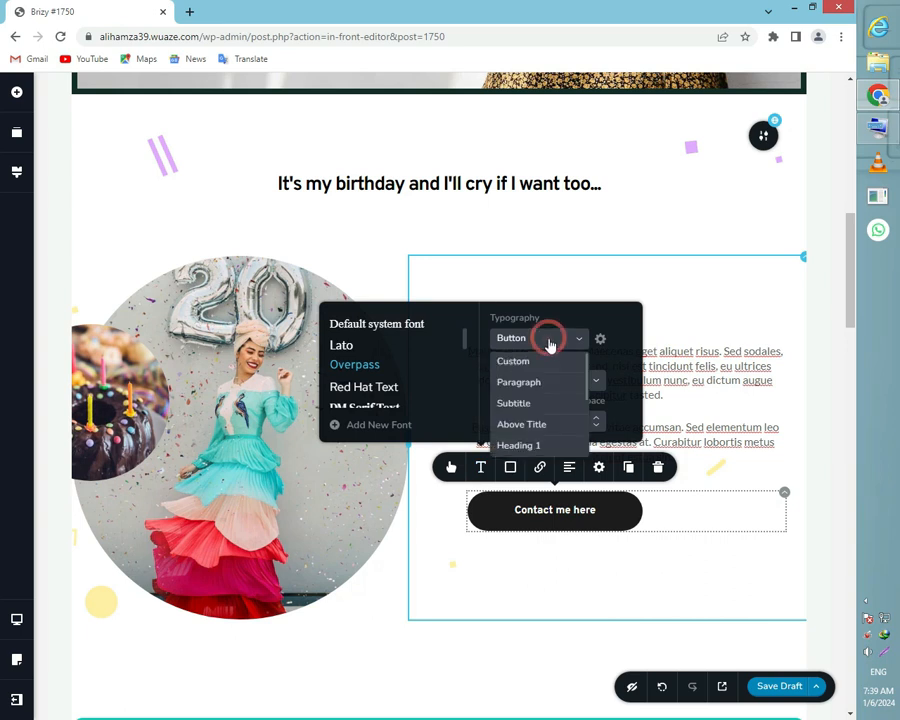
left_click(515, 550)
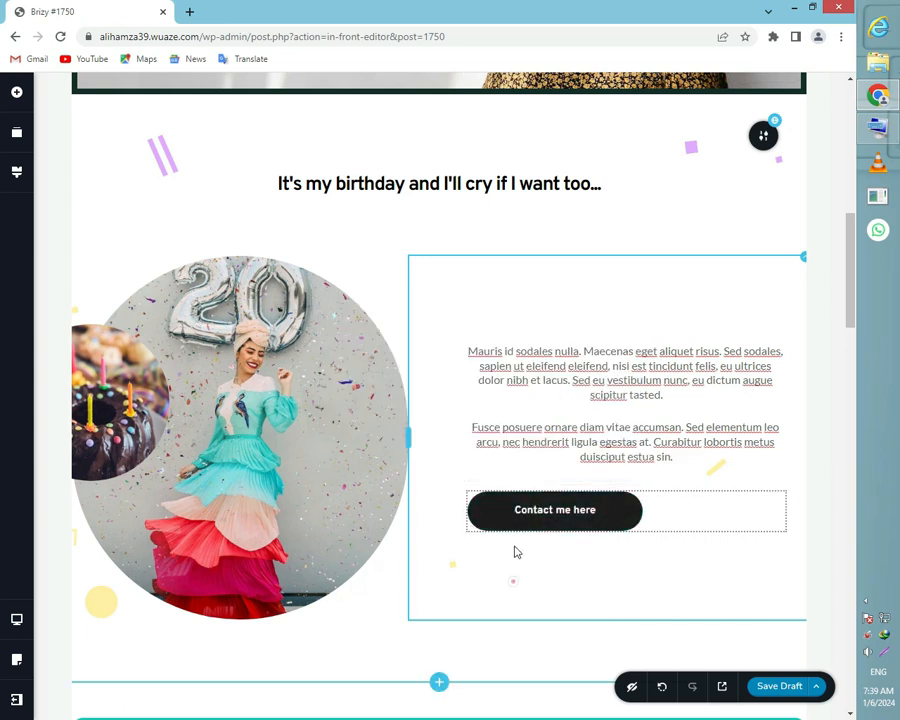
Set the background of the "Contact me here" button to a solid dark purple
left_click(522, 512)
left_click(517, 469)
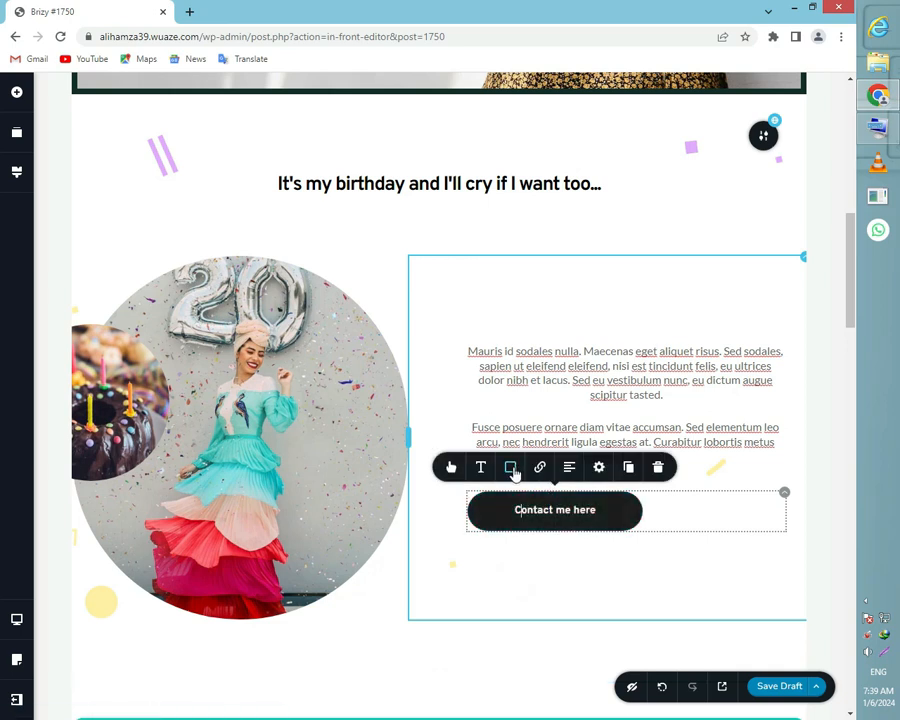
left_click(539, 355)
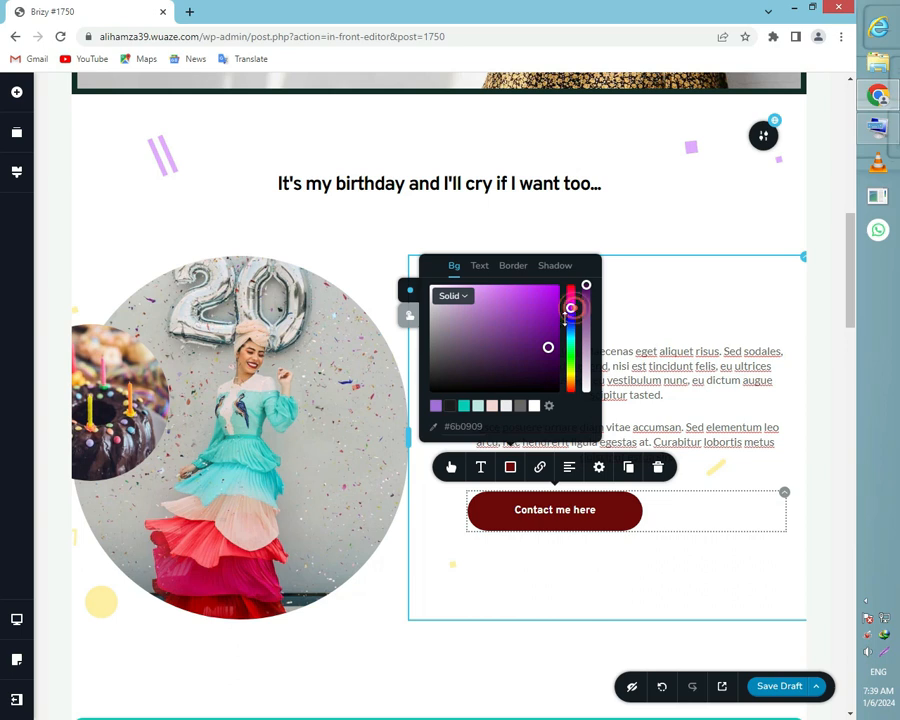
left_click(524, 572)
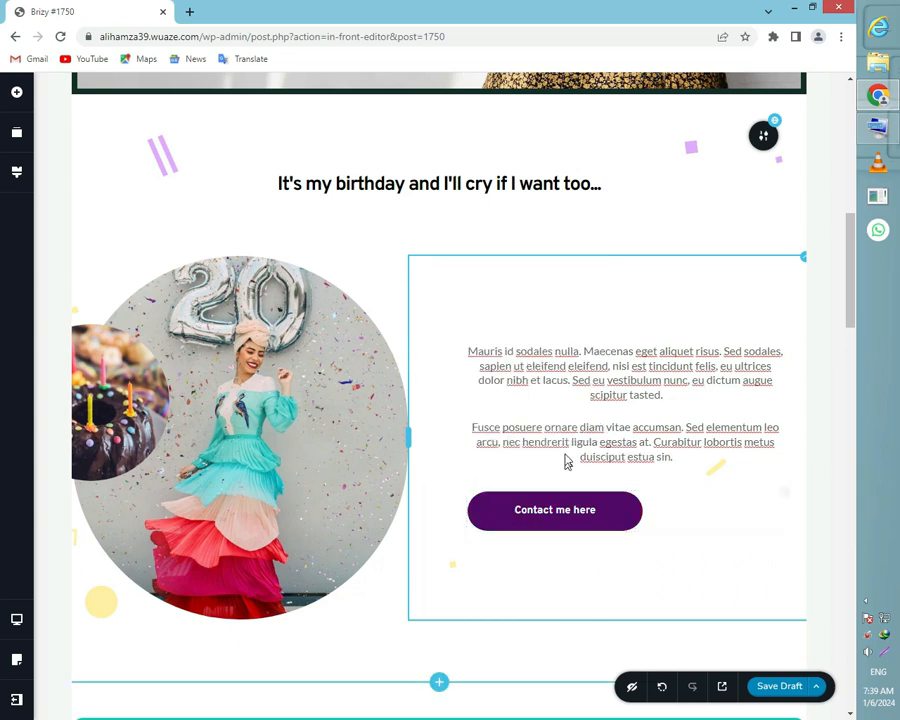
Increase the height of the spacer in the round birthday photo's column so the photo area grows taller
left_click(212, 302)
left_click(210, 348)
mouse_move(221, 392)
left_mouse_down()
mouse_move(235, 390)
mouse_move(226, 392)
left_mouse_up()
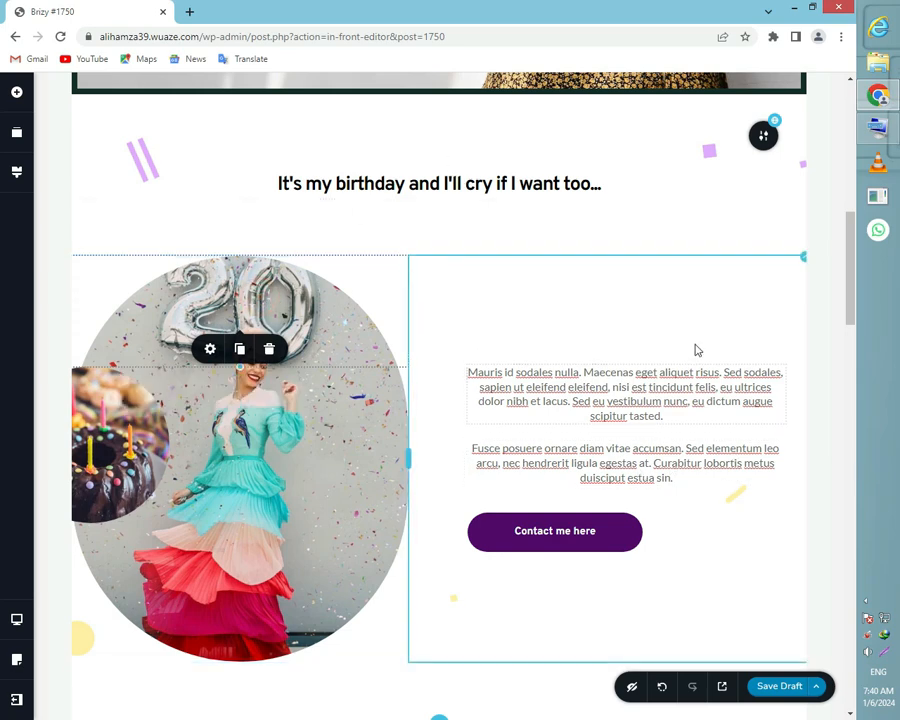
Look through the remaining page sections, from the countdown and photo gallery down to the footer and the area for new blocks
scroll(490, 452, "down", 8)
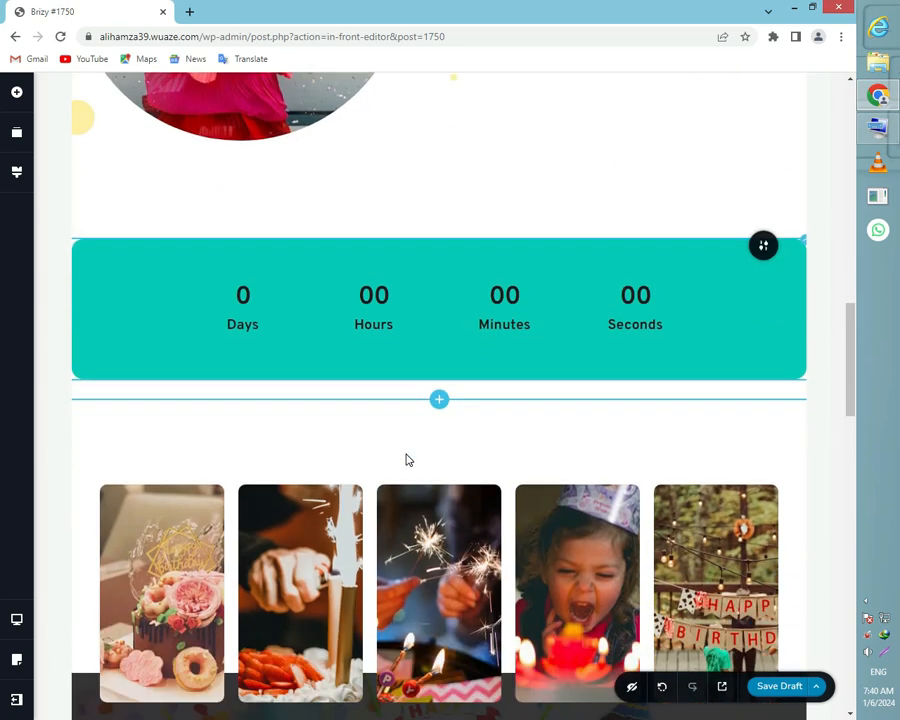
scroll(406, 460, "down", 2)
scroll(281, 455, "down", 4)
scroll(292, 463, "up", 1)
scroll(292, 462, "down", 10)
scroll(330, 466, "up", 3)
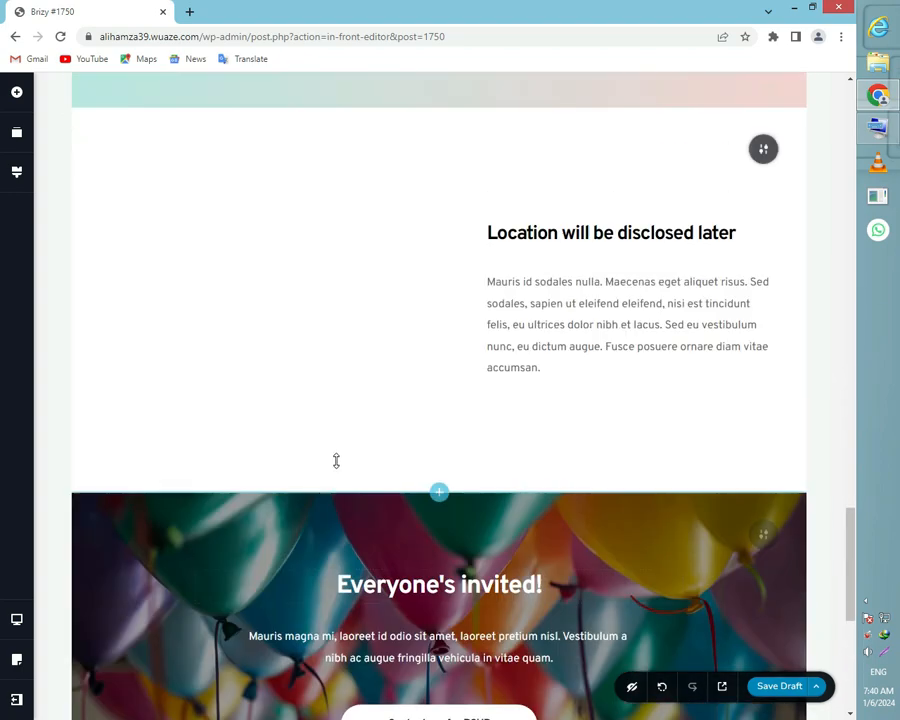
scroll(336, 460, "up", 2)
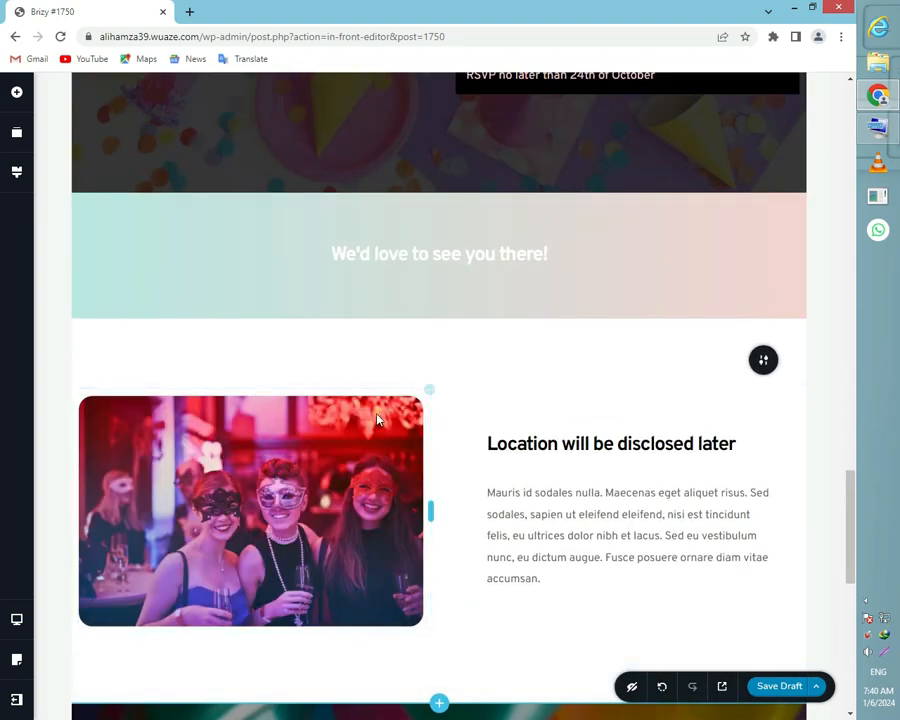
scroll(380, 418, "up", 8)
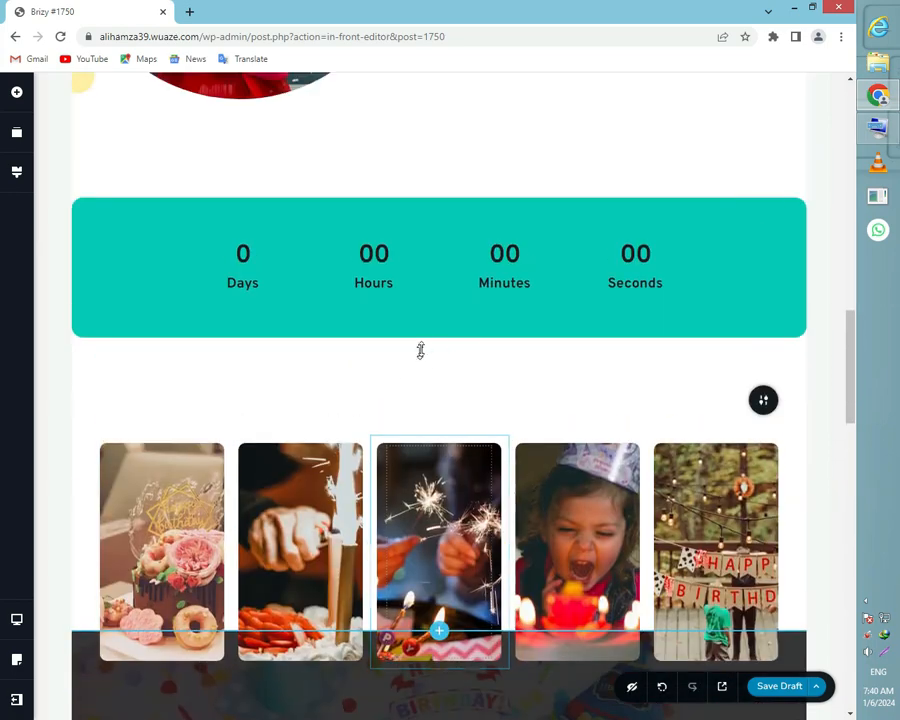
scroll(420, 350, "down", 15)
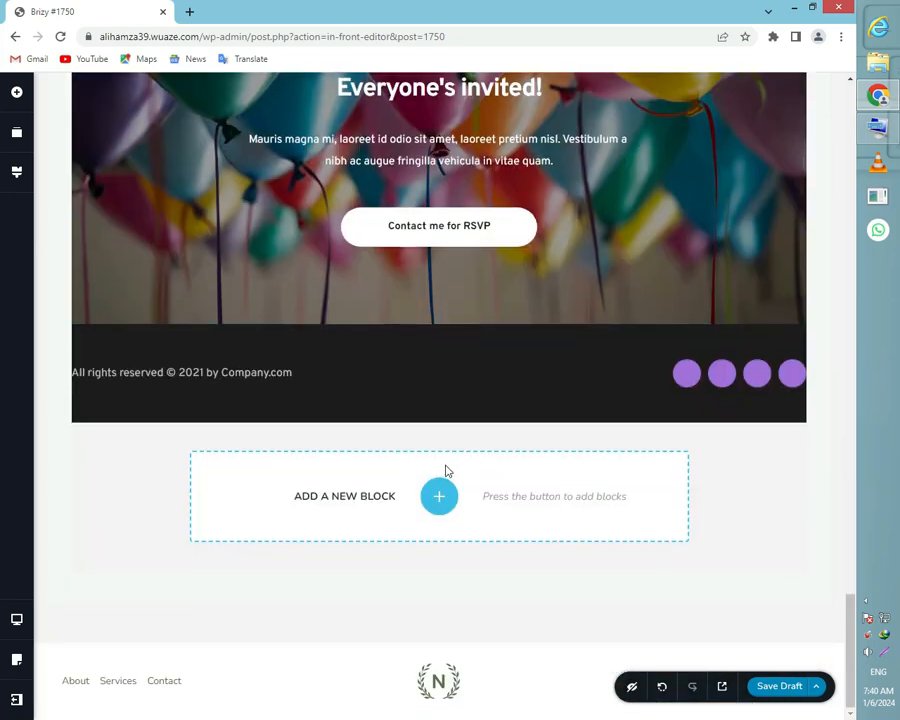
Insert the "Travel Gear & Fashion" and "3 Smart Reasons Why You Should Consider Paying For Your Traffic" blocks above the "Everyone's invited!" section
scroll(411, 440, "up", 6)
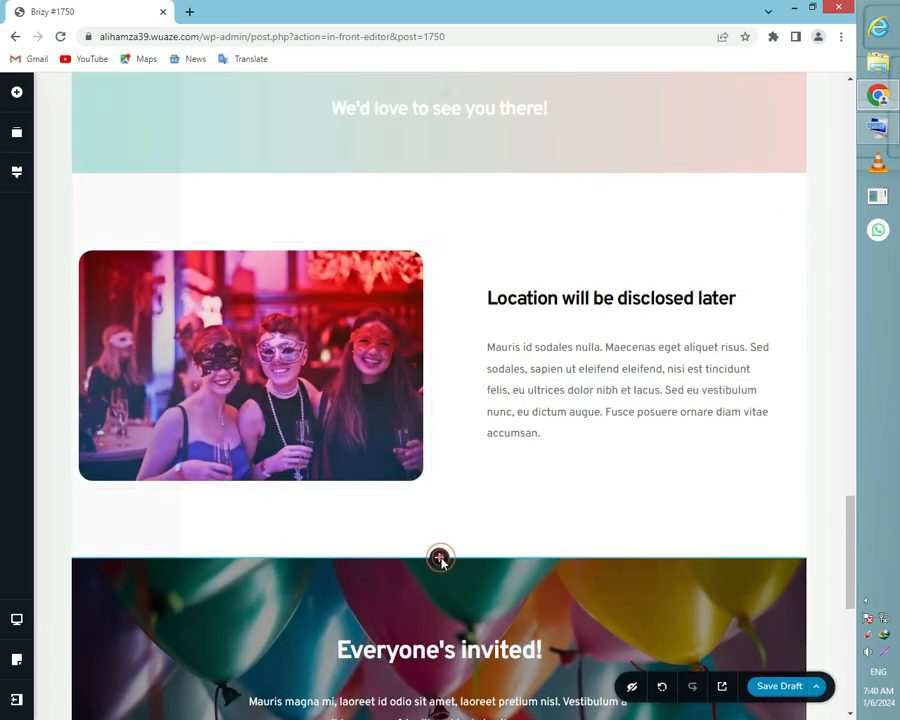
left_click(440, 560)
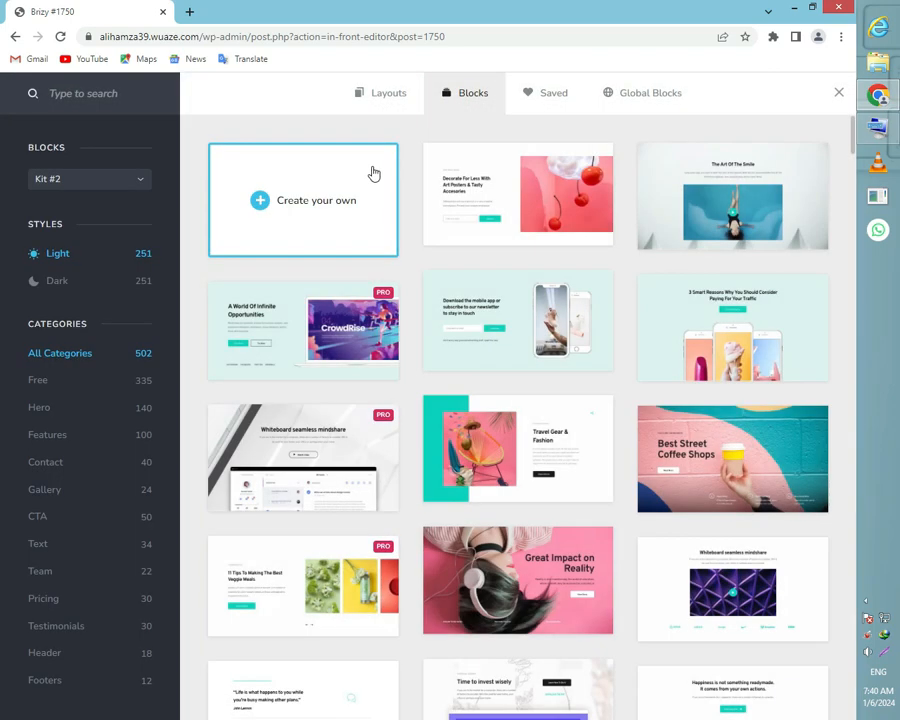
scroll(480, 190, "down", 1)
left_click(510, 384)
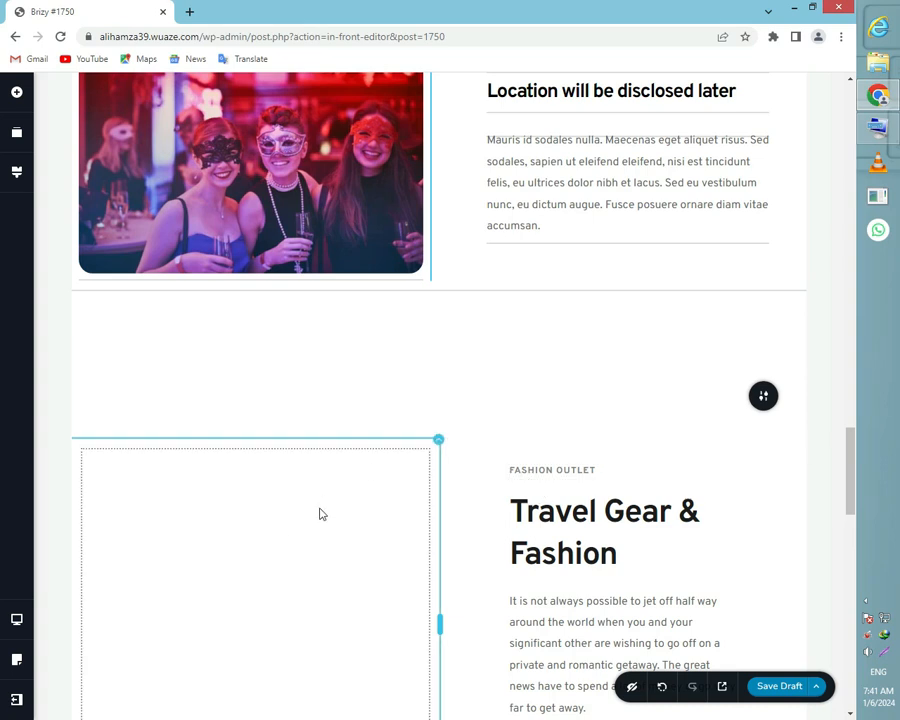
Look over the inserted "Travel Gear & Fashion" block and center its "Read Article" button
scroll(320, 514, "down", 4)
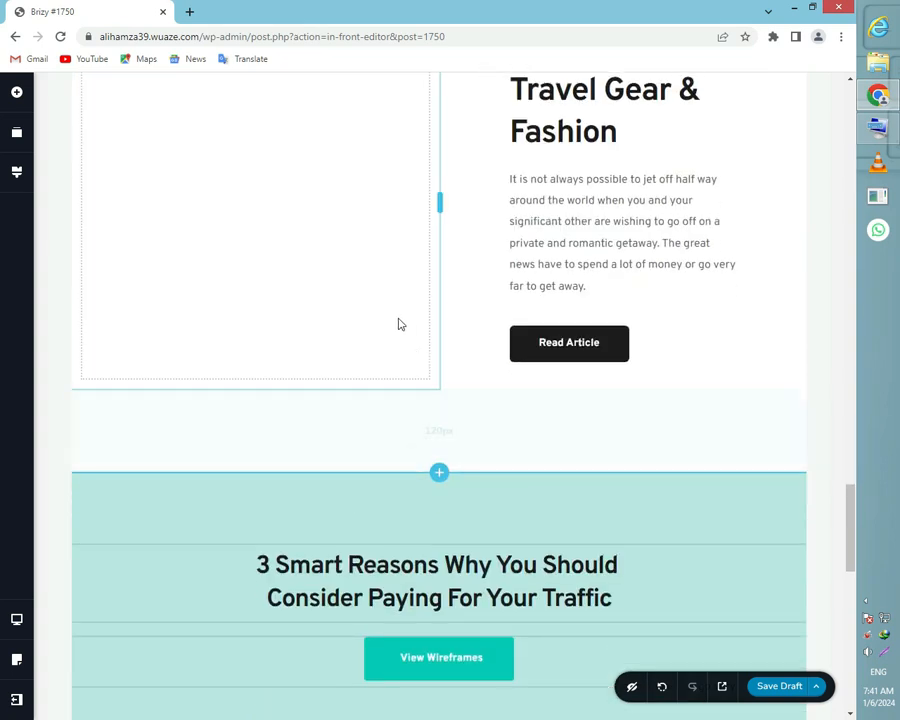
left_click(397, 315)
scroll(494, 259, "up", 2)
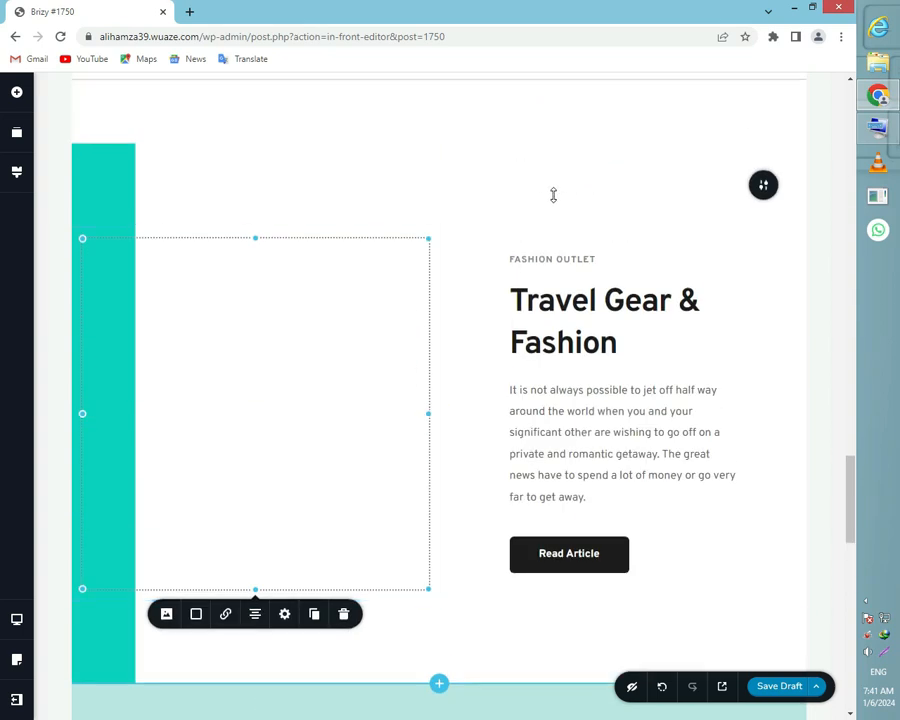
scroll(552, 251, "up", 2)
scroll(515, 316, "down", 3)
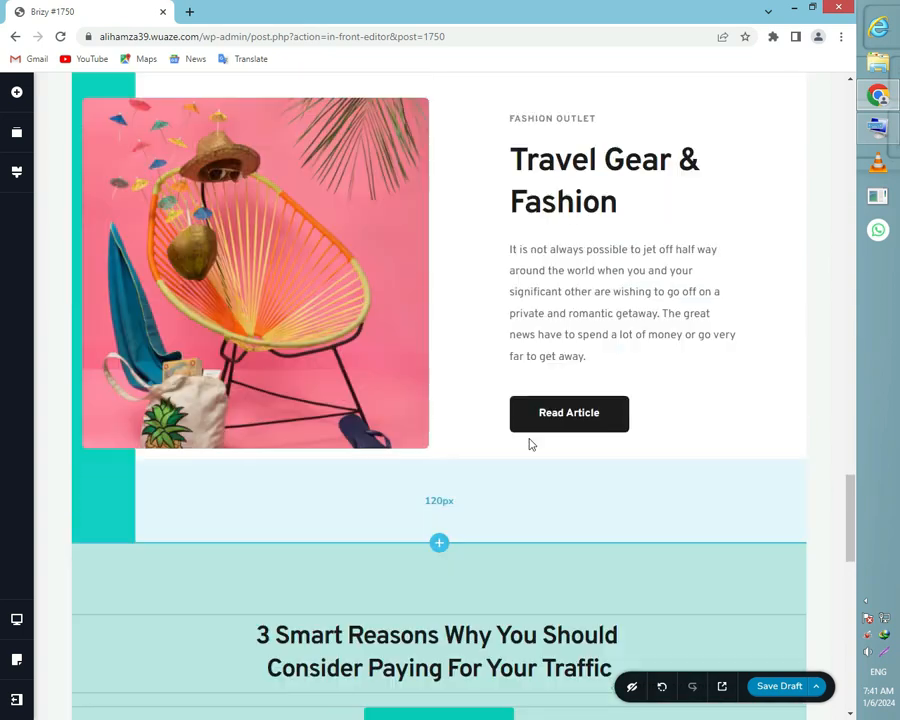
left_click(584, 407)
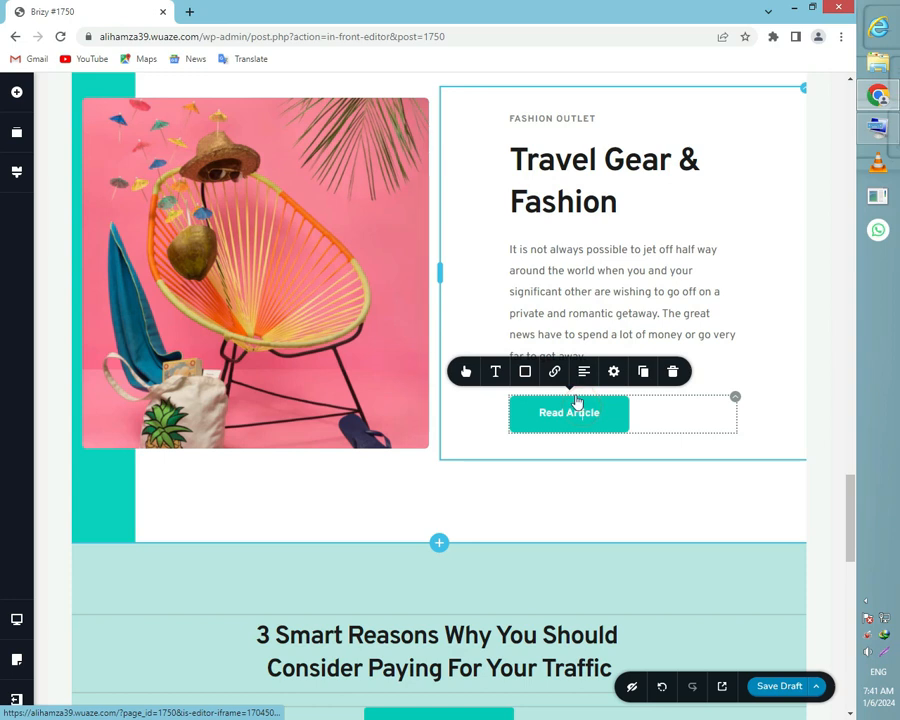
left_click(587, 371)
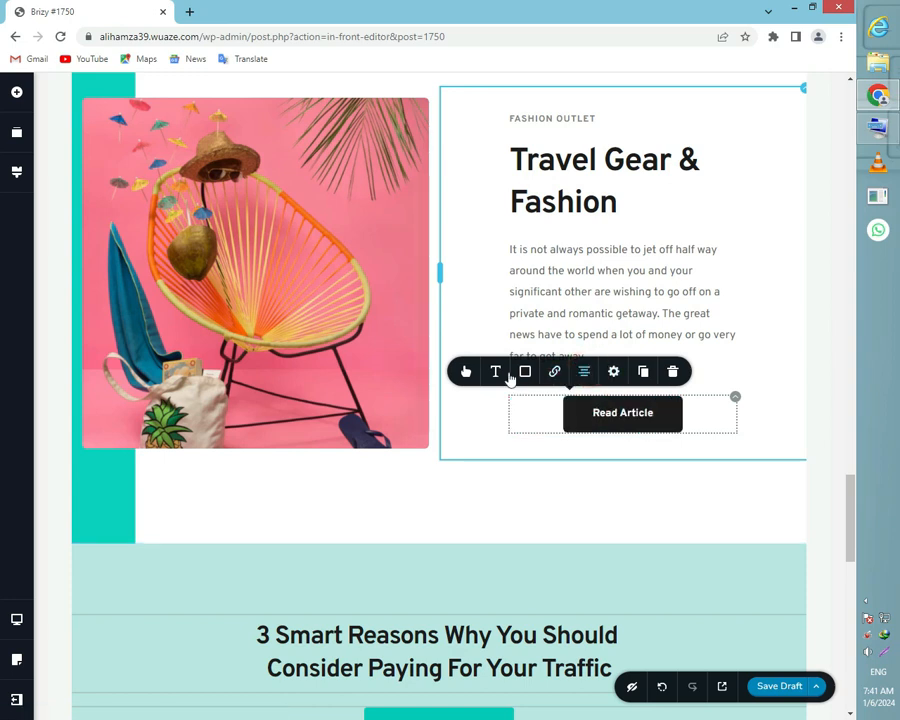
Change the background color of the "Read Article" button in the "Travel Gear & Fashion" block to dark olive yellow
left_click(521, 372)
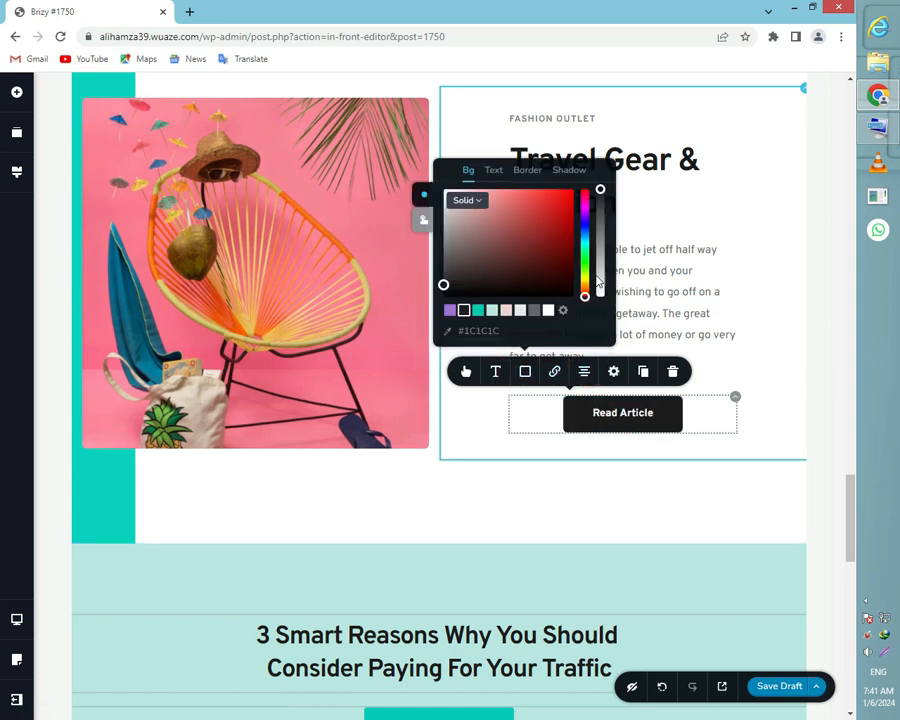
left_click(585, 281)
left_click(556, 237)
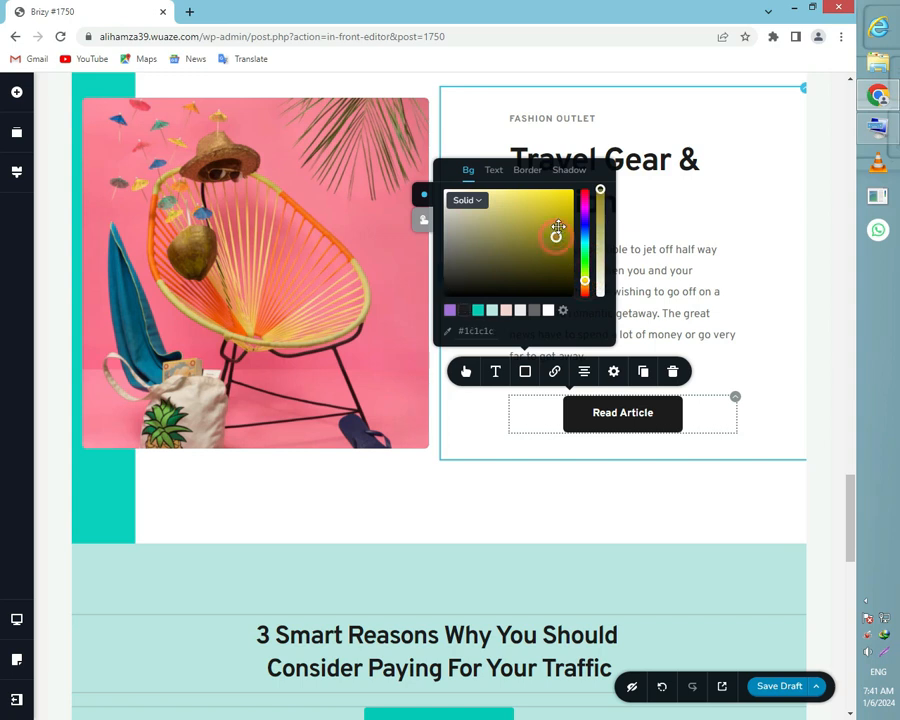
Make the whole "Travel Gear & Fashion" description paragraph italic and change its text color to blue
left_click(660, 270)
double_click(622, 292)
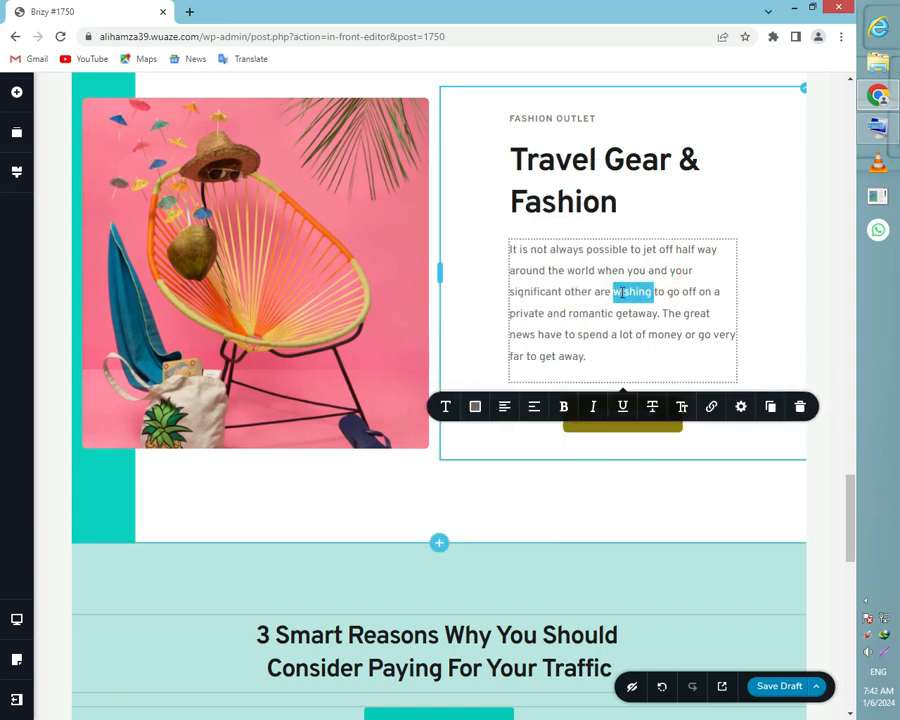
triple_click(620, 292)
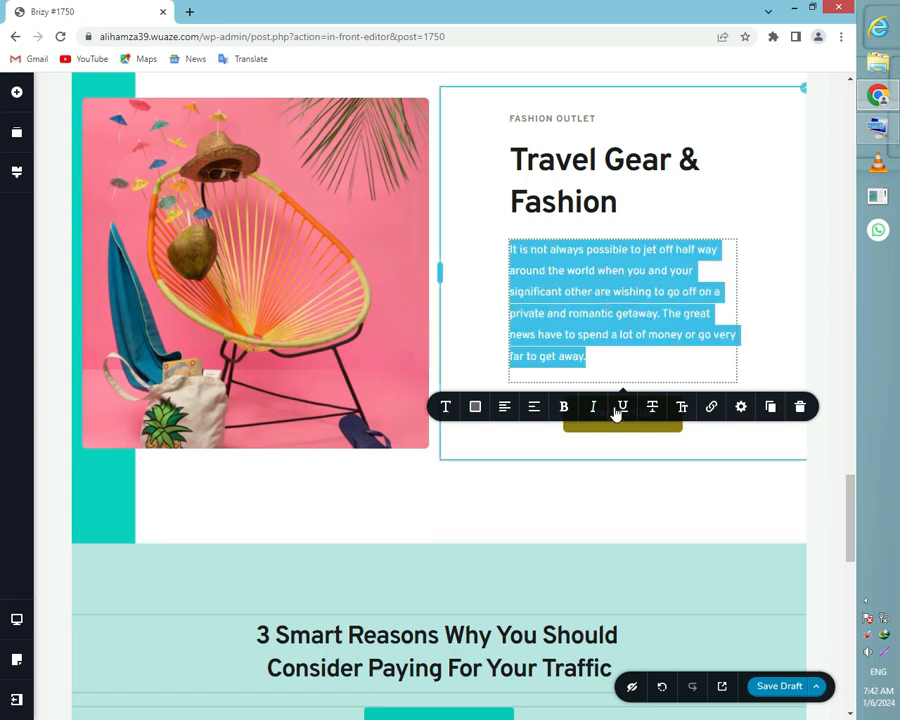
left_click(597, 408)
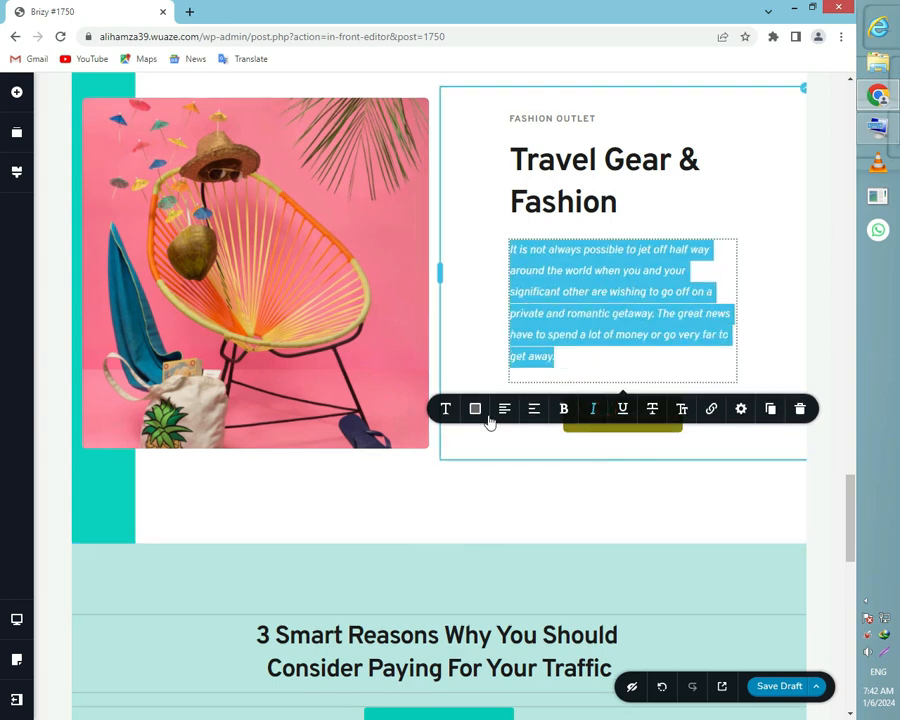
left_click(476, 410)
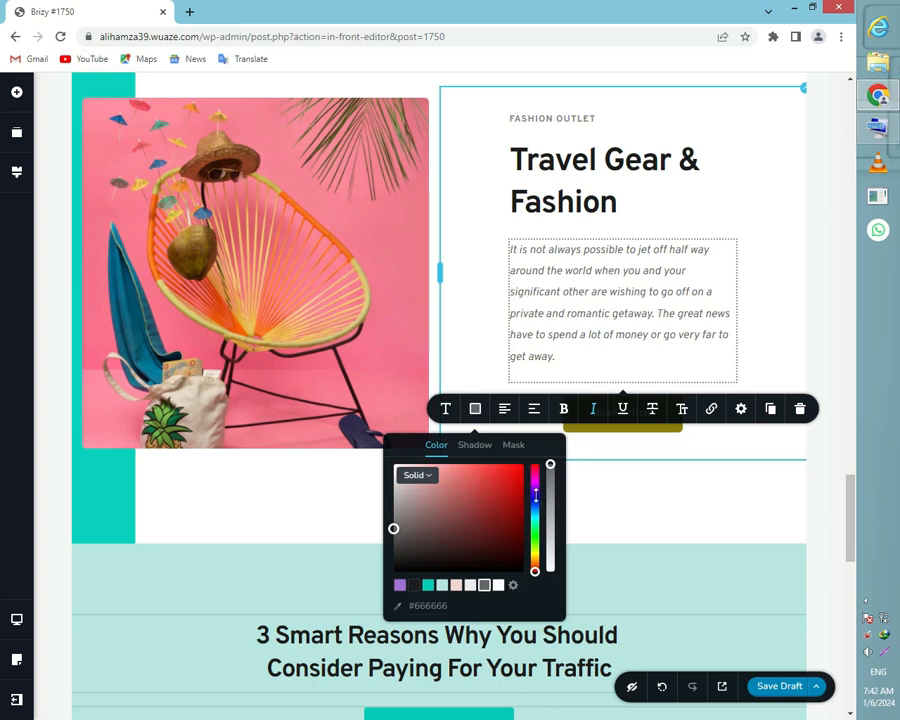
left_click(535, 510)
left_click(504, 495)
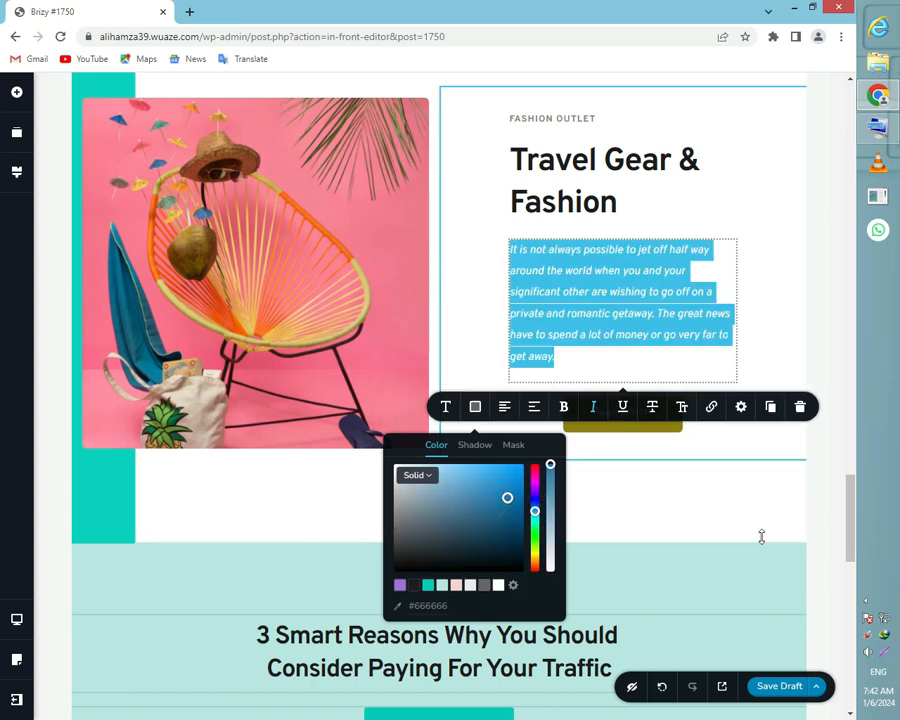
left_click(767, 510)
Insert the ready-made "Great Impact on Reality" block at the end of the page, below the footer
scroll(620, 453, "down", 6)
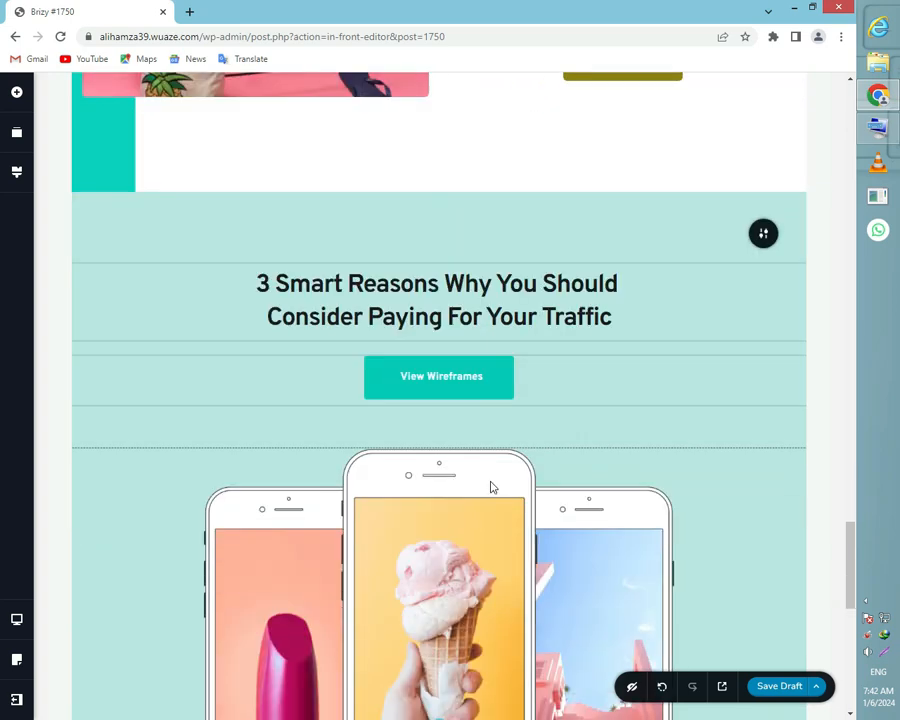
scroll(487, 483, "down", 5)
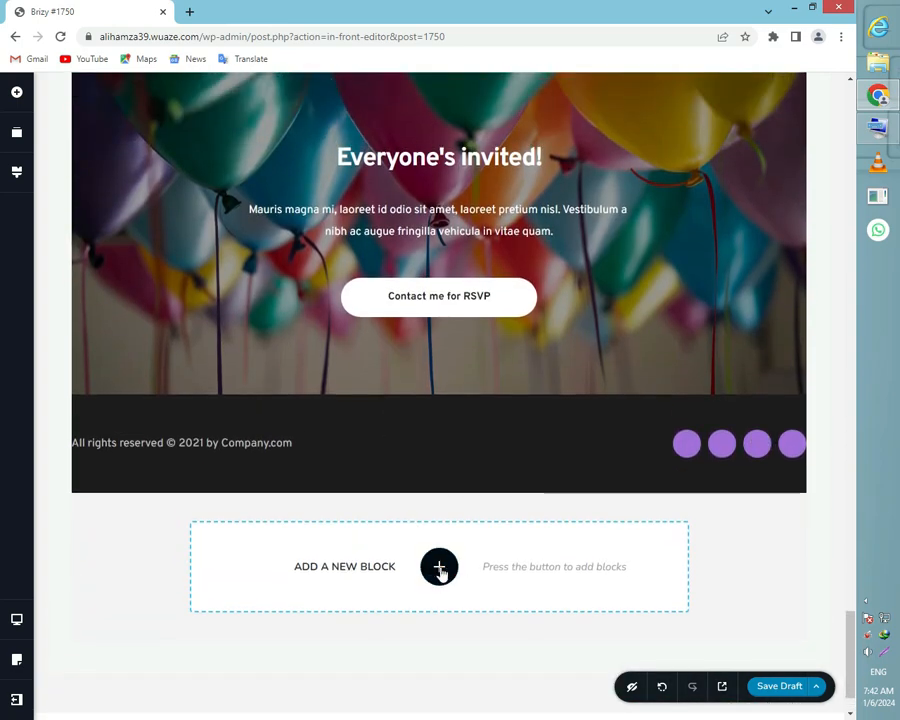
left_click(440, 566)
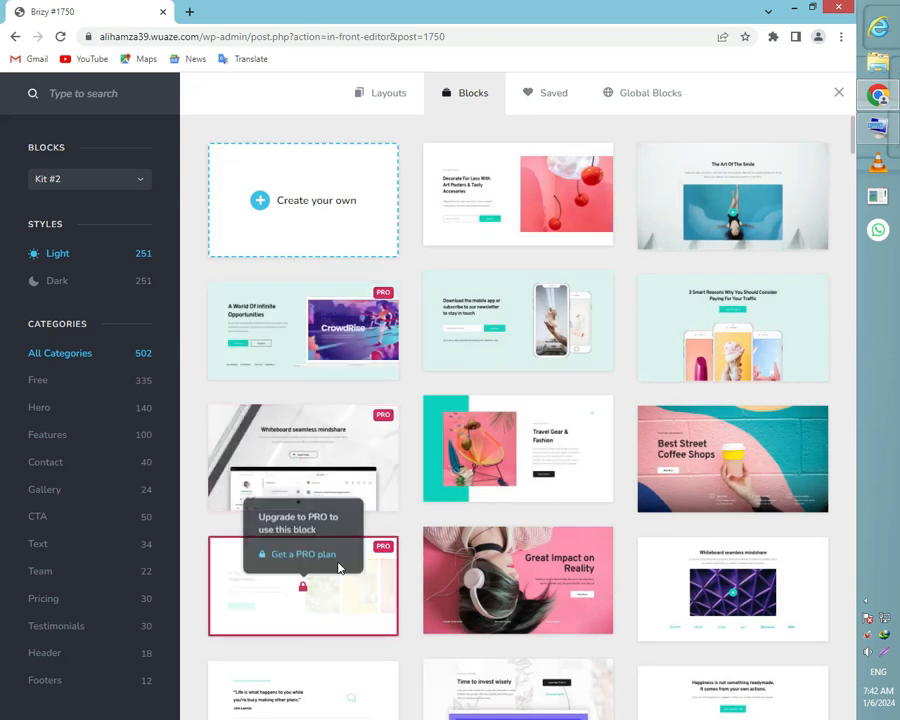
scroll(340, 566, "down", 1)
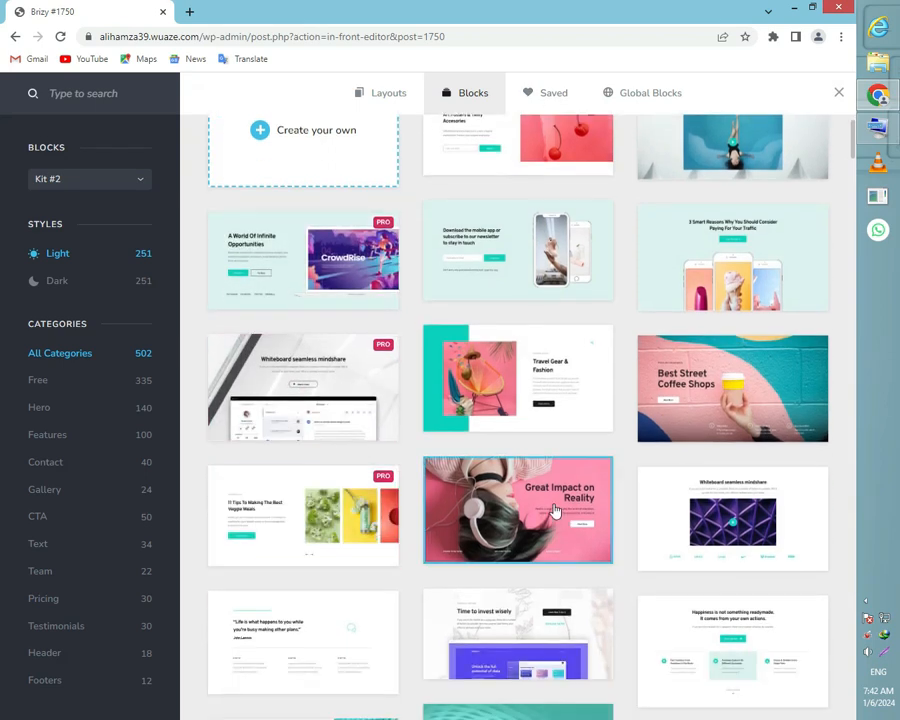
left_click(460, 528)
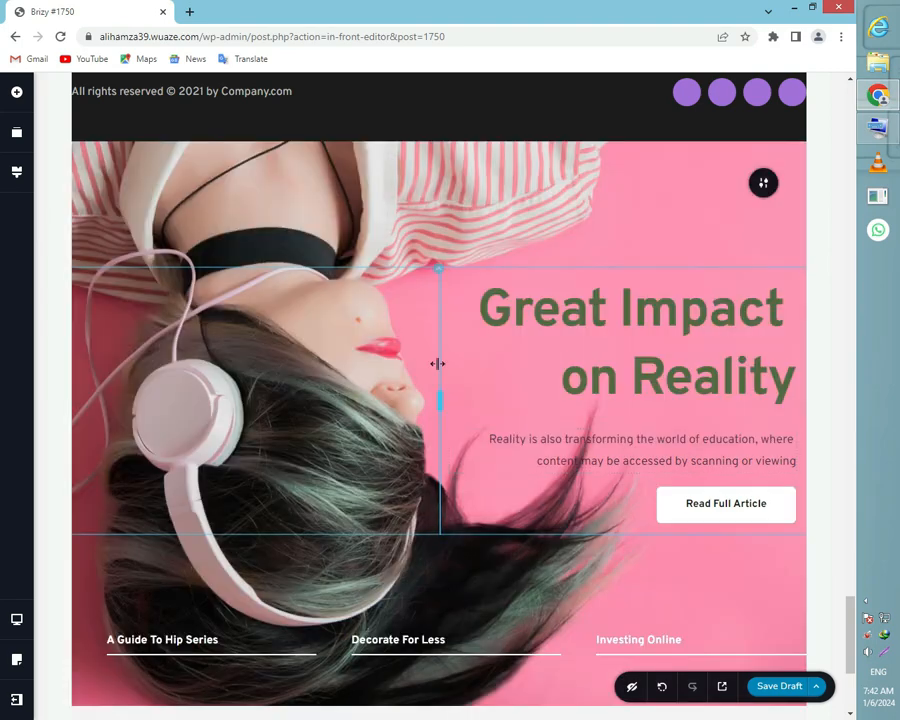
Align the "Read Full Article" button in the "Great Impact on Reality" block to the left
scroll(480, 370, "up", 3)
scroll(482, 402, "down", 5)
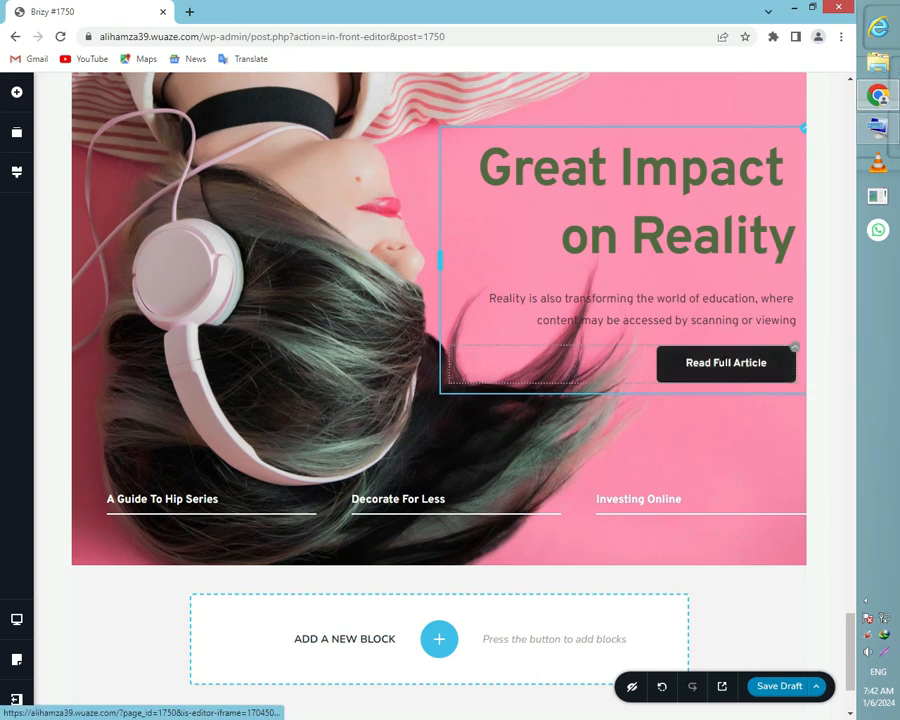
left_click(723, 362)
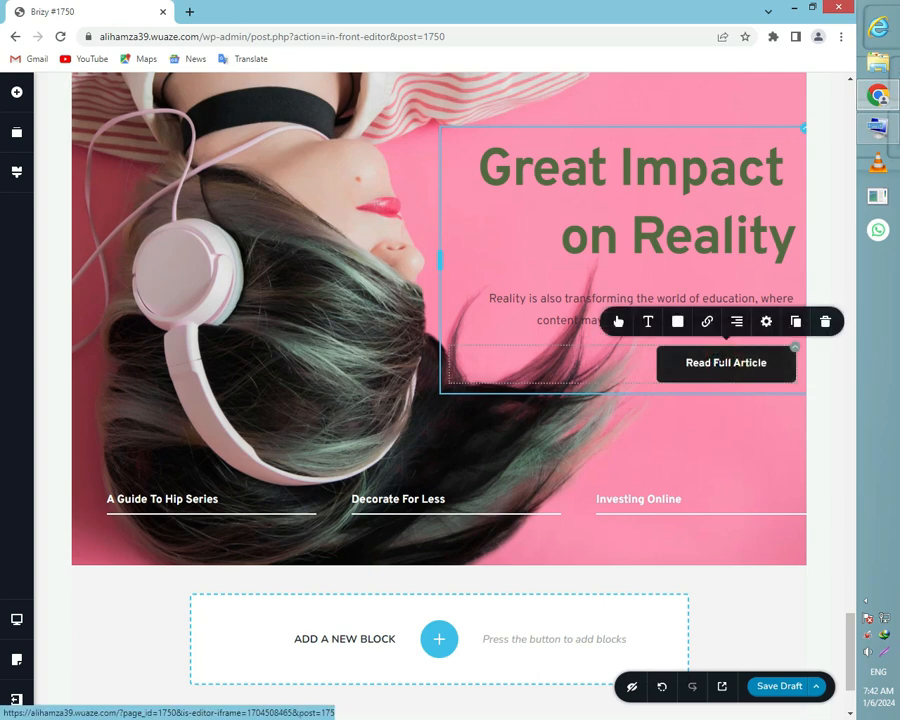
left_click(737, 320)
Change the color of the whole "Great Impact on Reality" heading to deep blue
left_click(660, 189)
triple_click(661, 183)
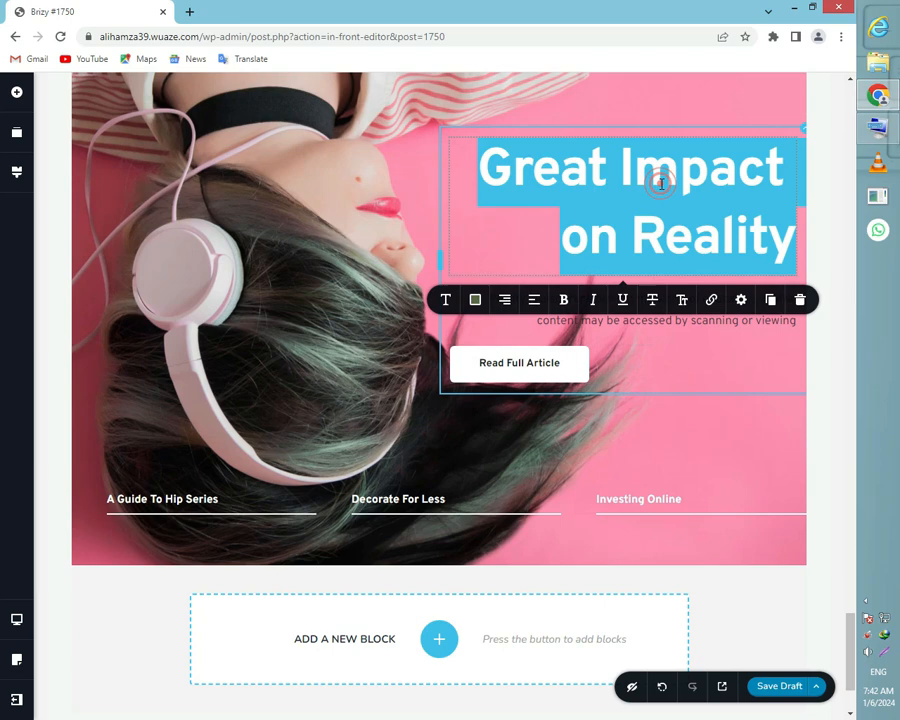
left_click(475, 299)
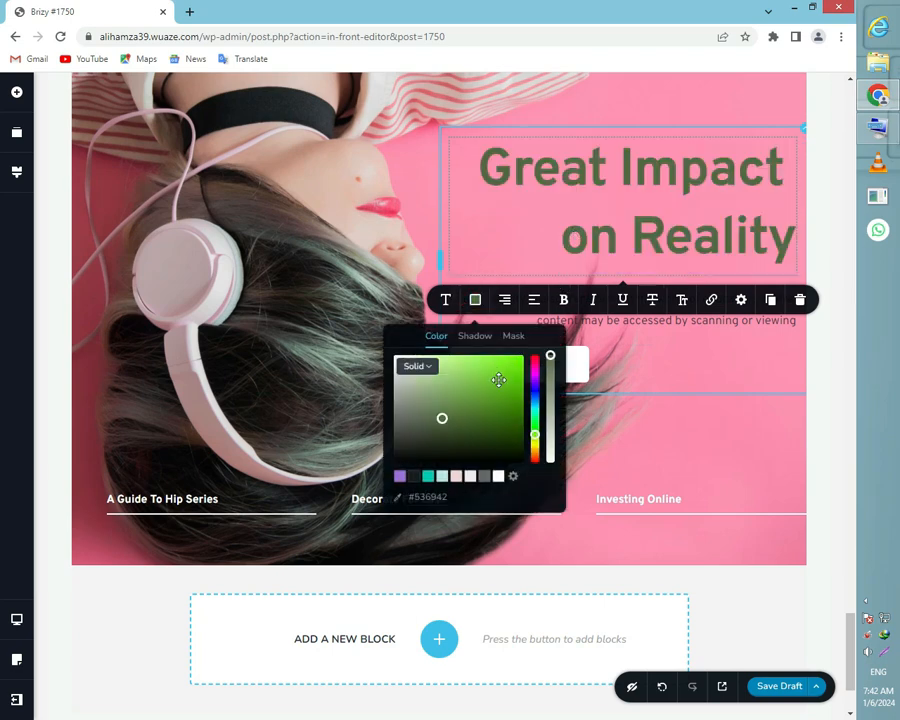
left_click(537, 393)
left_click(510, 379)
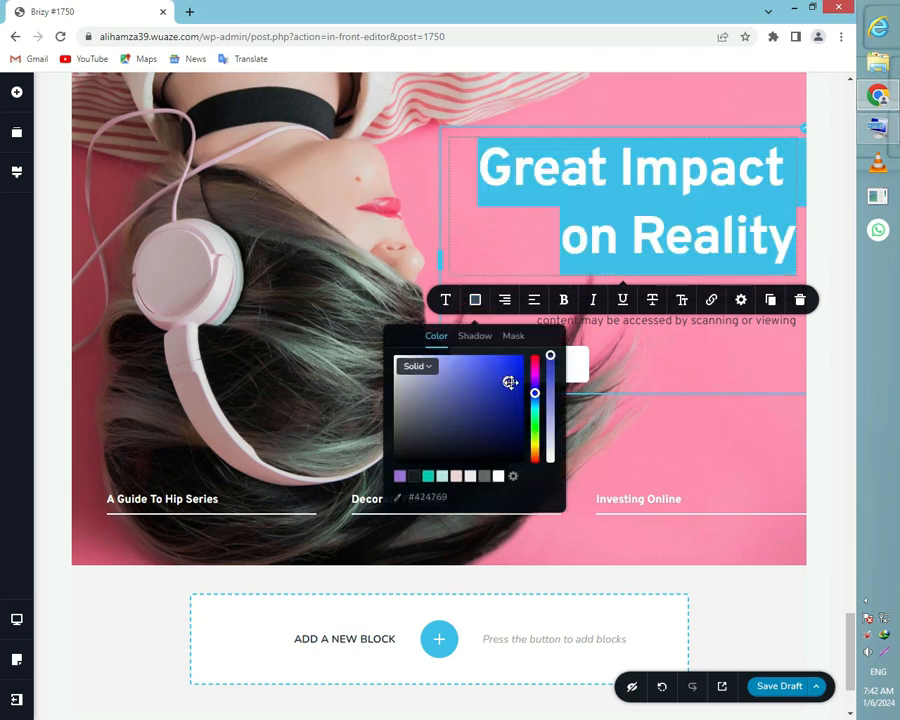
left_click(665, 420)
Make the paragraph under the "Great Impact on Reality" heading bold and justify its text
left_click(632, 315)
triple_click(632, 315)
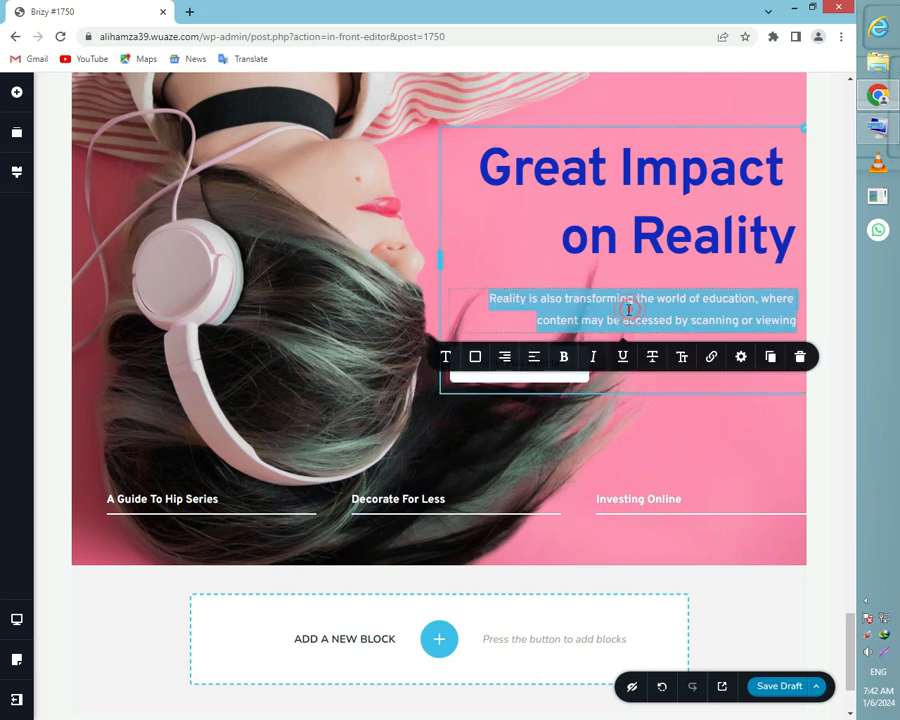
left_click(568, 357)
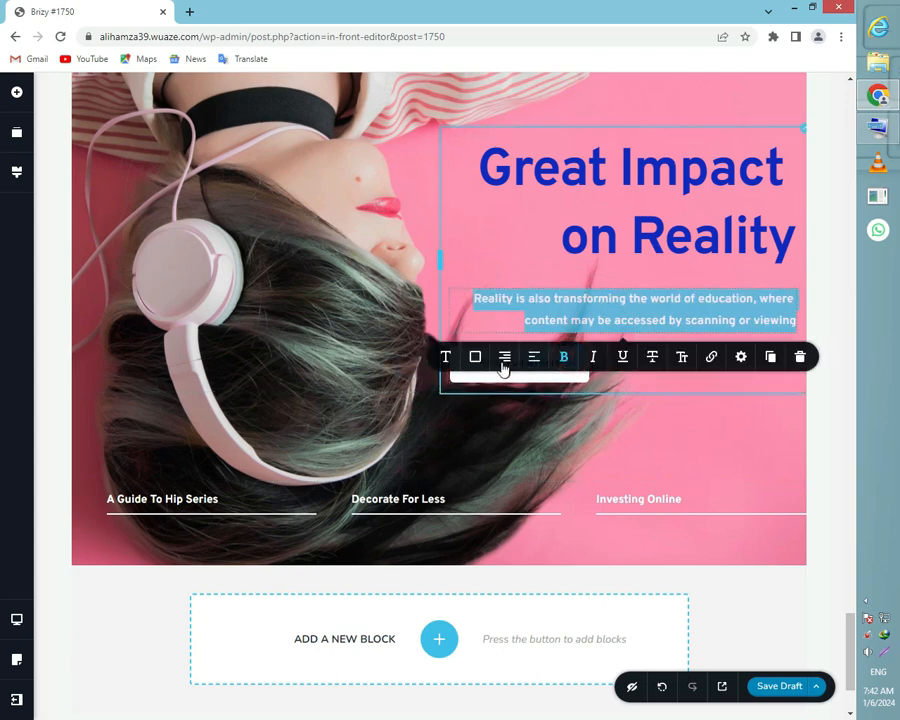
left_click(504, 358)
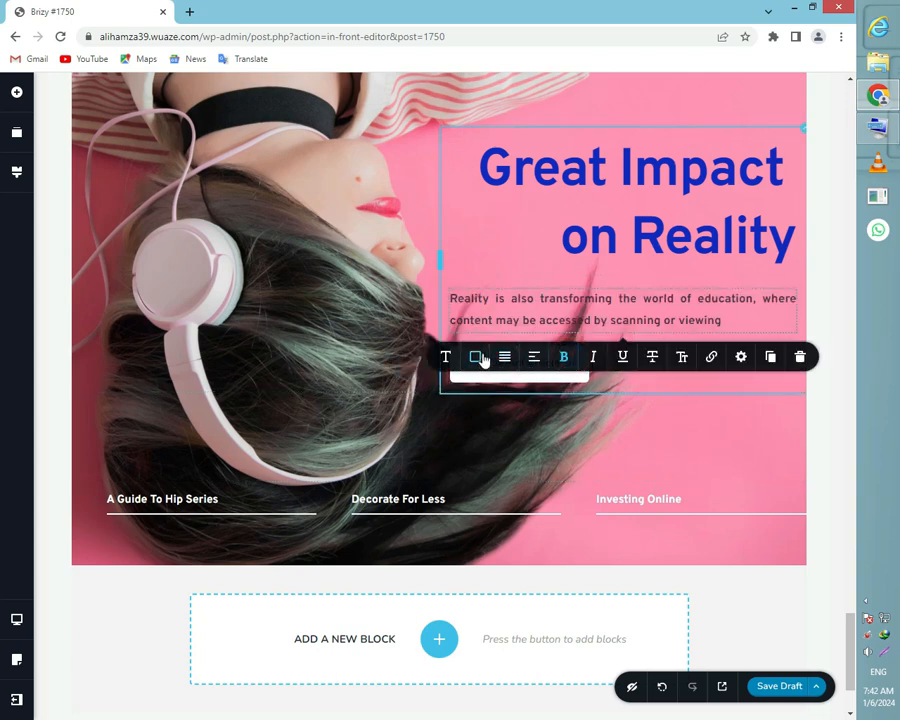
Set the text color of the paragraph under the "Great Impact on Reality" heading to green #17c018
left_click(482, 359)
left_click(535, 459)
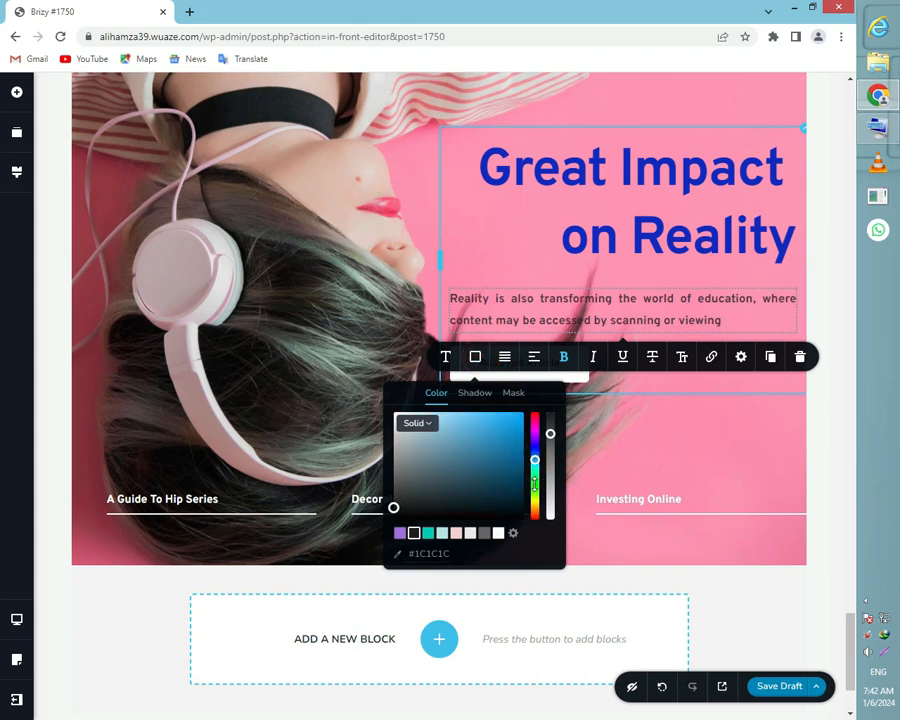
left_click(534, 485)
left_click(508, 443)
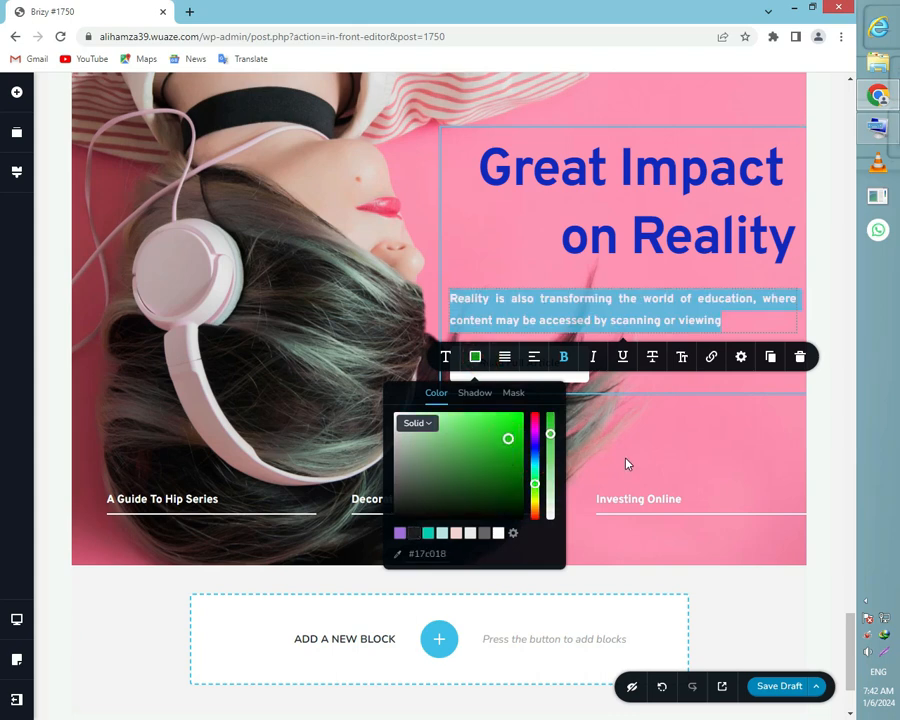
left_click(297, 357)
Move the focal point of the "Great Impact on Reality" block's background image to the image's lower-left corner
scroll(280, 234, "up", 5)
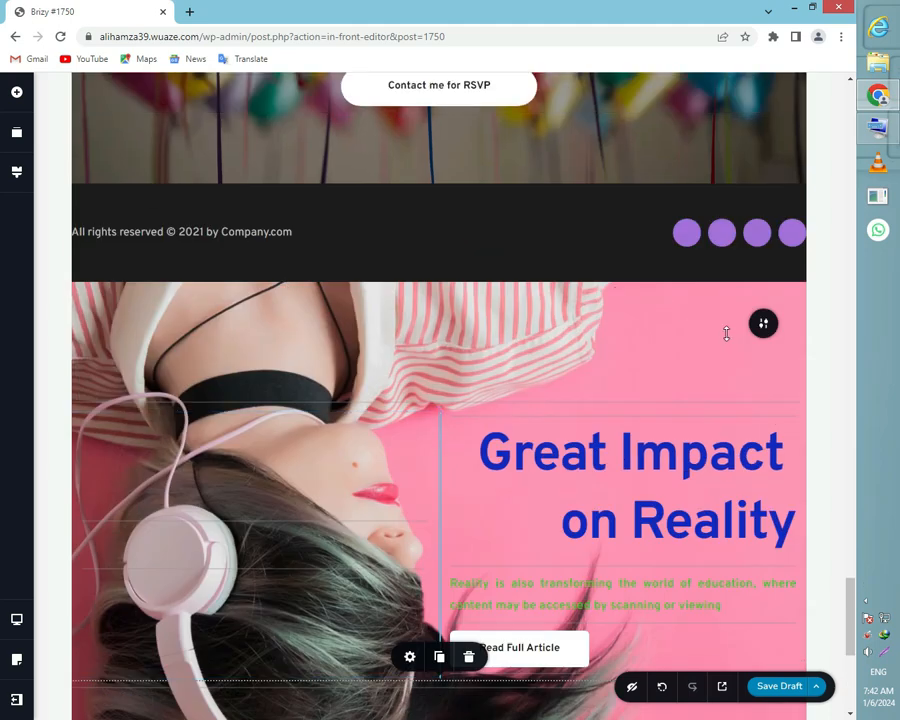
left_click(762, 325)
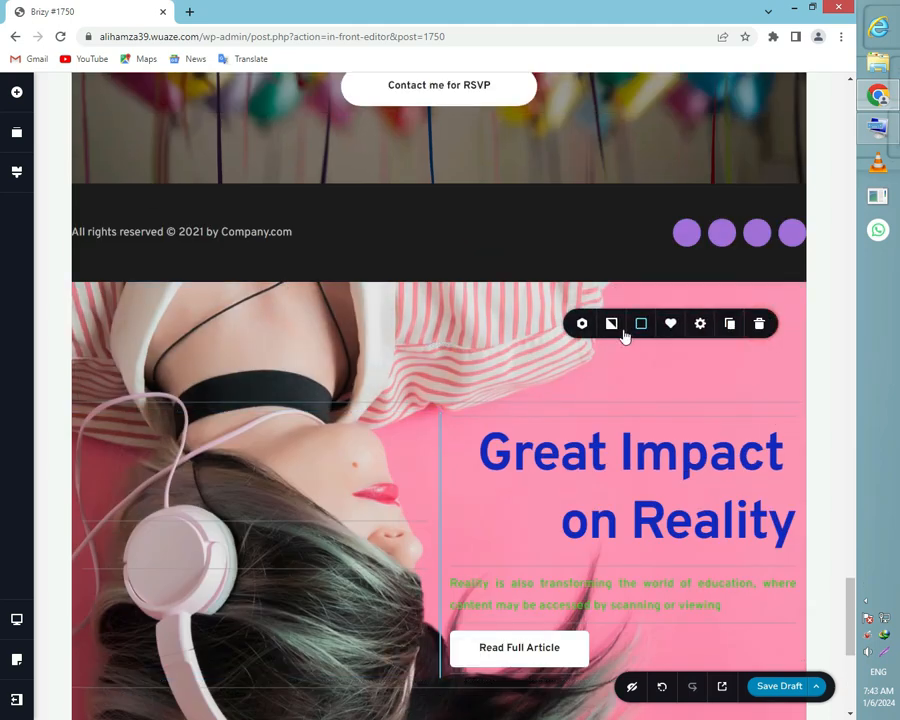
left_click(610, 324)
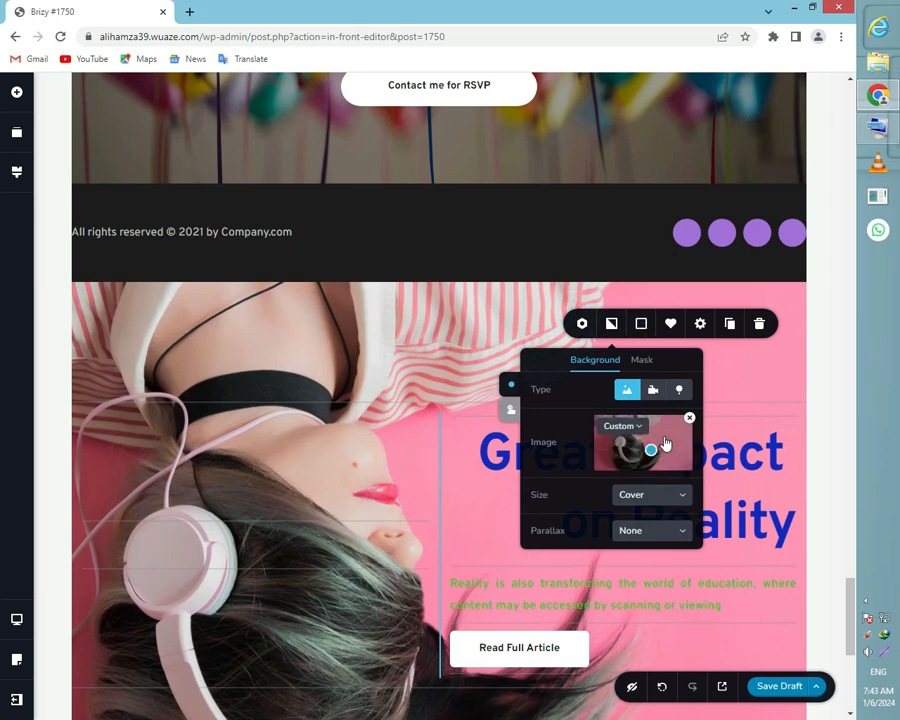
left_click_drag(651, 450, 595, 464)
Set the background color of the "Read Full Article" button to red #af2121
scroll(505, 590, "down", 2)
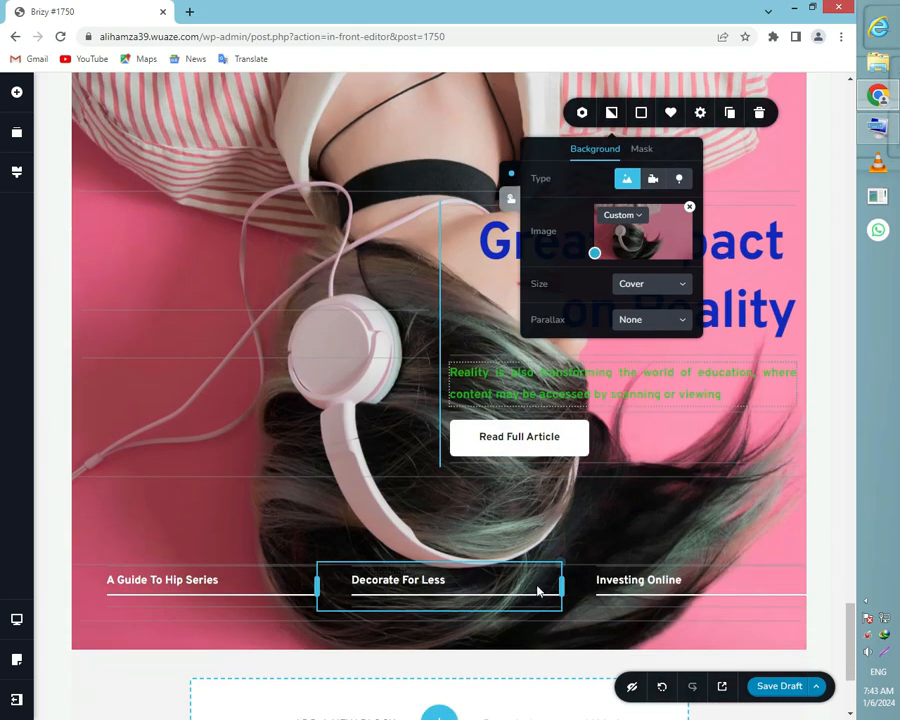
double_click(541, 437)
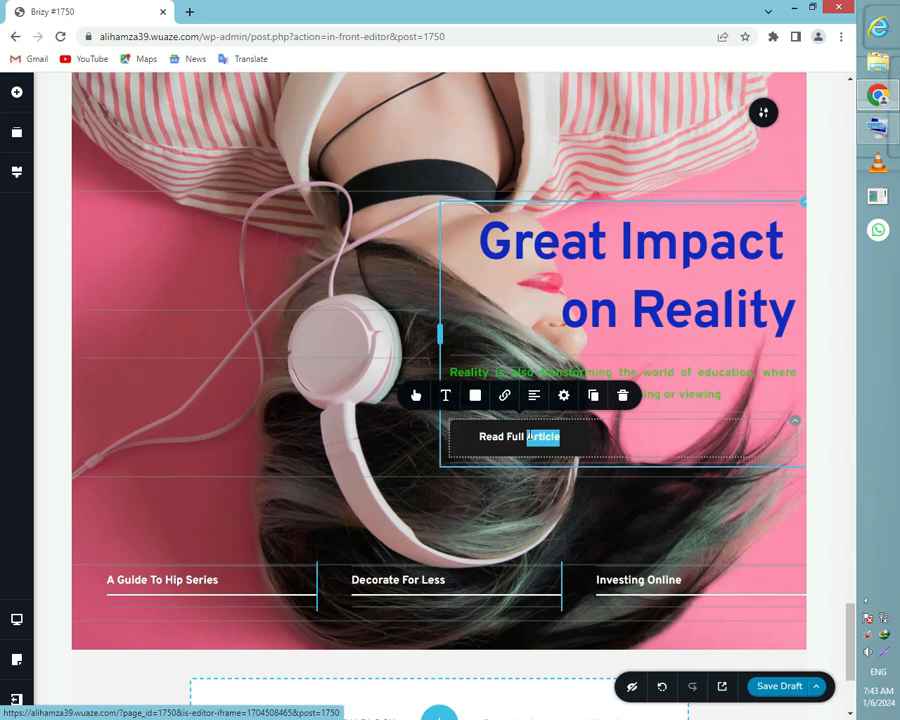
left_click(476, 396)
left_click(476, 396)
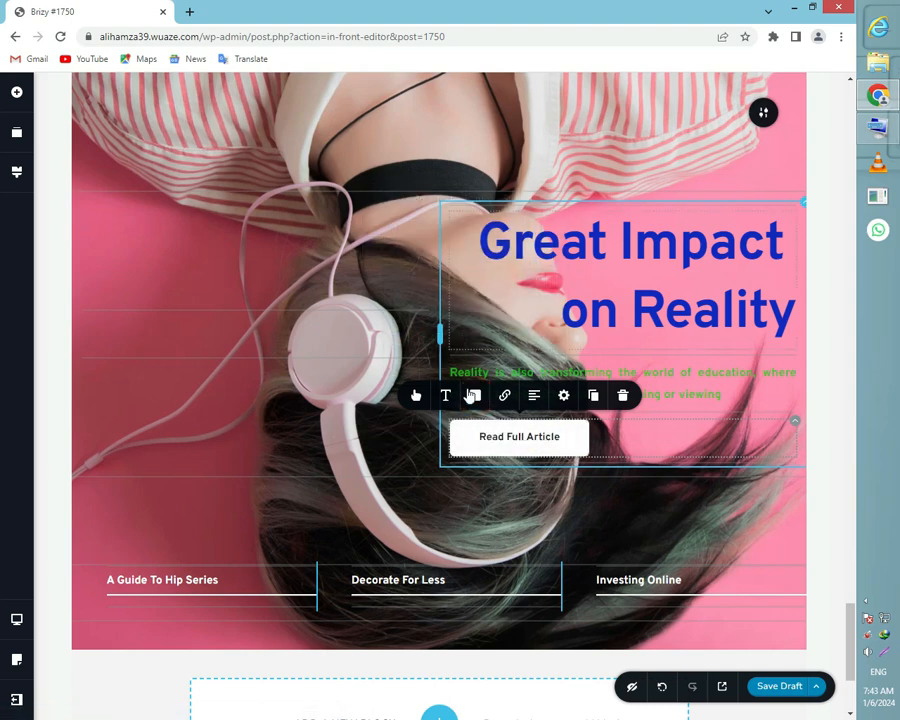
left_click(476, 396)
left_click_drag(504, 254, 499, 246)
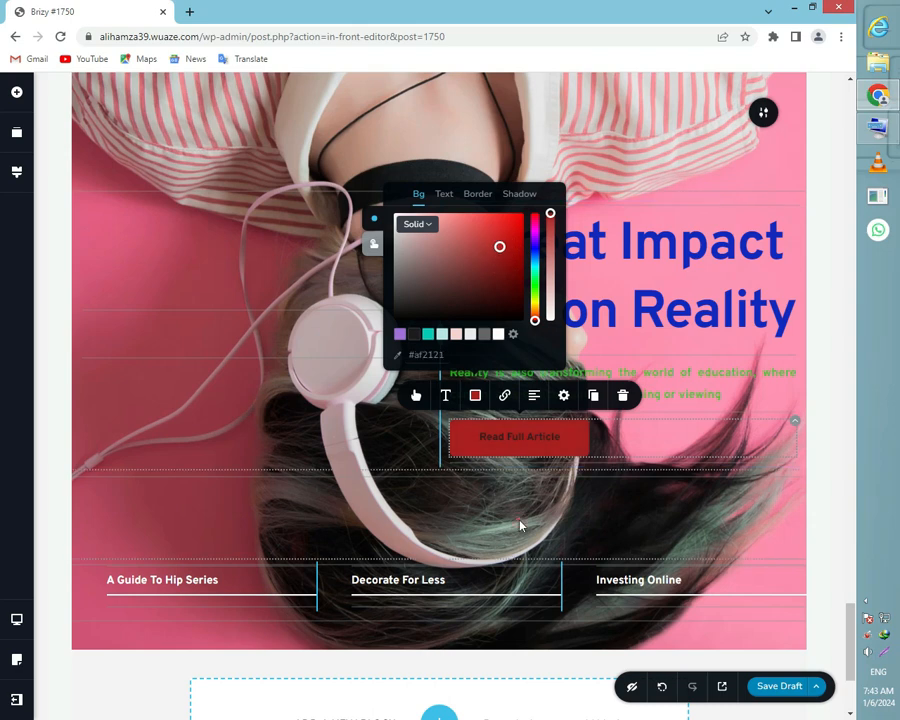
left_click(436, 547)
Save the page as a draft and look over the edited page from the new block up to the header
scroll(501, 557, "down", 3)
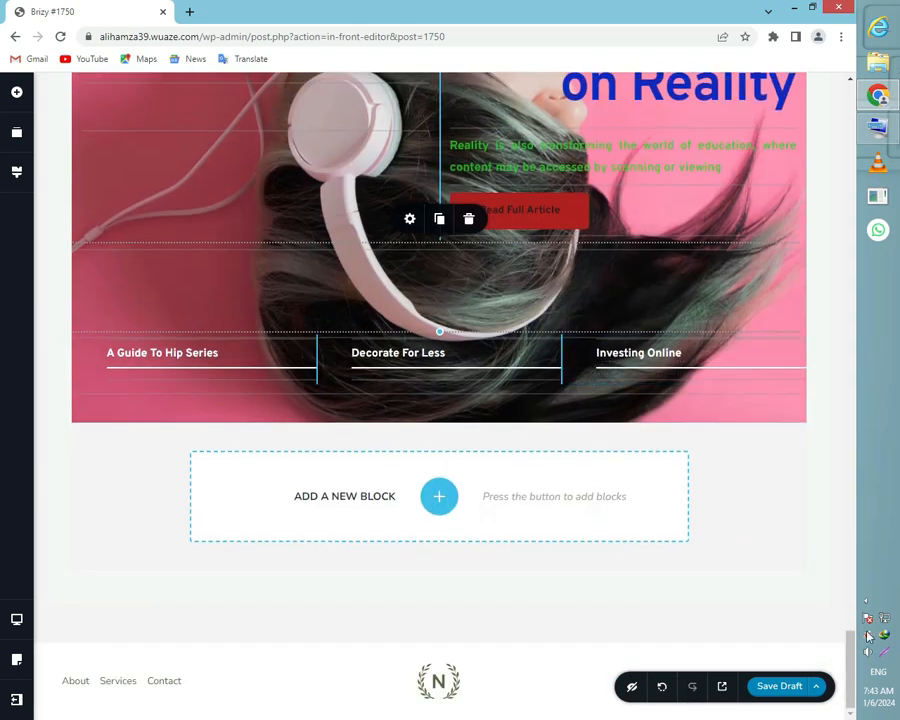
left_click(778, 688)
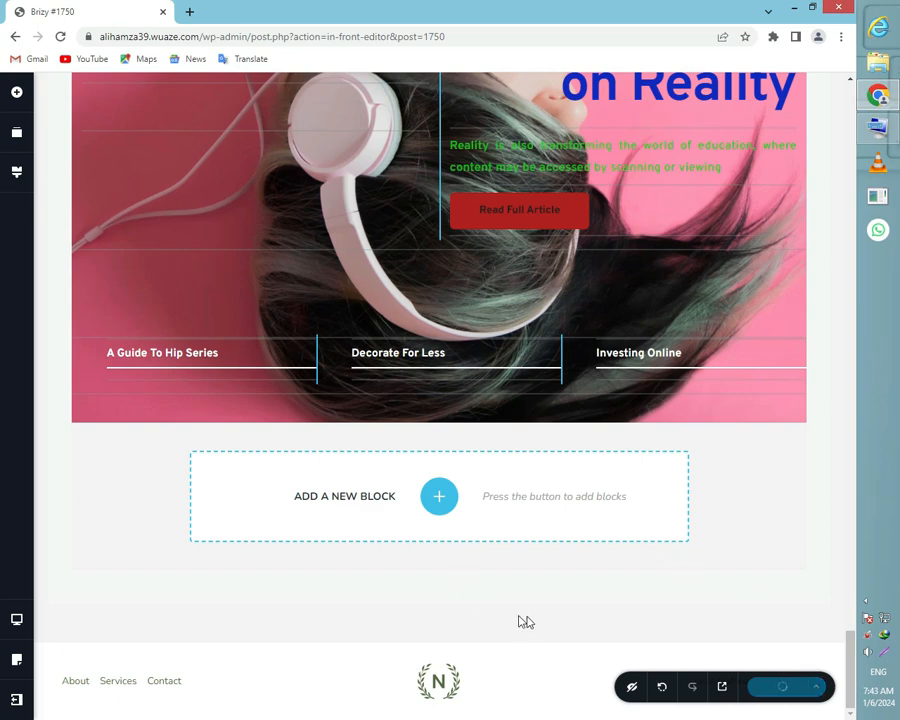
left_click(420, 596)
scroll(400, 486, "up", 4)
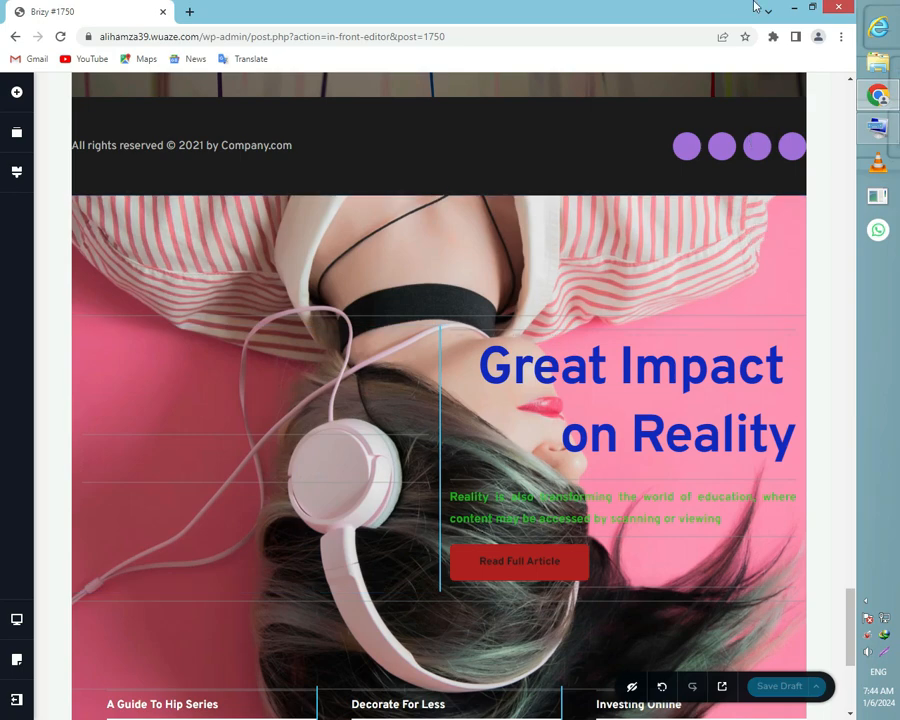
scroll(465, 383, "up", 15)
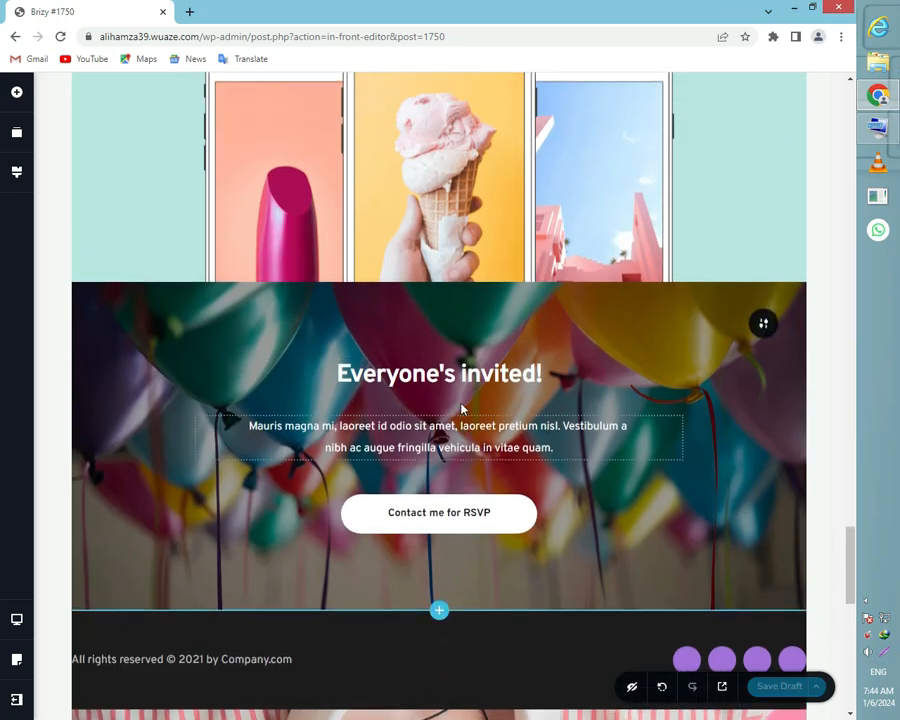
scroll(404, 480, "up", 20)
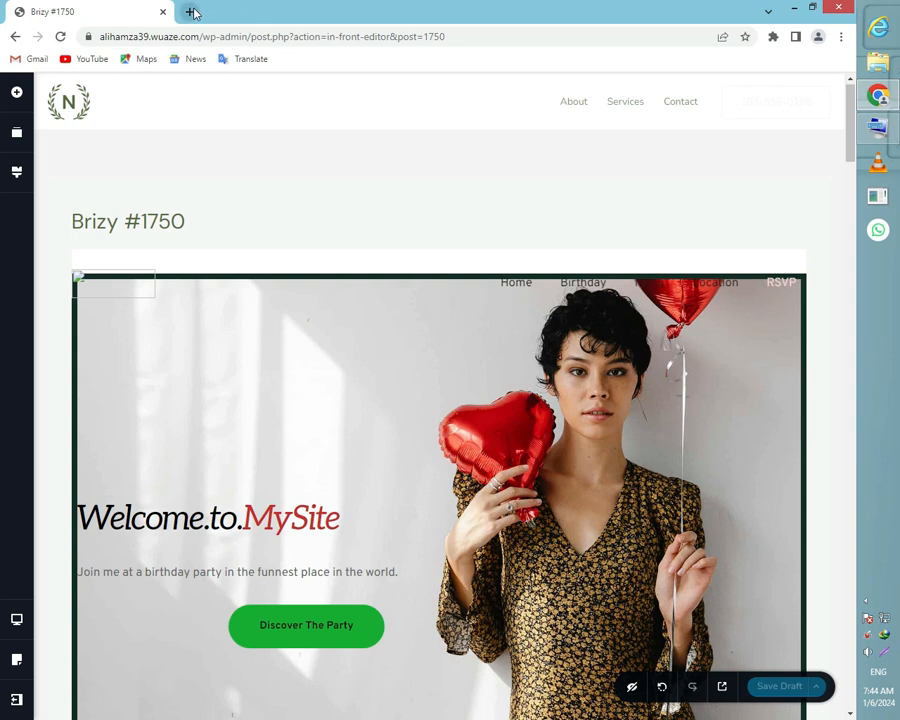
left_click(191, 12)
type("T")
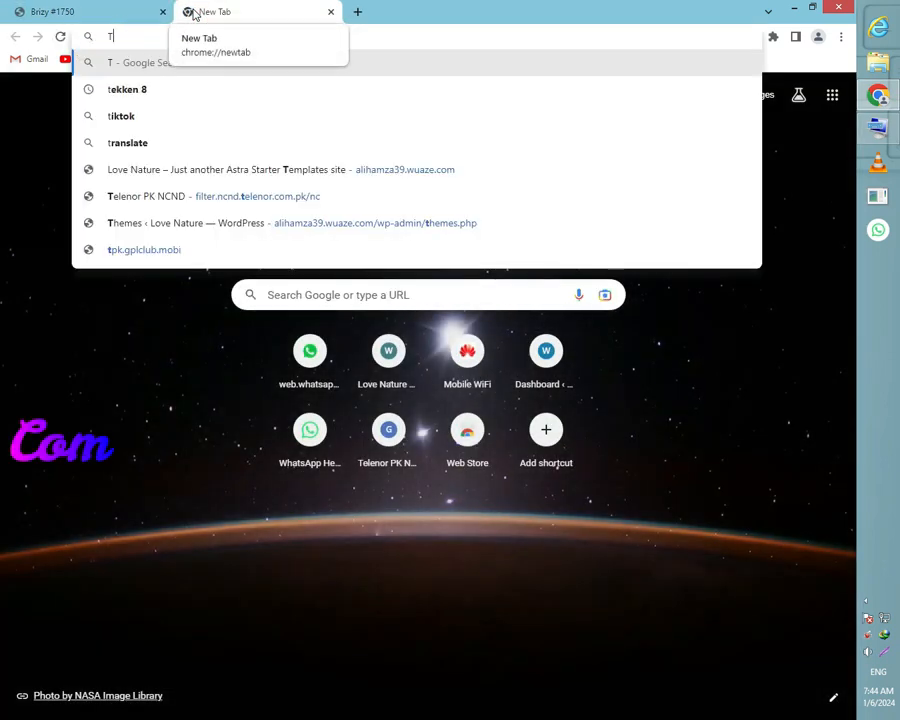
type("hanks")
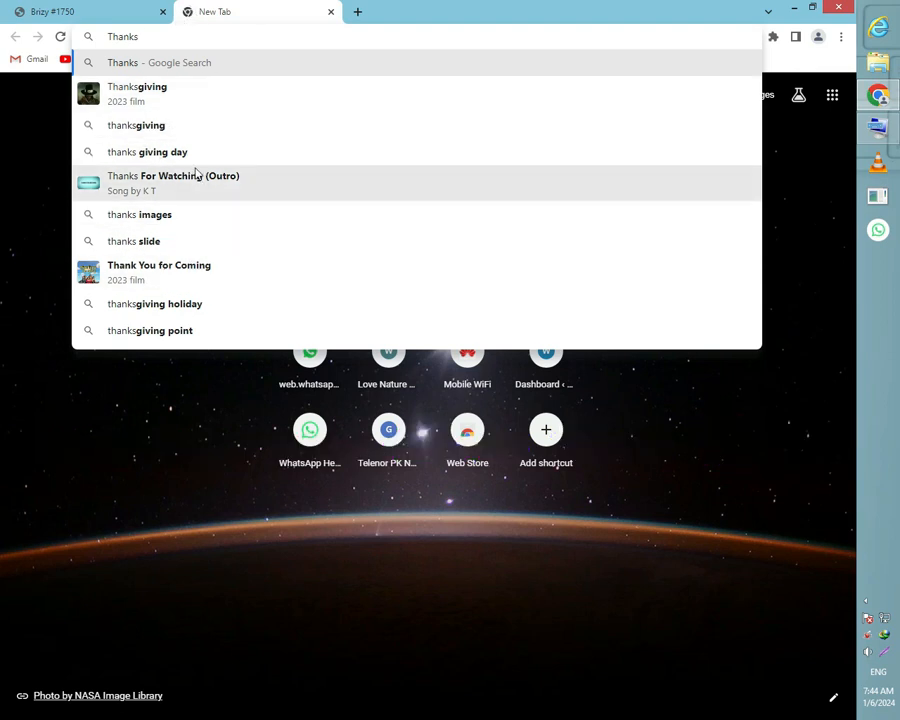
left_click(332, 12)
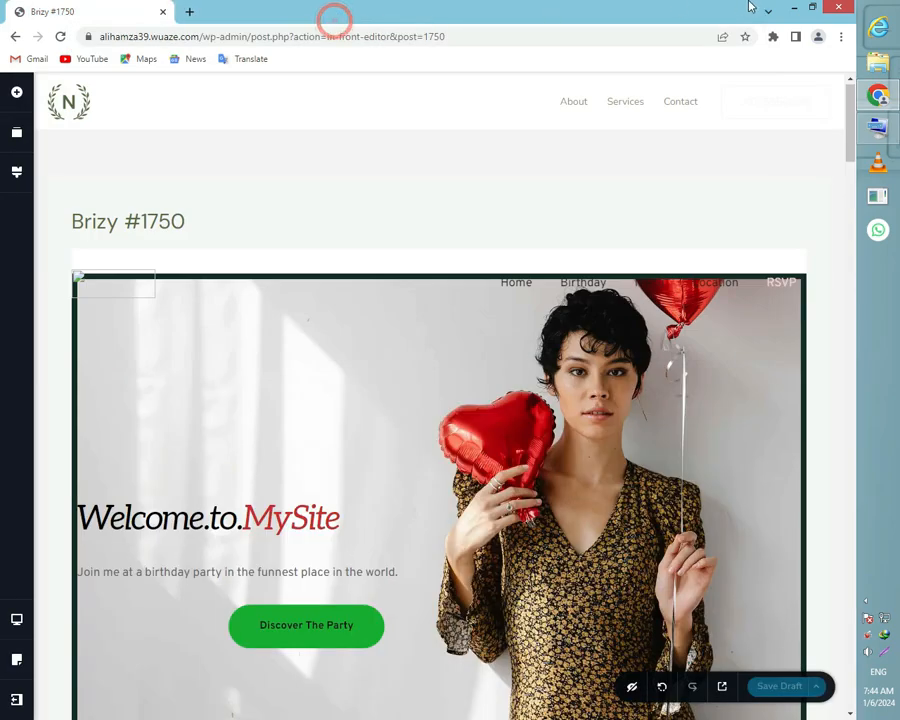
left_click(791, 8)
right_click(336, 312)
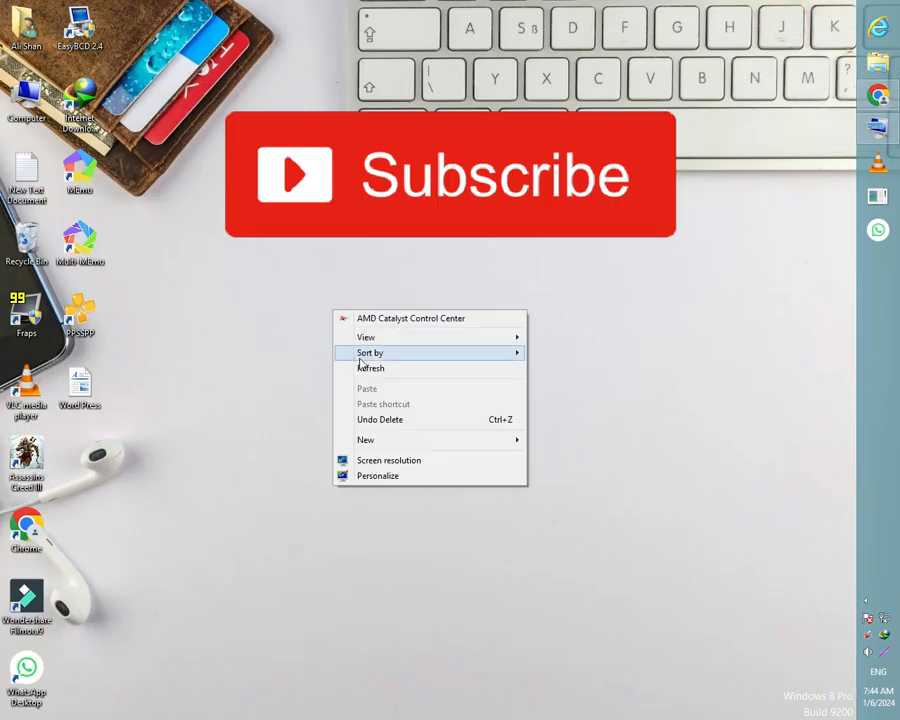